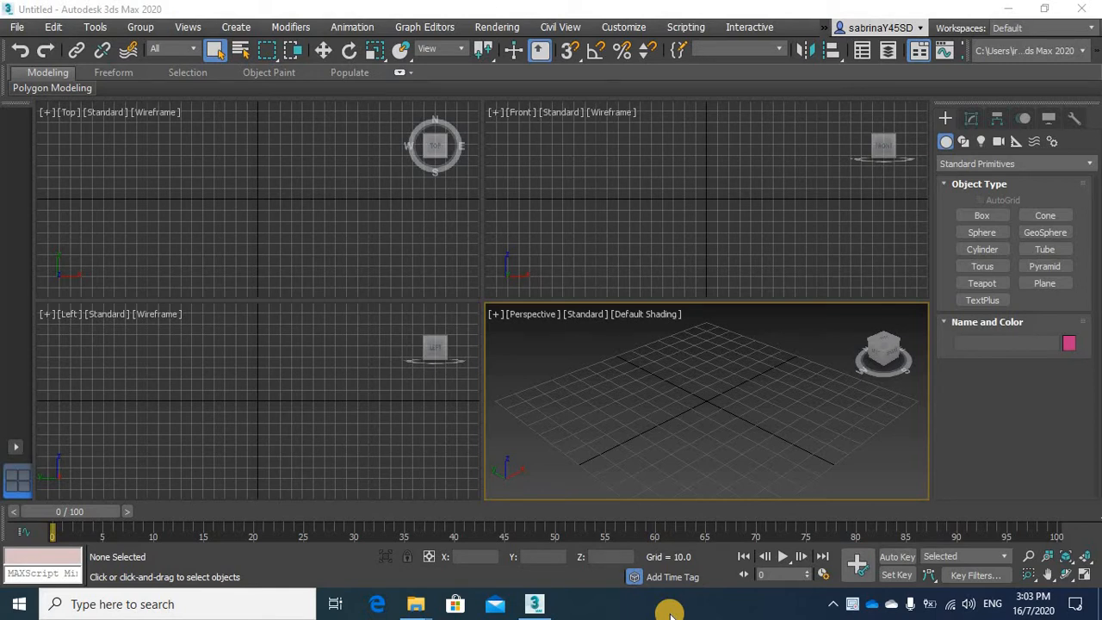
Create a box in the Top viewport, about 45 long, 101 wide and 91 high
{"action": "left_click", "coordinate": [981, 216]}
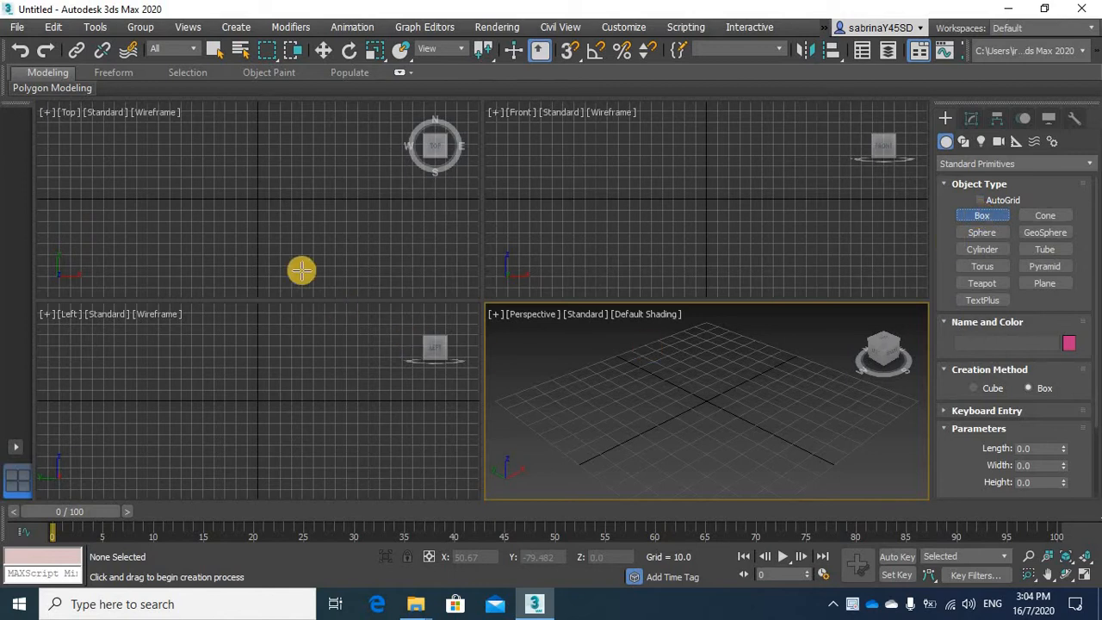
{"action": "left_click_drag", "start_coordinate": [204, 174], "coordinate": [317, 226]}
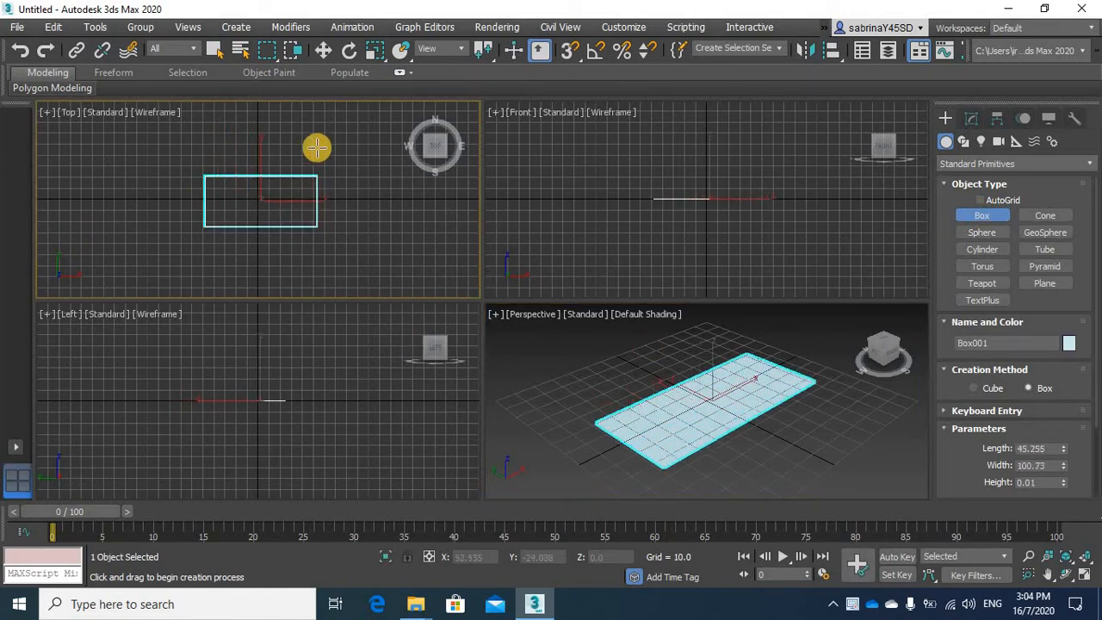
{"action": "left_click", "coordinate": [318, 123]}
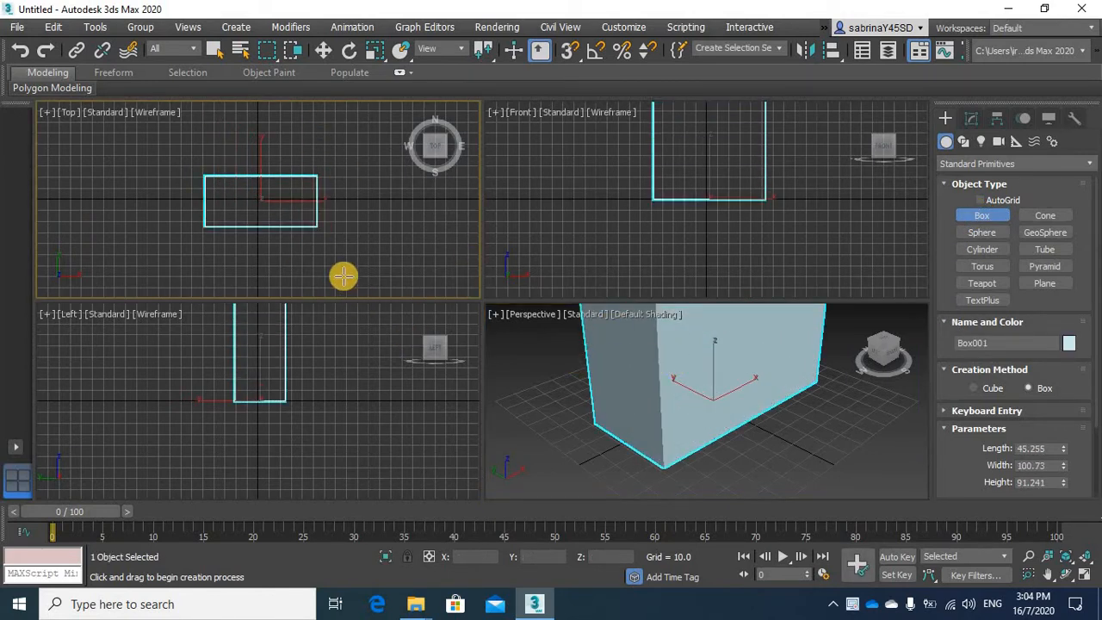
{"action": "left_click", "coordinate": [408, 288]}
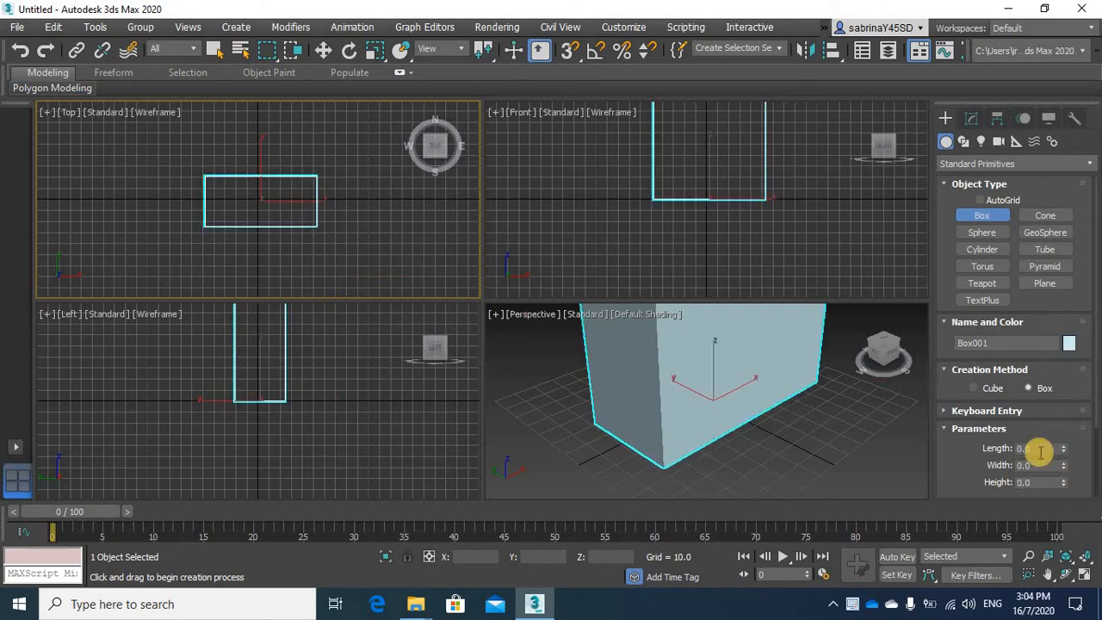
Set the box's length to 80, width to 200 and height to 300
{"action": "left_click", "coordinate": [974, 120]}
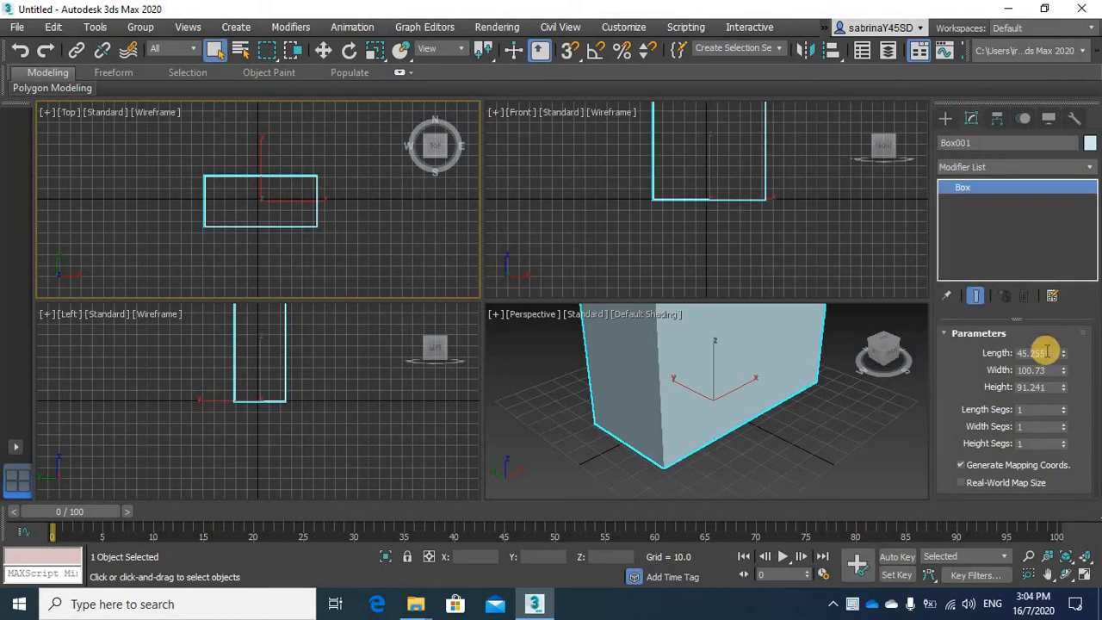
{"action": "left_click", "coordinate": [998, 352]}
{"action": "type", "text": "30"}
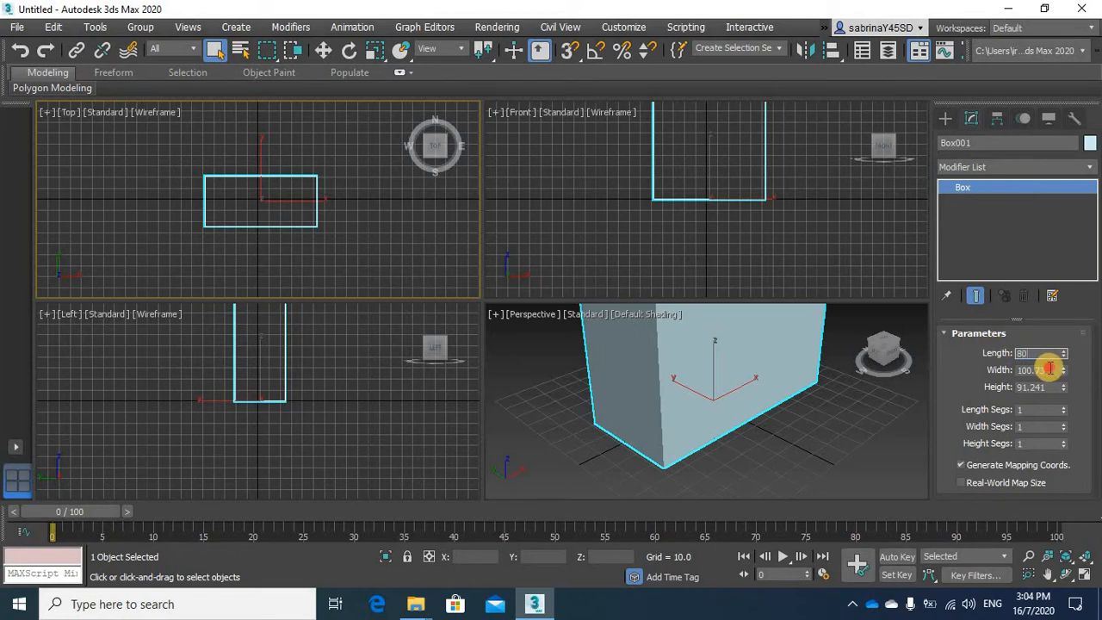
{"action": "left_click", "coordinate": [993, 370]}
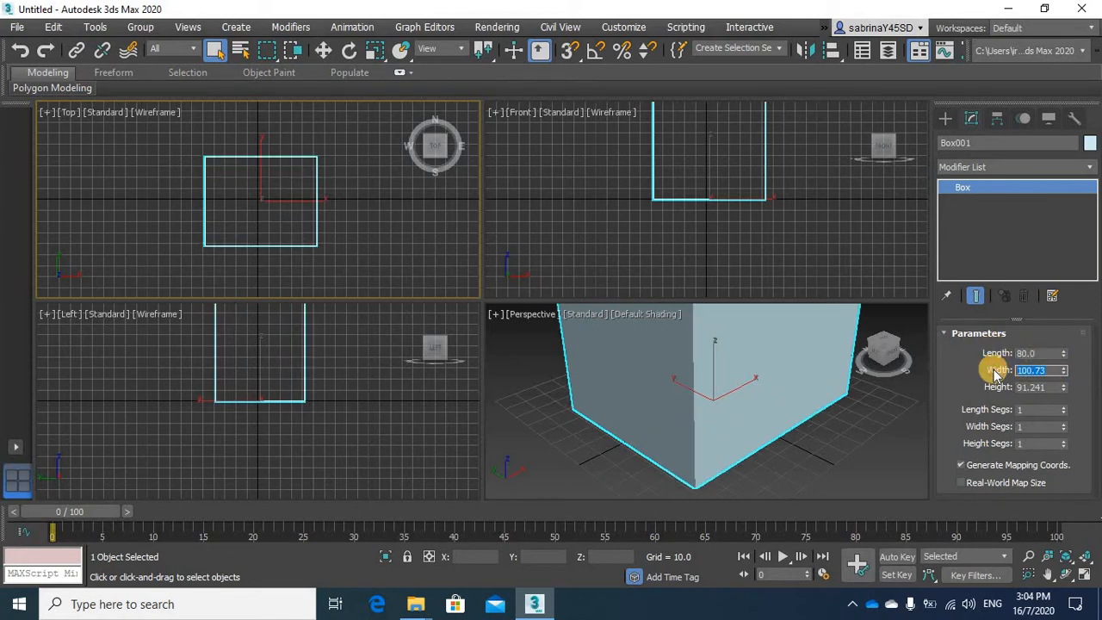
{"action": "type", "text": "200"}
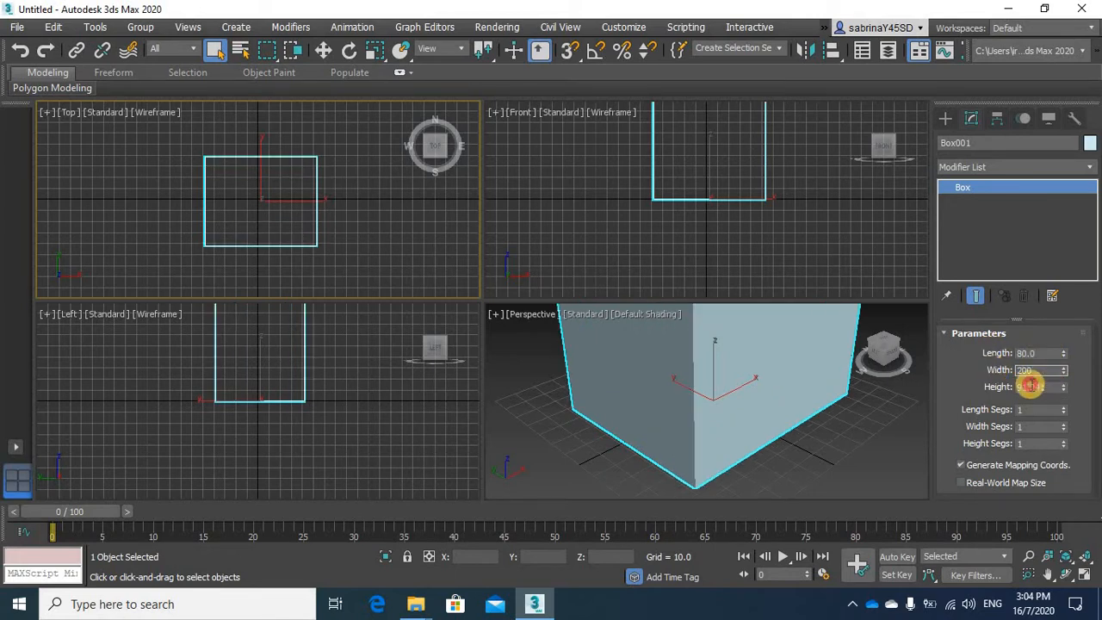
{"action": "left_click", "coordinate": [1001, 386]}
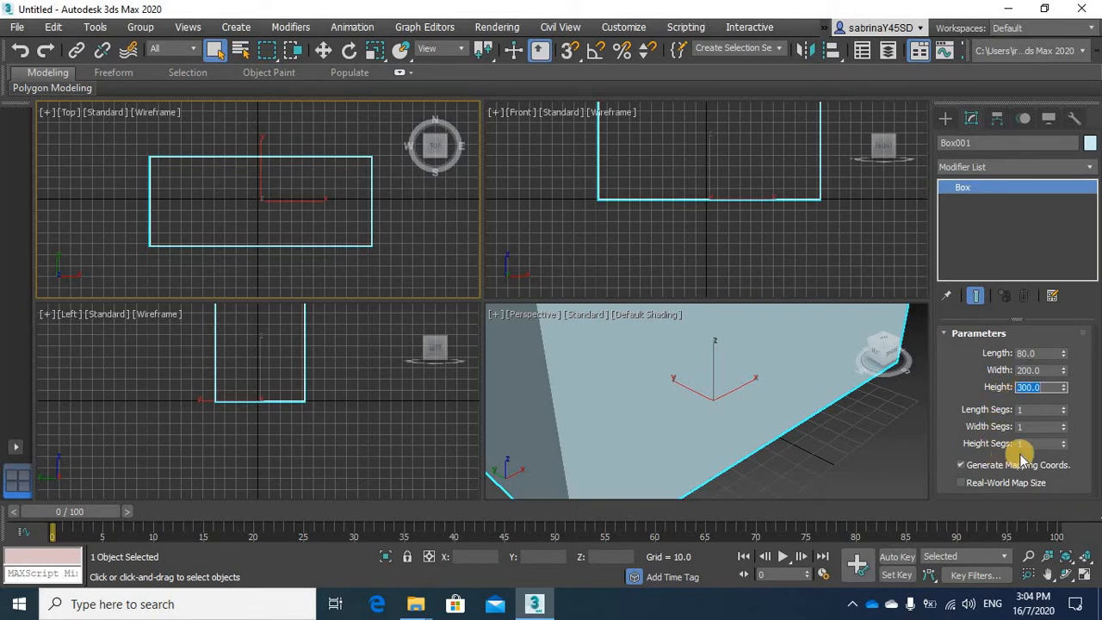
{"action": "left_click", "coordinate": [1086, 557]}
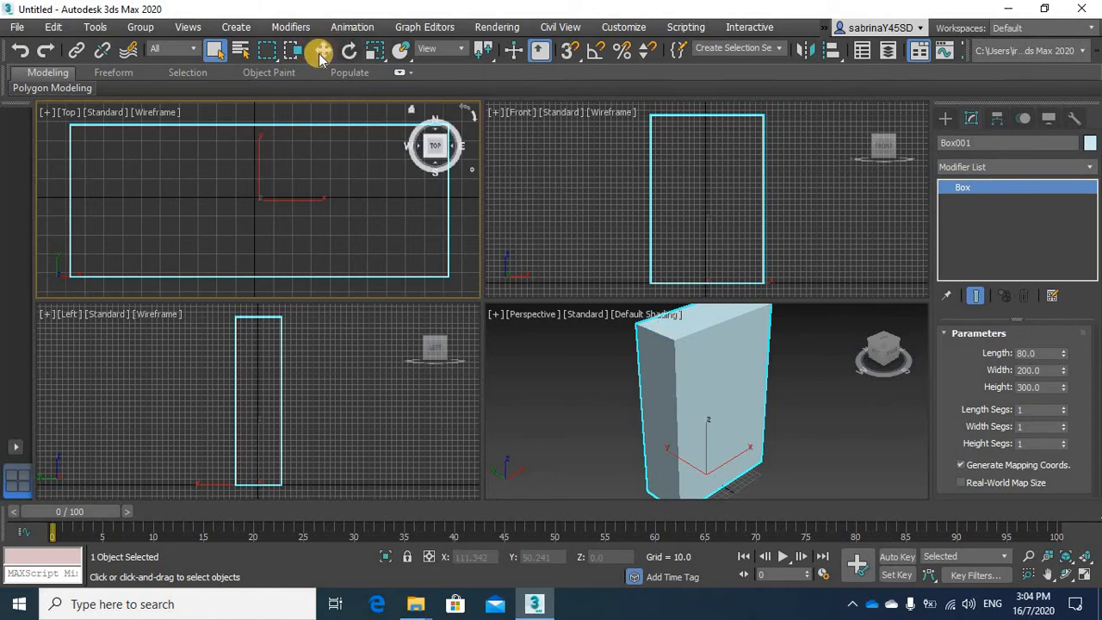
Activate the Move tool and make the Perspective viewport the active view with the box still selected
{"action": "key", "text": "w"}
{"action": "left_click", "coordinate": [714, 364]}
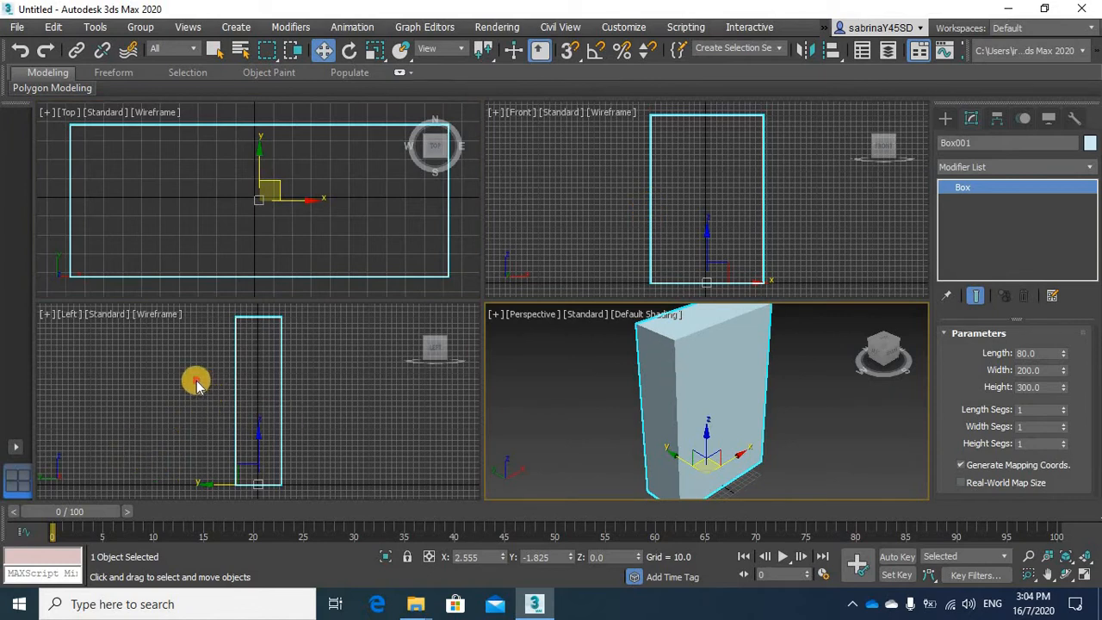
{"action": "right_click", "coordinate": [315, 418]}
{"action": "left_click", "coordinate": [315, 418]}
{"action": "left_click", "coordinate": [664, 401]}
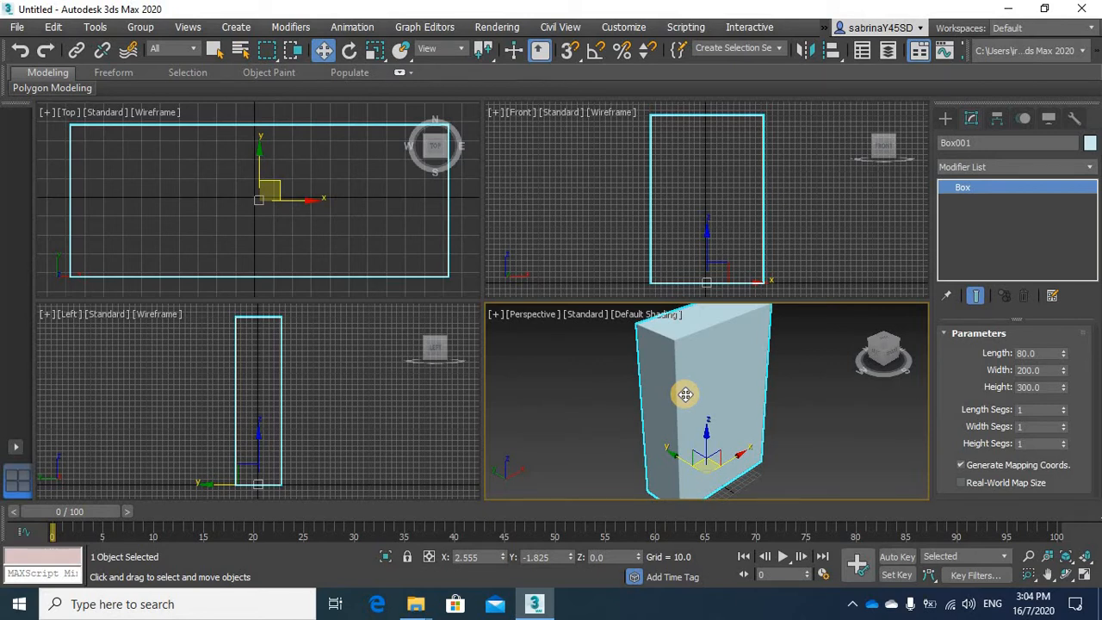
Open the Material Editor, view its Slate mode and return to the Compact Material Editor
{"action": "key", "text": "m"}
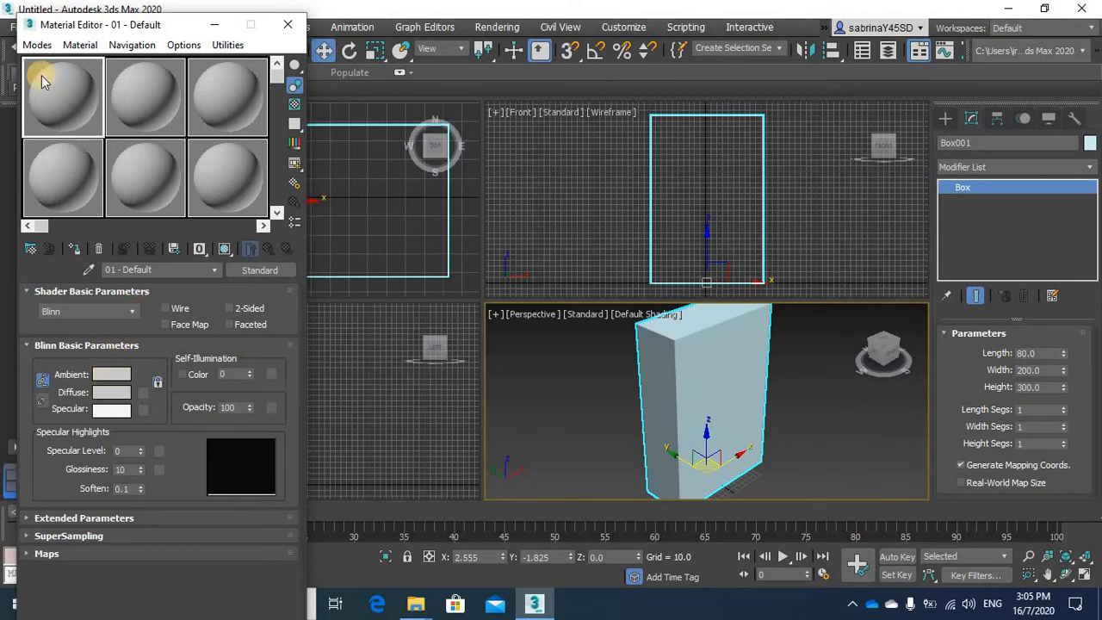
{"action": "left_click", "coordinate": [36, 45]}
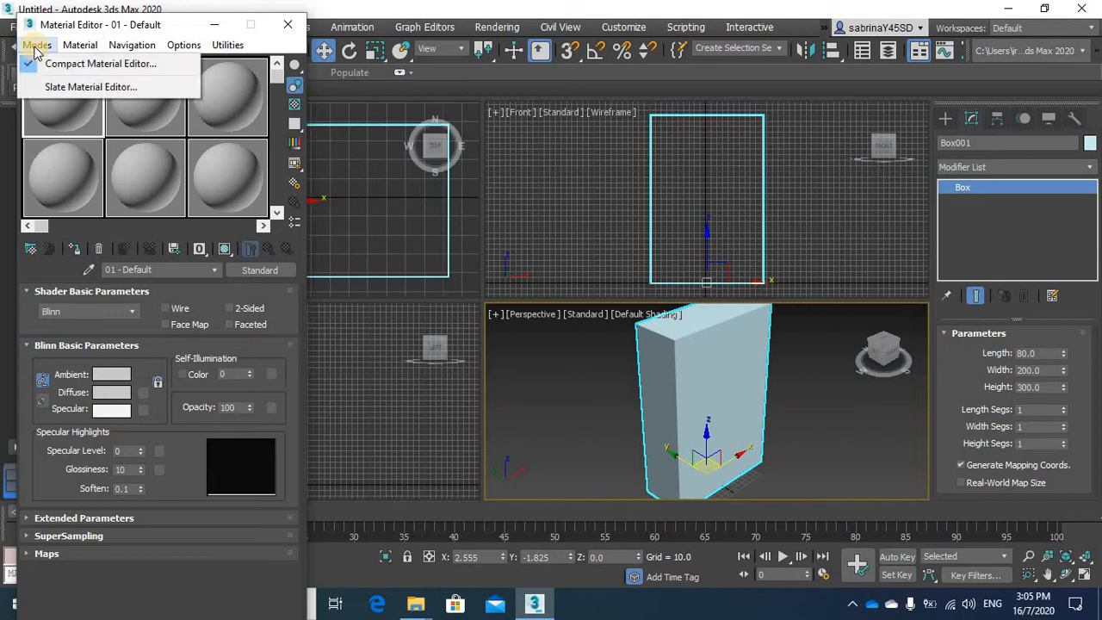
{"action": "left_click", "coordinate": [71, 89]}
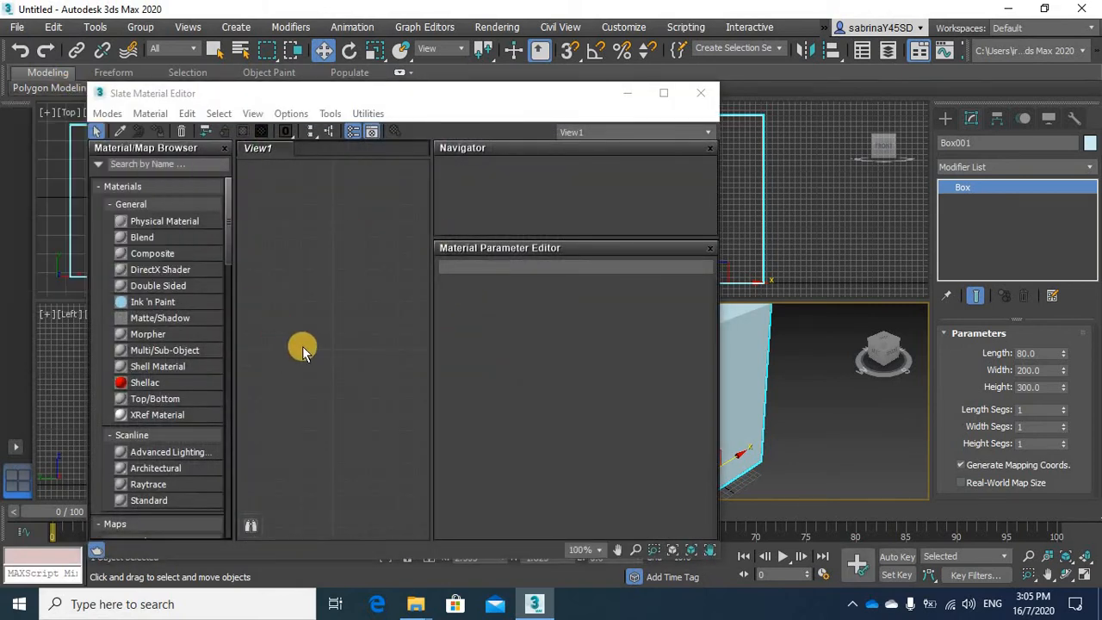
{"action": "left_click", "coordinate": [108, 113]}
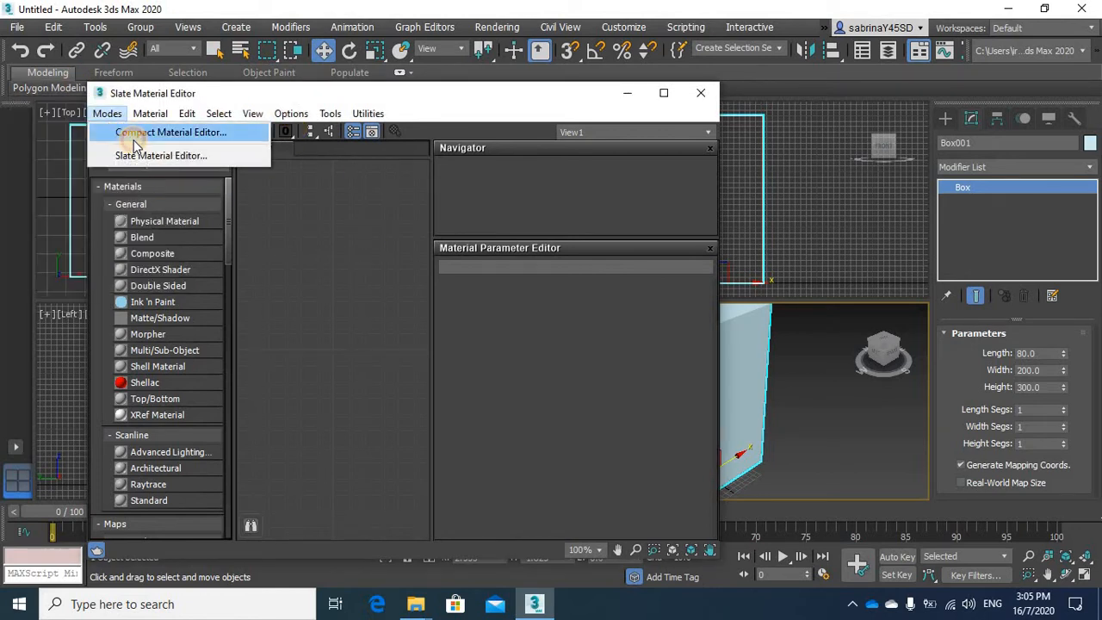
{"action": "left_click", "coordinate": [131, 134]}
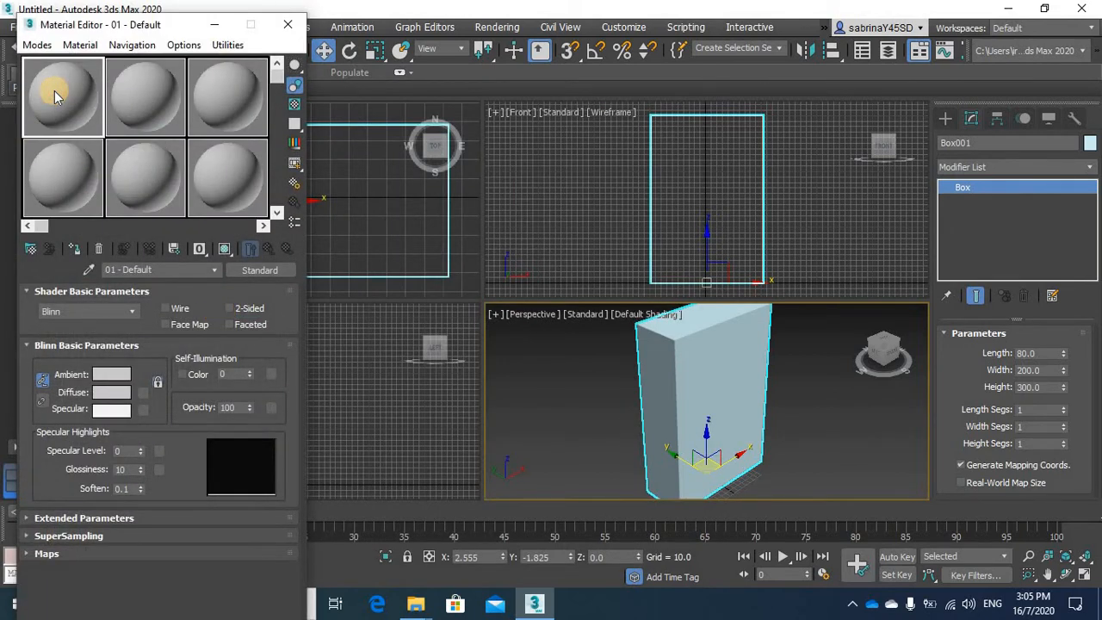
Set the first material's ambient and diffuse colour to magenta and assign that material to the box
{"action": "left_click", "coordinate": [121, 376]}
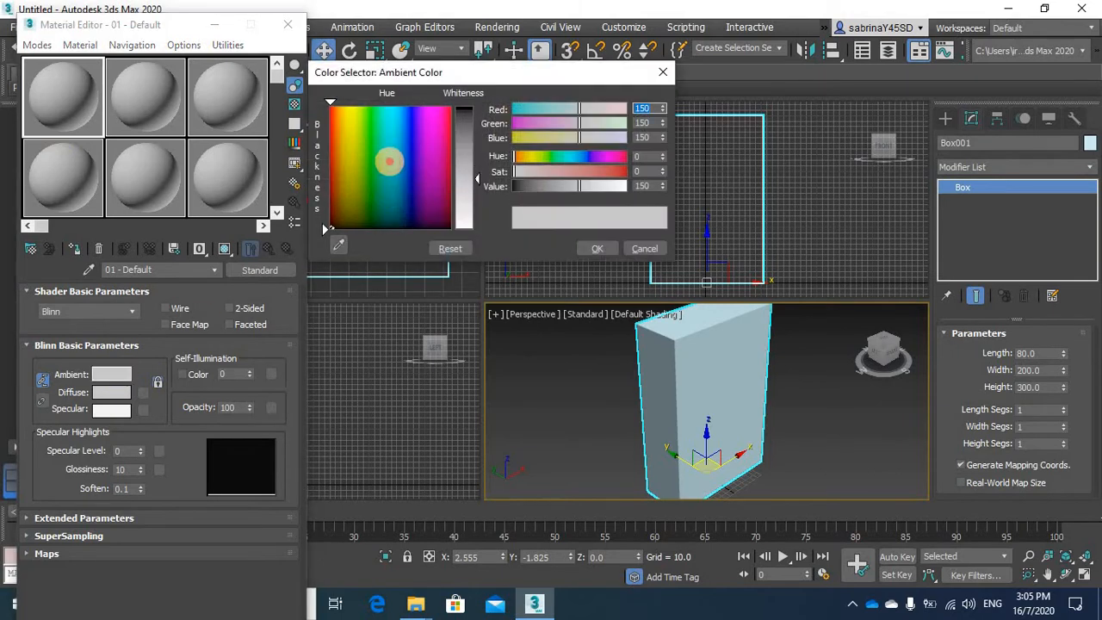
{"action": "left_click", "coordinate": [390, 162]}
{"action": "left_click_drag", "start_coordinate": [471, 107], "coordinate": [469, 105]}
{"action": "left_click_drag", "start_coordinate": [414, 153], "coordinate": [439, 141]}
{"action": "left_click", "coordinate": [597, 248]}
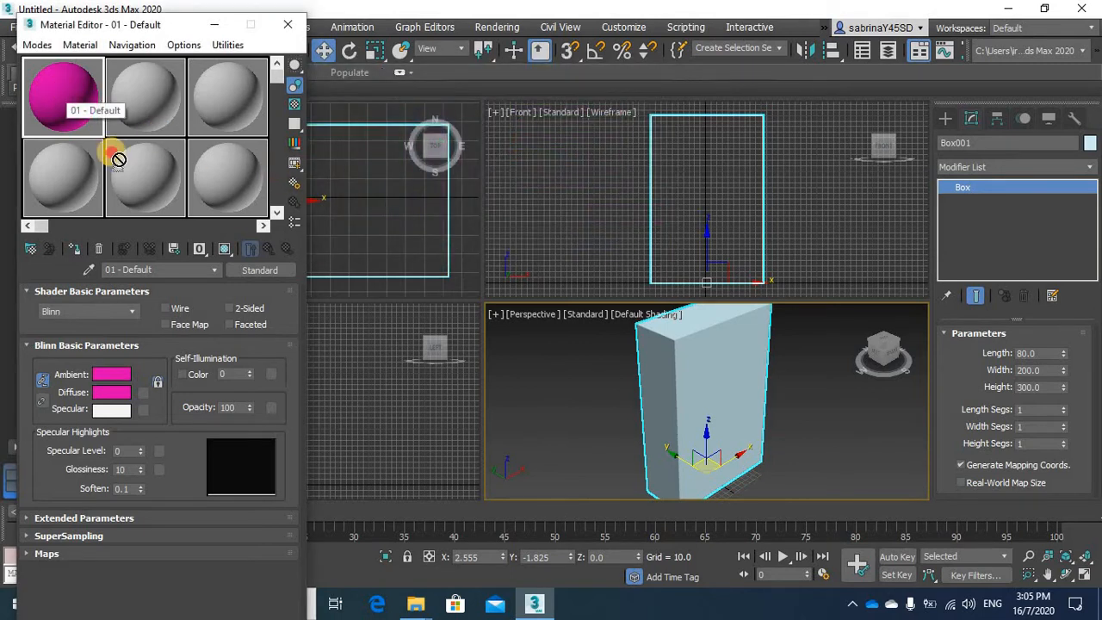
{"action": "left_click_drag", "start_coordinate": [738, 377], "coordinate": [738, 372]}
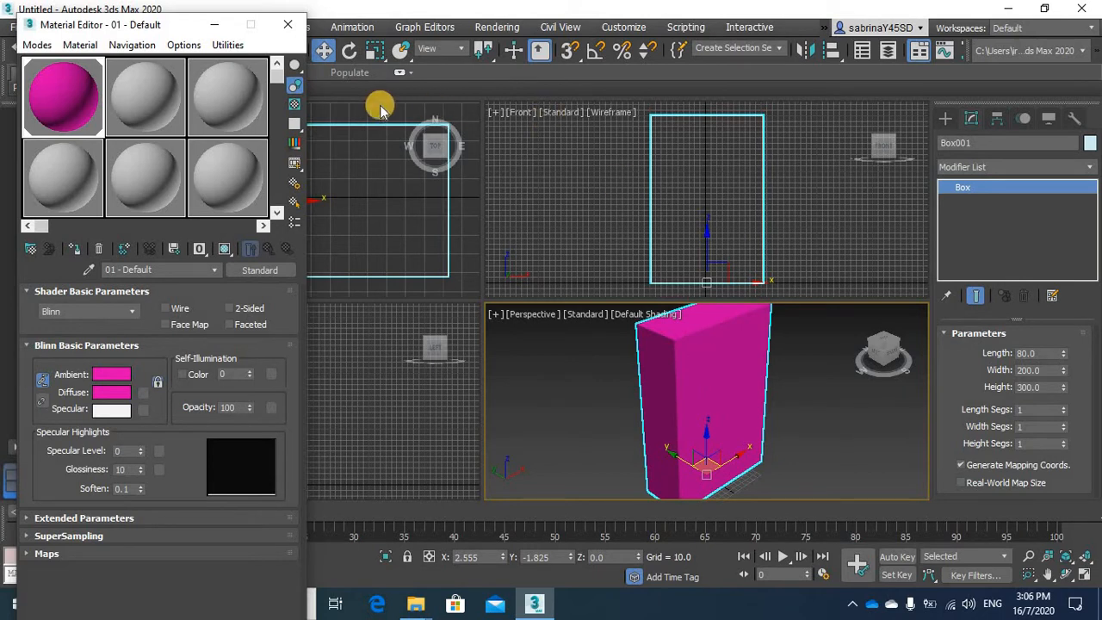
Select the second material slot and choose a Bitmap map for its diffuse colour
{"action": "left_click", "coordinate": [145, 124]}
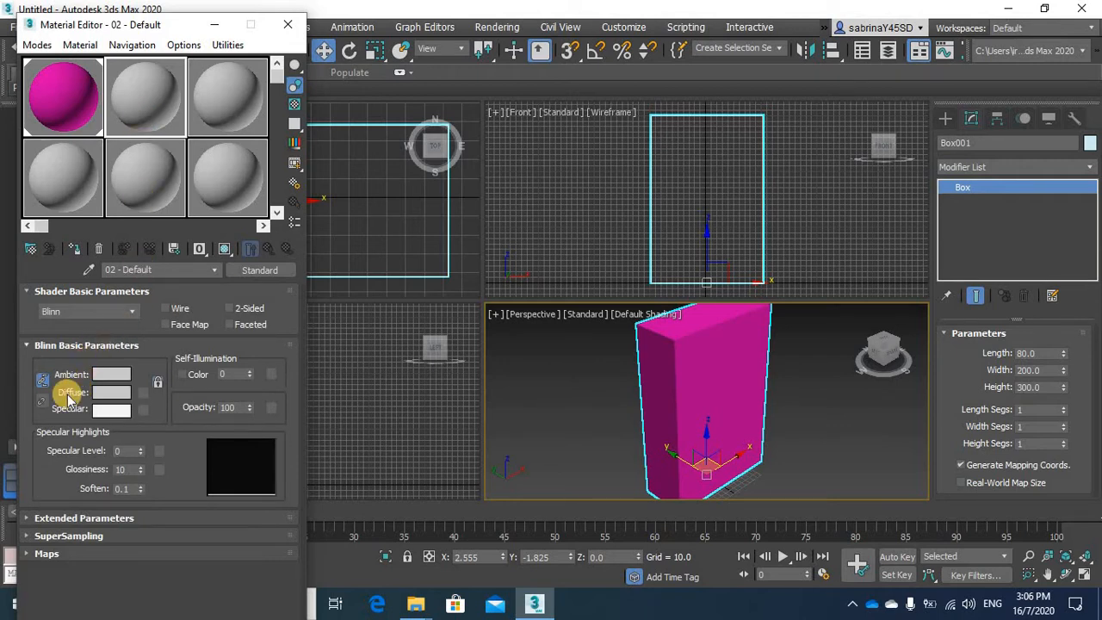
{"action": "left_click", "coordinate": [145, 398]}
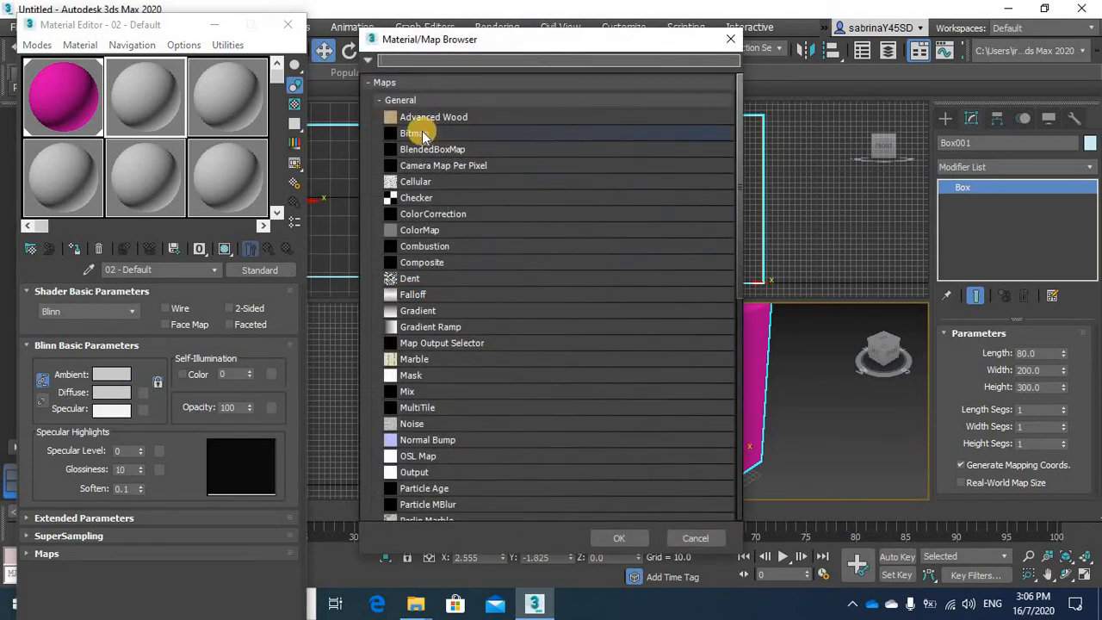
{"action": "double_click", "coordinate": [422, 135]}
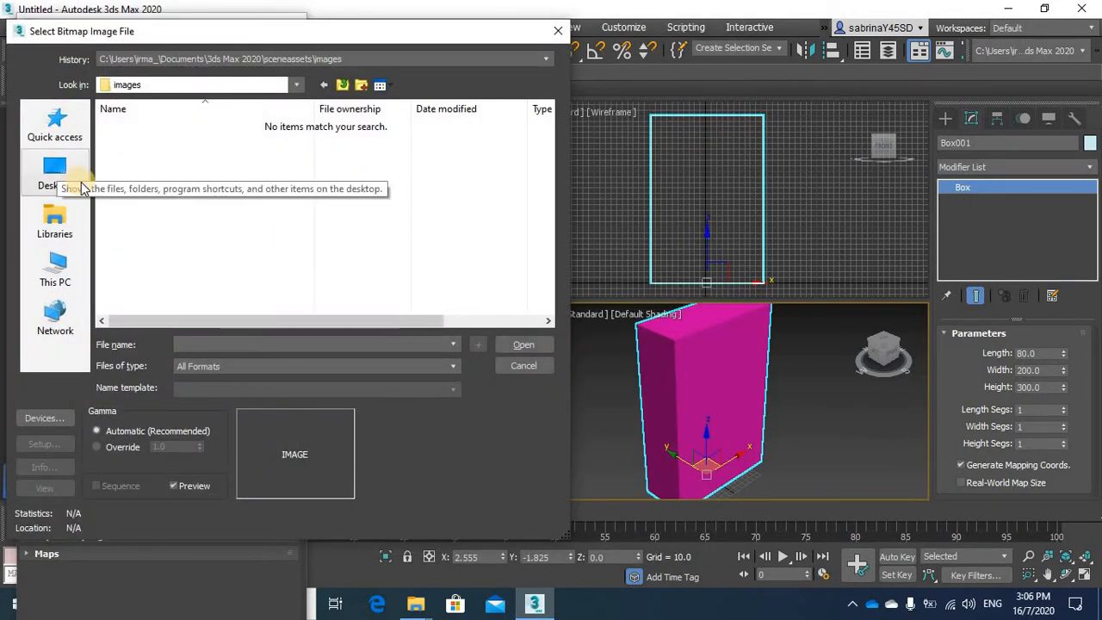
Load the image C3PO_S CEREAL BOX from Desktop > UJMD3044_Advanced Animation_202006 > ST_10_Notes_Tutorials_UJMD3044 > TUTORIALS > texturing tutorials > unwrap UVW
{"action": "left_click", "coordinate": [51, 172]}
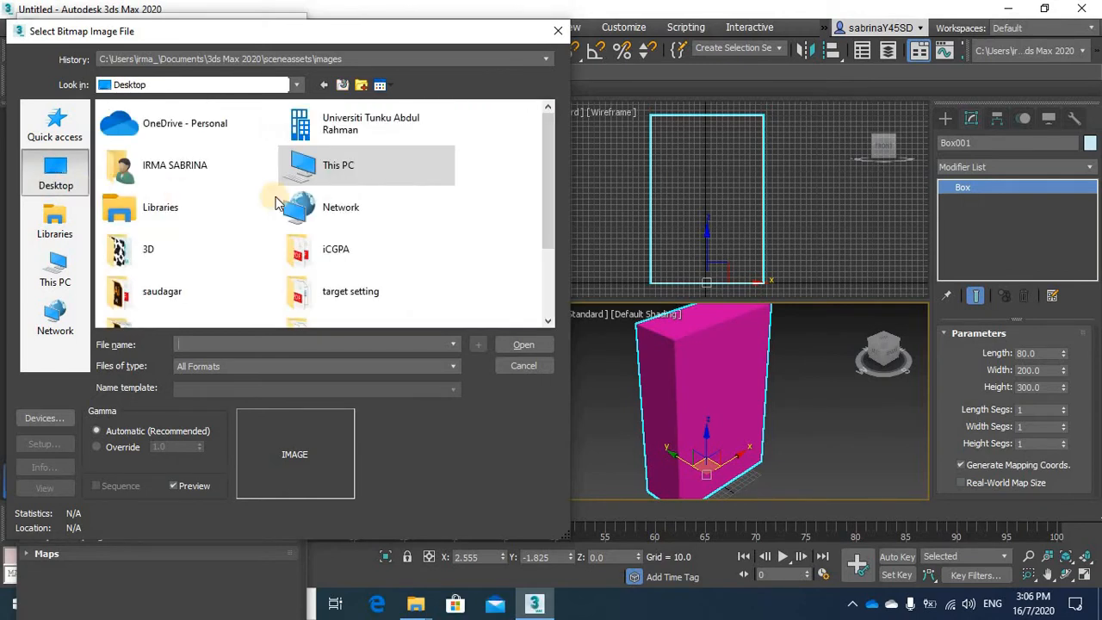
{"action": "scroll", "coordinate": [371, 205], "scroll_direction": "down", "scroll_amount": 2}
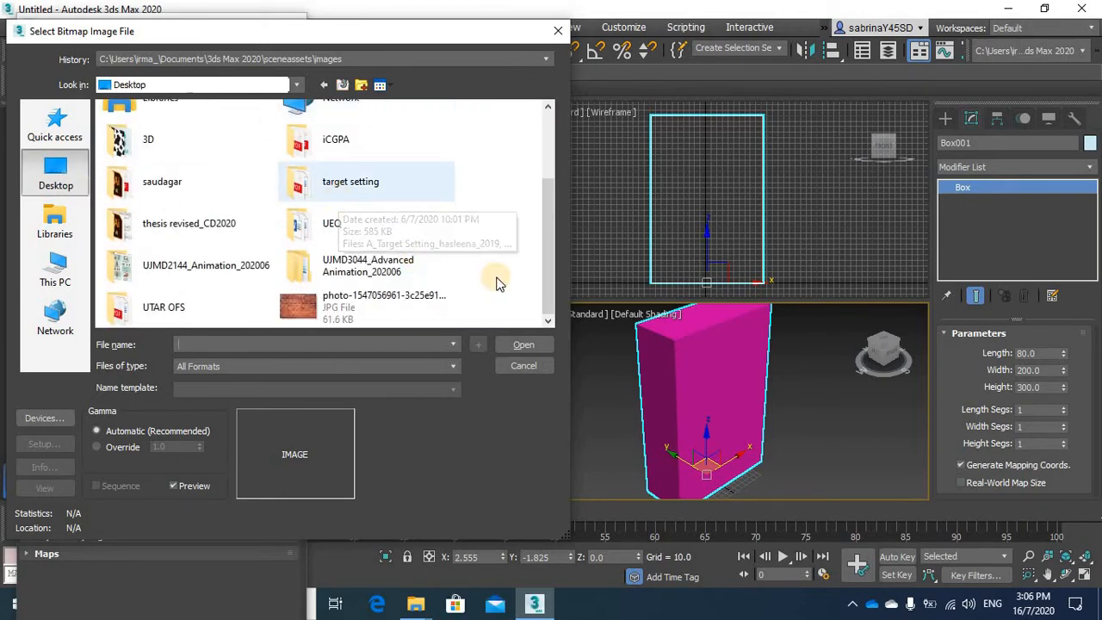
{"action": "double_click", "coordinate": [375, 274]}
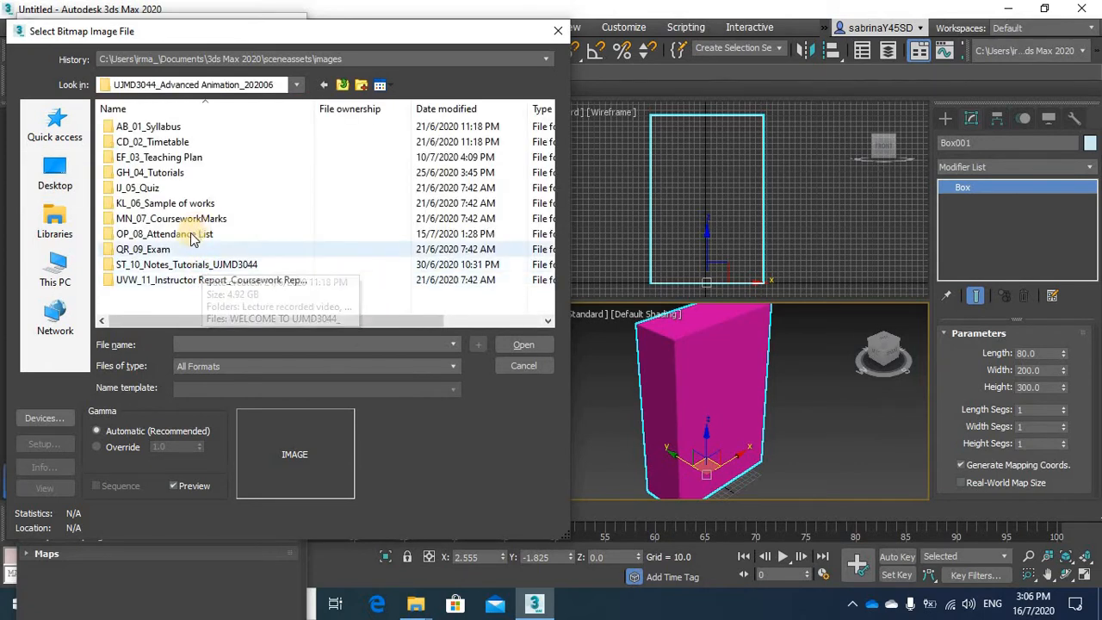
{"action": "left_click", "coordinate": [182, 267]}
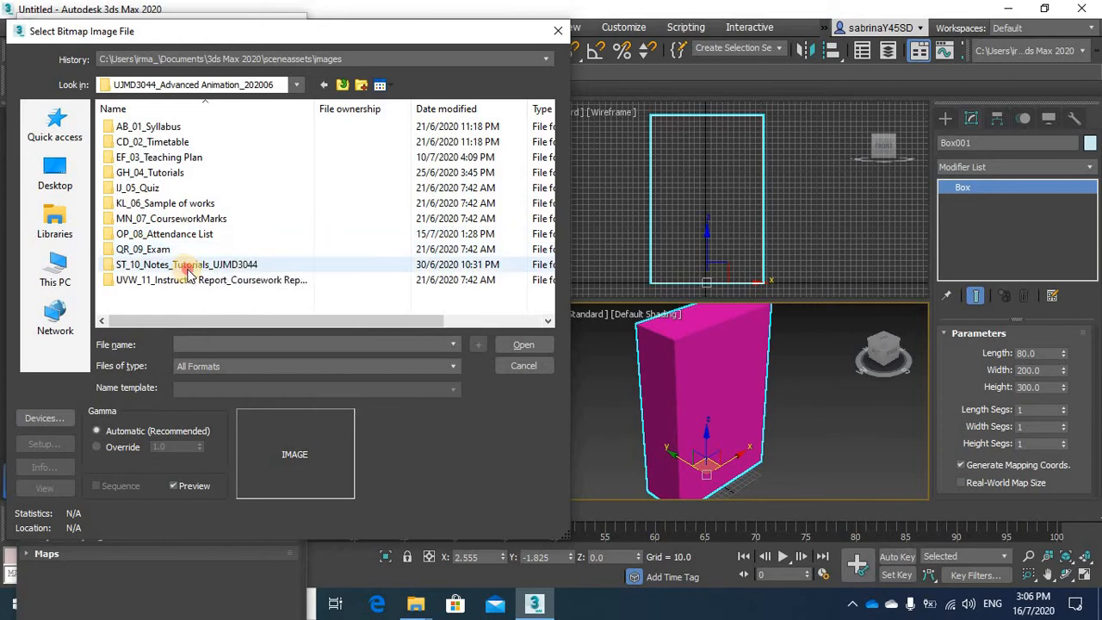
{"action": "double_click", "coordinate": [181, 267]}
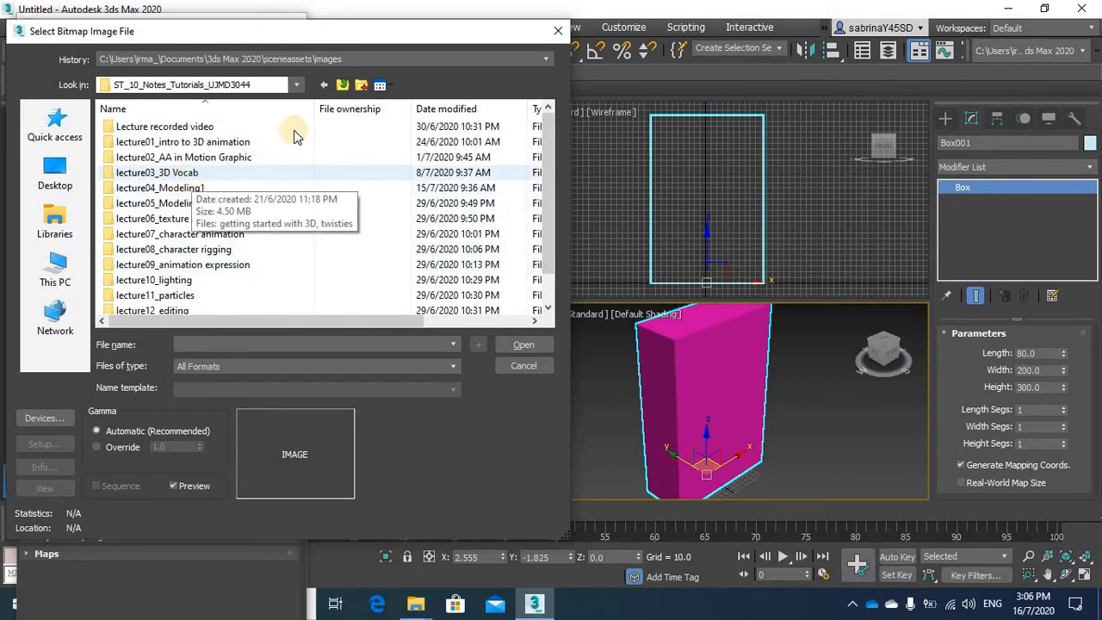
{"action": "scroll", "coordinate": [172, 267], "scroll_direction": "down", "scroll_amount": 1}
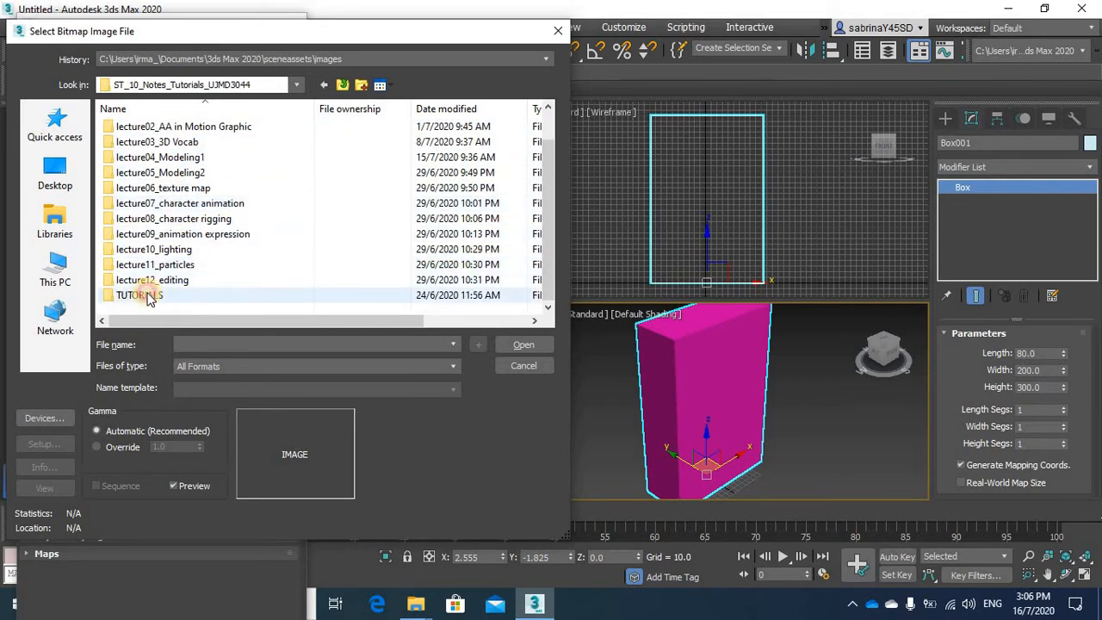
{"action": "double_click", "coordinate": [146, 293]}
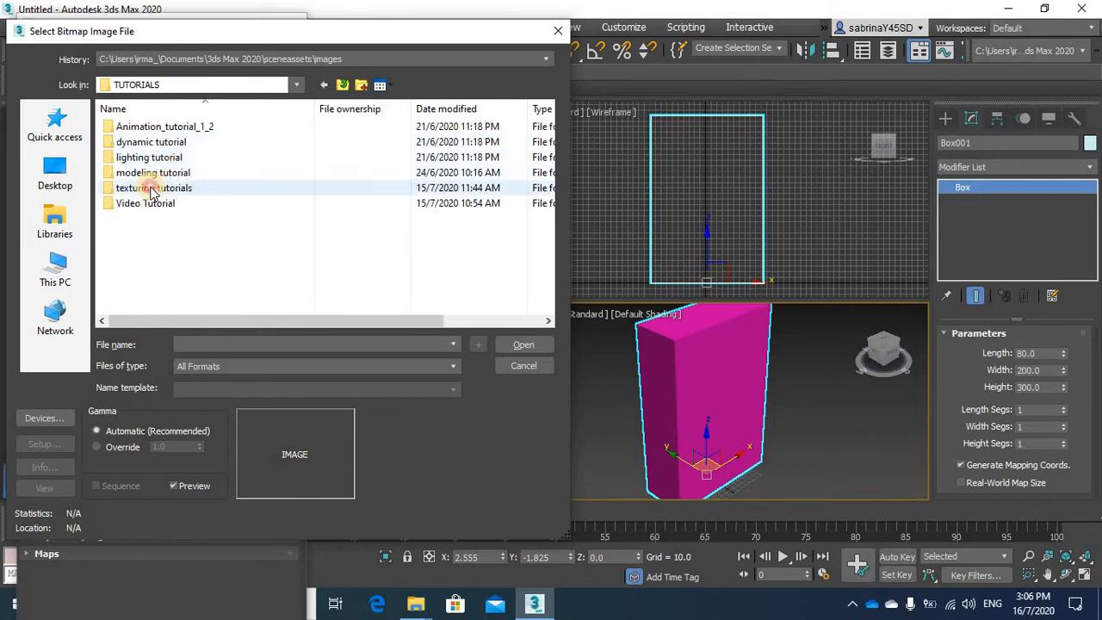
{"action": "double_click", "coordinate": [151, 189]}
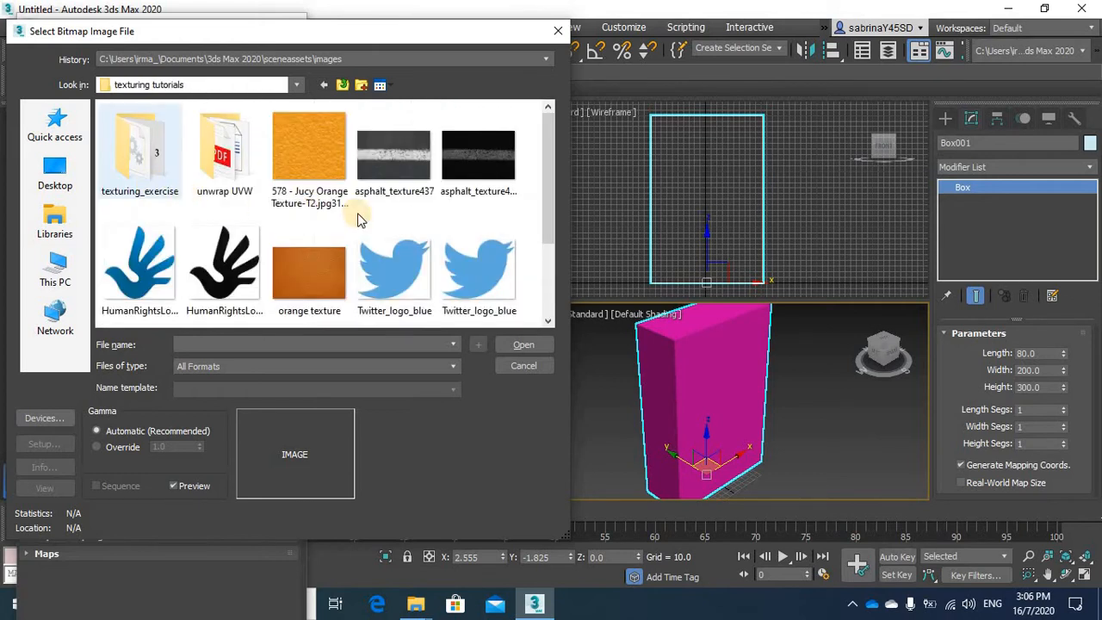
{"action": "double_click", "coordinate": [217, 155]}
{"action": "left_click", "coordinate": [133, 153]}
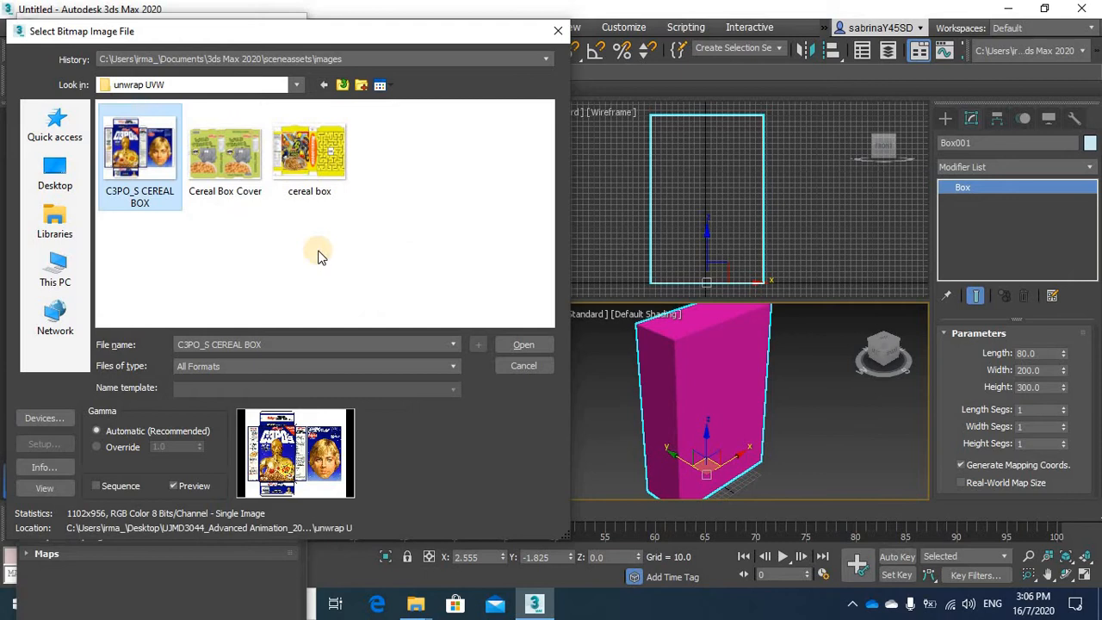
{"action": "left_click", "coordinate": [524, 345]}
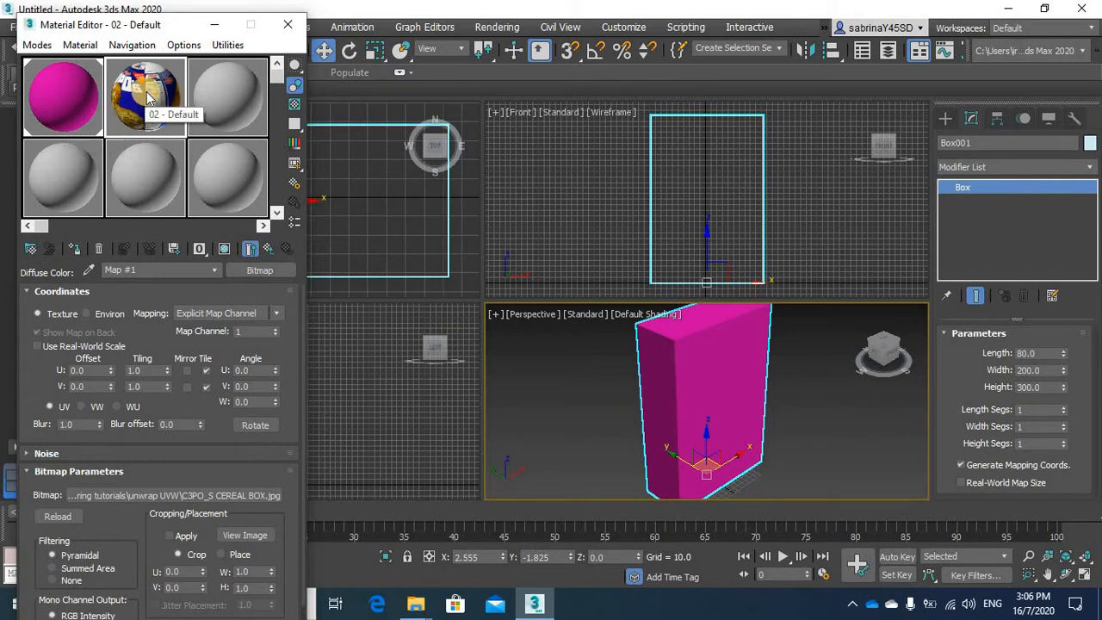
Assign the cereal box bitmap material from the second slot to the box in the Perspective viewport
{"action": "left_click_drag", "start_coordinate": [146, 98], "coordinate": [317, 269]}
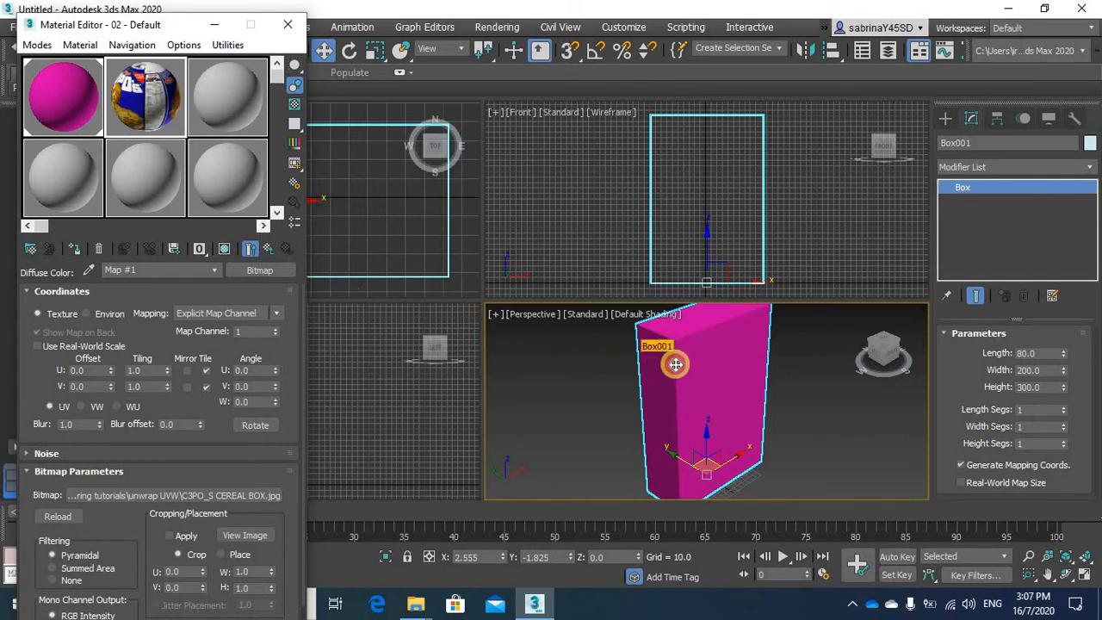
{"action": "left_click_drag", "start_coordinate": [676, 365], "coordinate": [676, 364]}
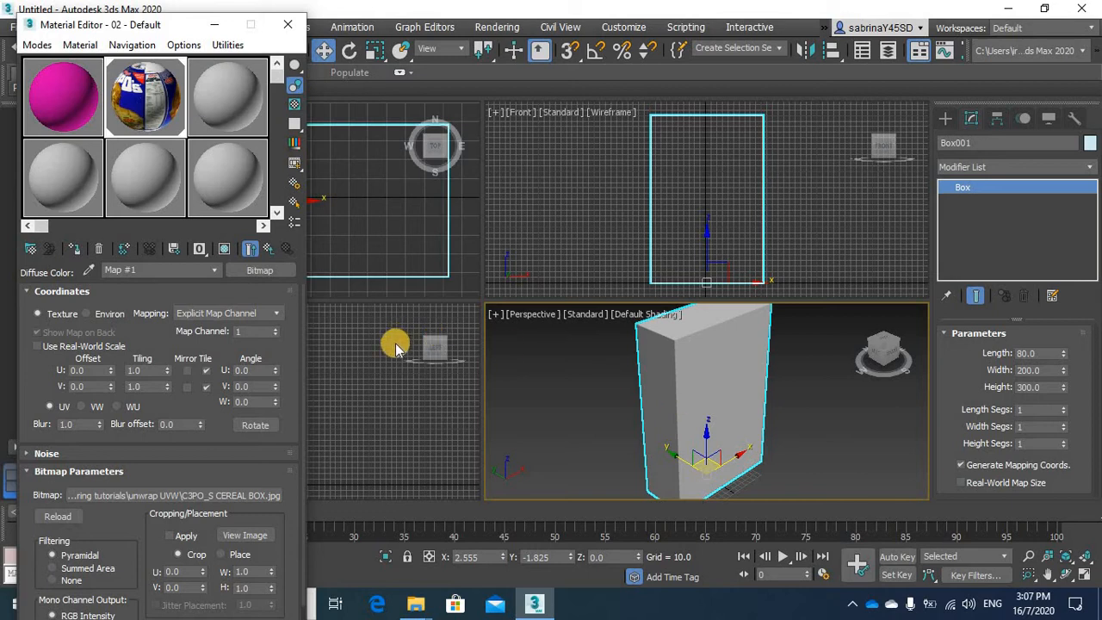
Show the cereal box bitmap on the box in the viewport, maximise the Perspective view and inspect the box from several sides
{"action": "left_click", "coordinate": [223, 250]}
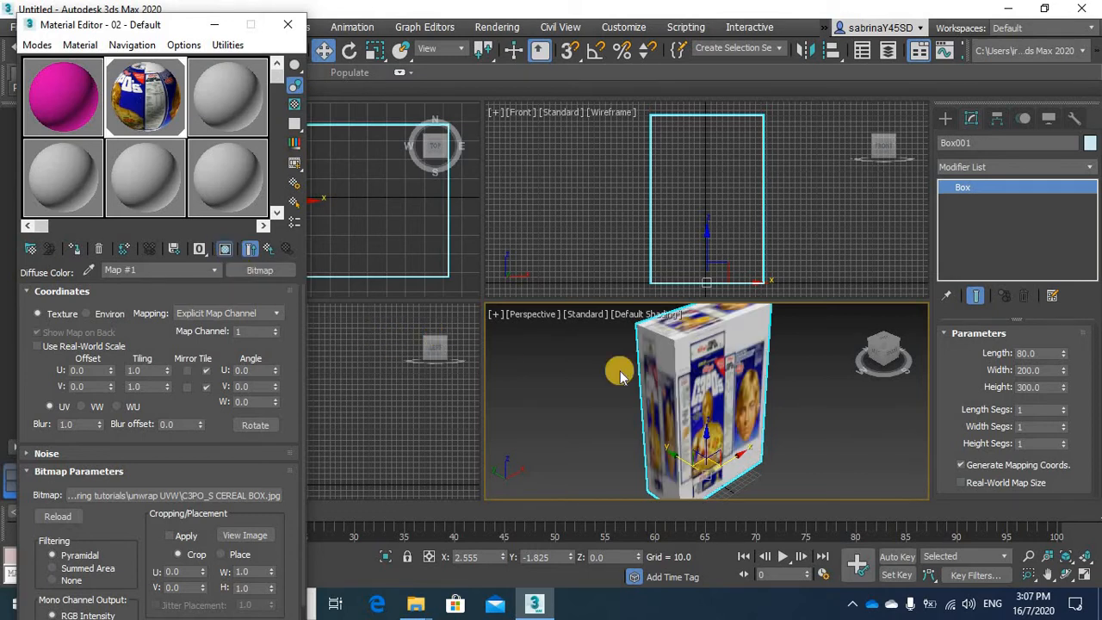
{"action": "left_click", "coordinate": [1082, 579]}
{"action": "middle_click_drag", "start_coordinate": [661, 345], "coordinate": [708, 320], "text": "alt"}
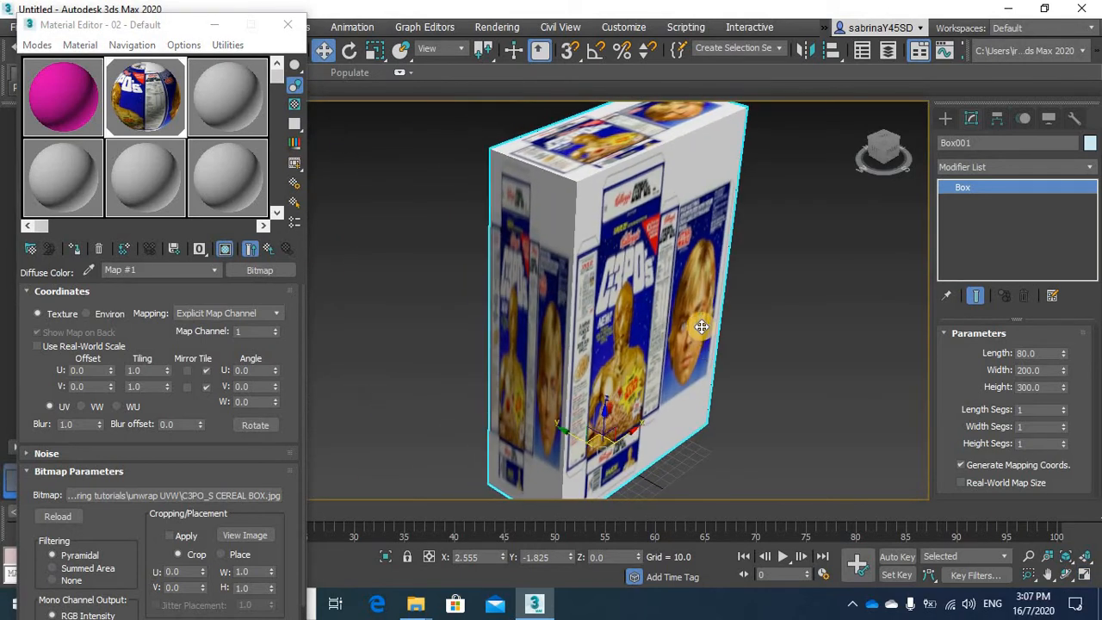
{"action": "middle_click_drag", "start_coordinate": [422, 295], "coordinate": [628, 305], "text": "alt"}
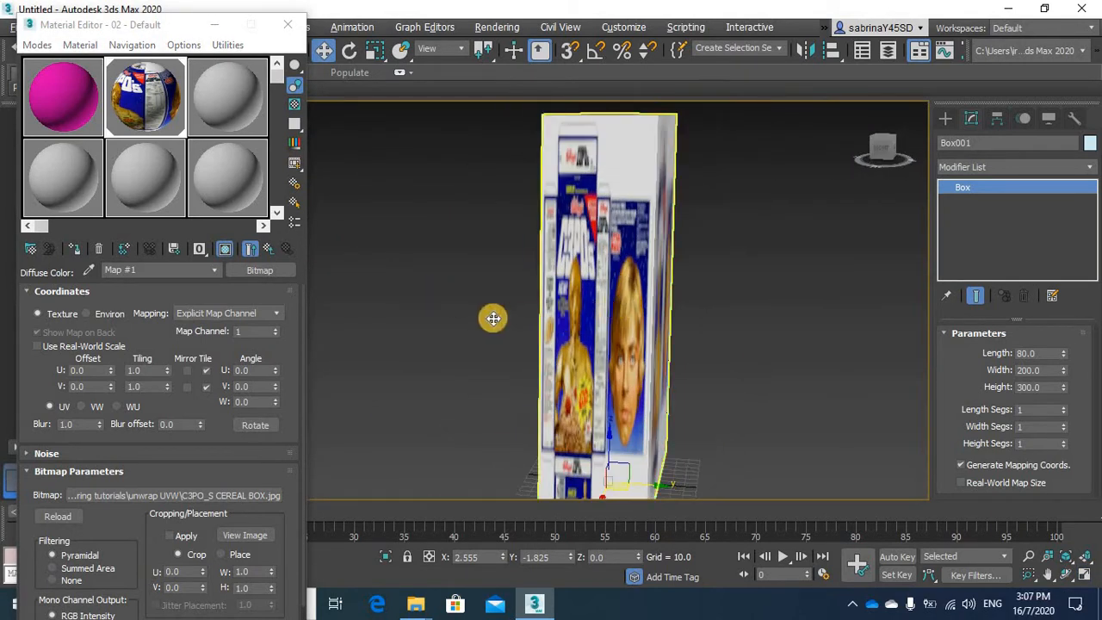
{"action": "middle_click_drag", "start_coordinate": [493, 319], "coordinate": [573, 334], "text": "alt"}
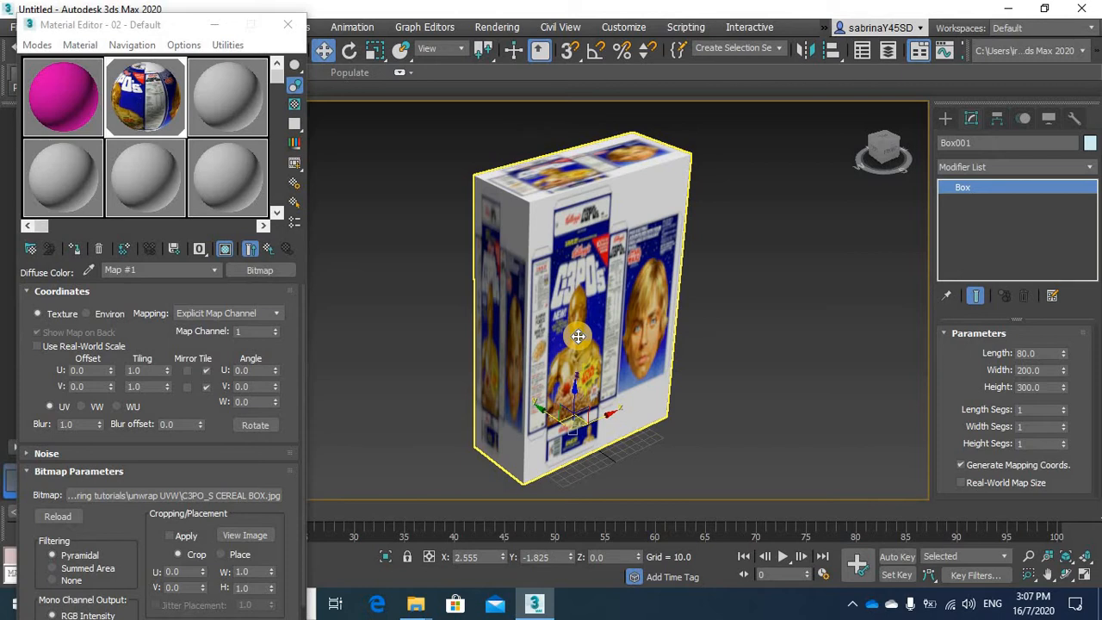
{"action": "left_click", "coordinate": [615, 311]}
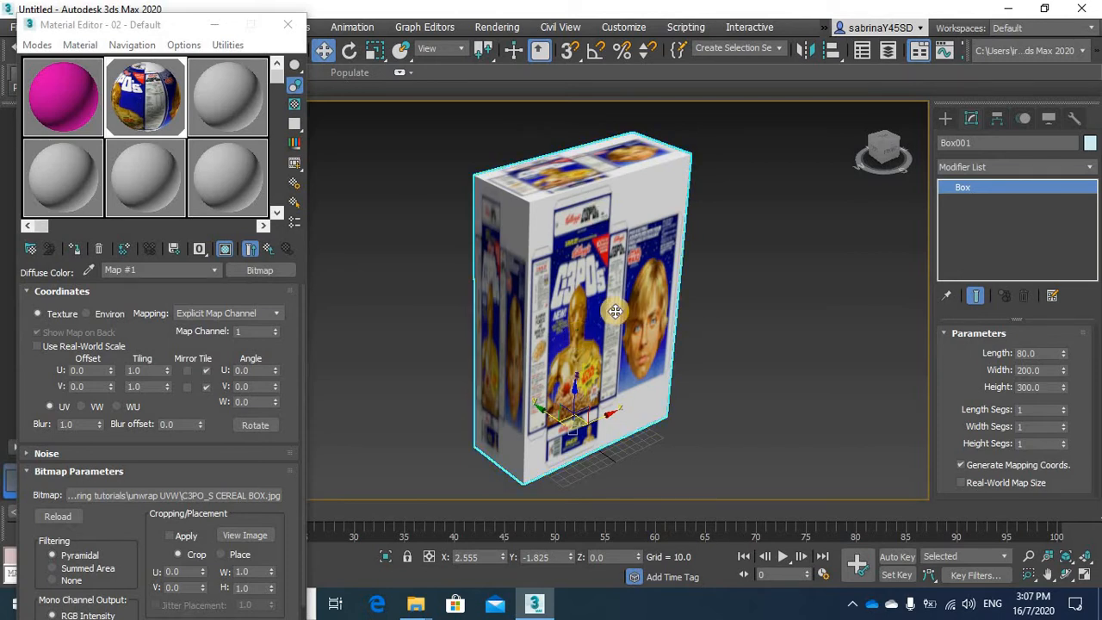
{"action": "mouse_move", "coordinate": [570, 302]}
{"action": "middle_mouse_down", "text": "alt"}
{"action": "mouse_move", "coordinate": [753, 293]}
{"action": "mouse_move", "coordinate": [573, 297]}
{"action": "middle_mouse_up", "text": "alt"}
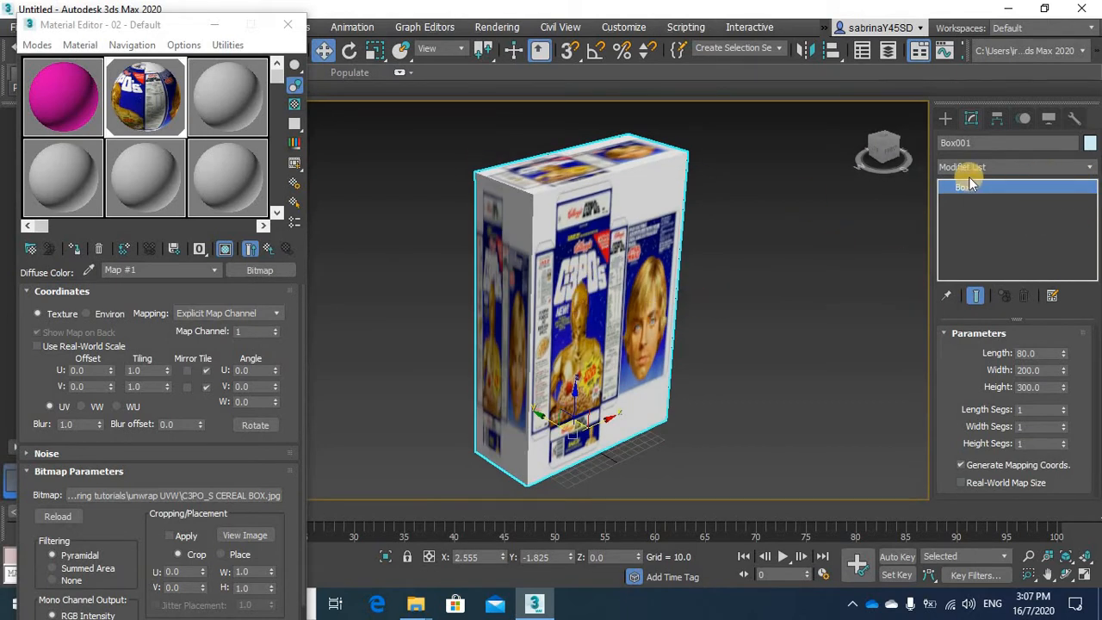
Apply an Unwrap UVW modifier to the textured box and close the Material Editor
{"action": "left_click", "coordinate": [1087, 167]}
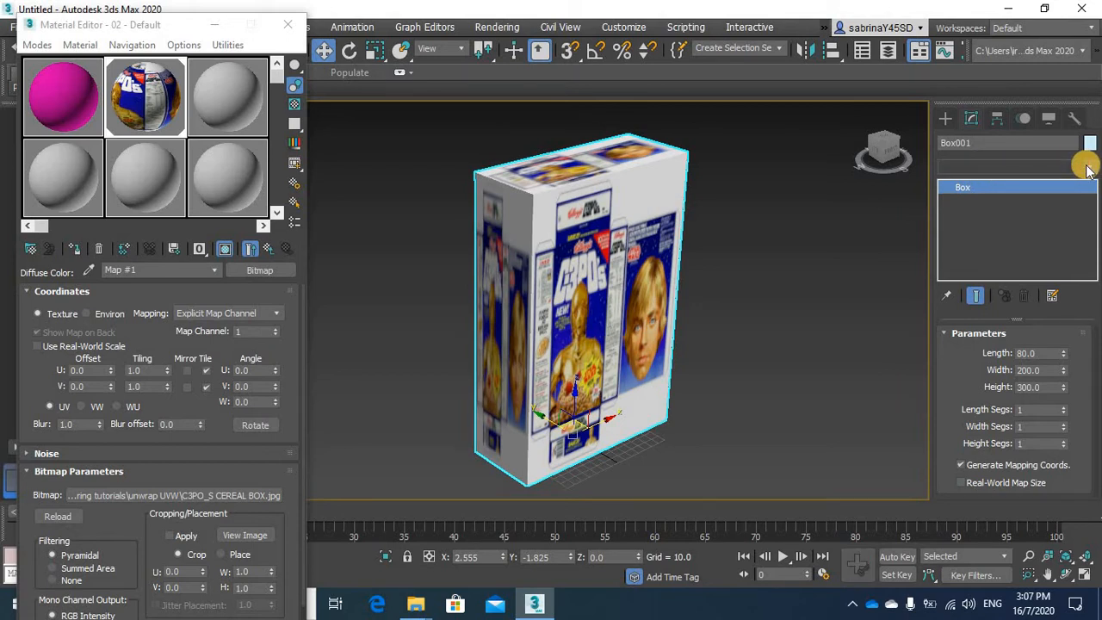
{"action": "key", "text": "u"}
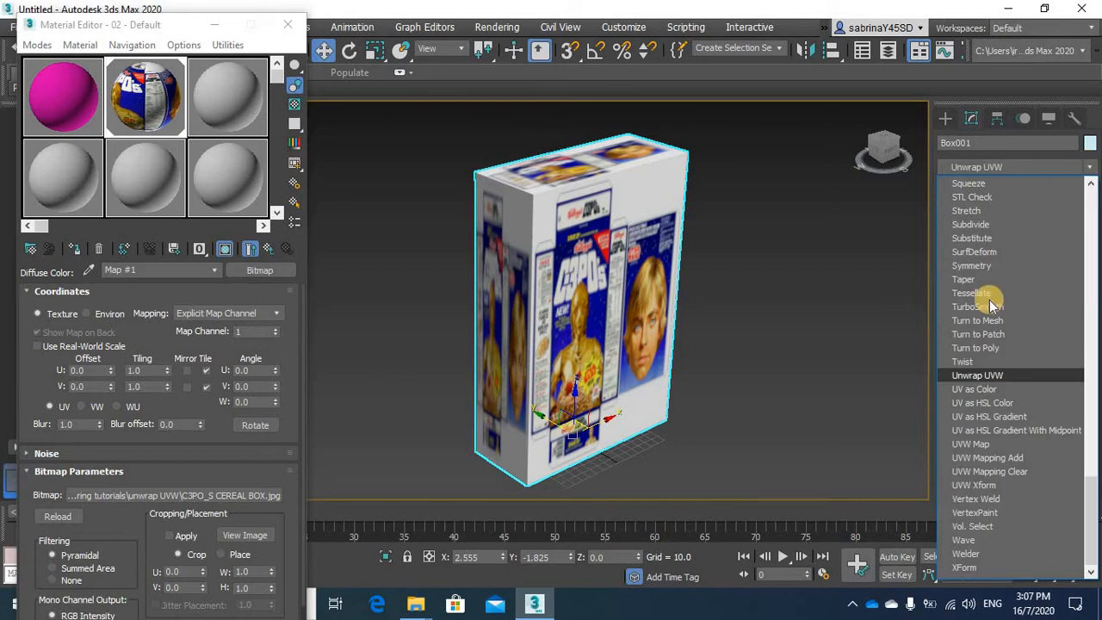
{"action": "left_click", "coordinate": [978, 376]}
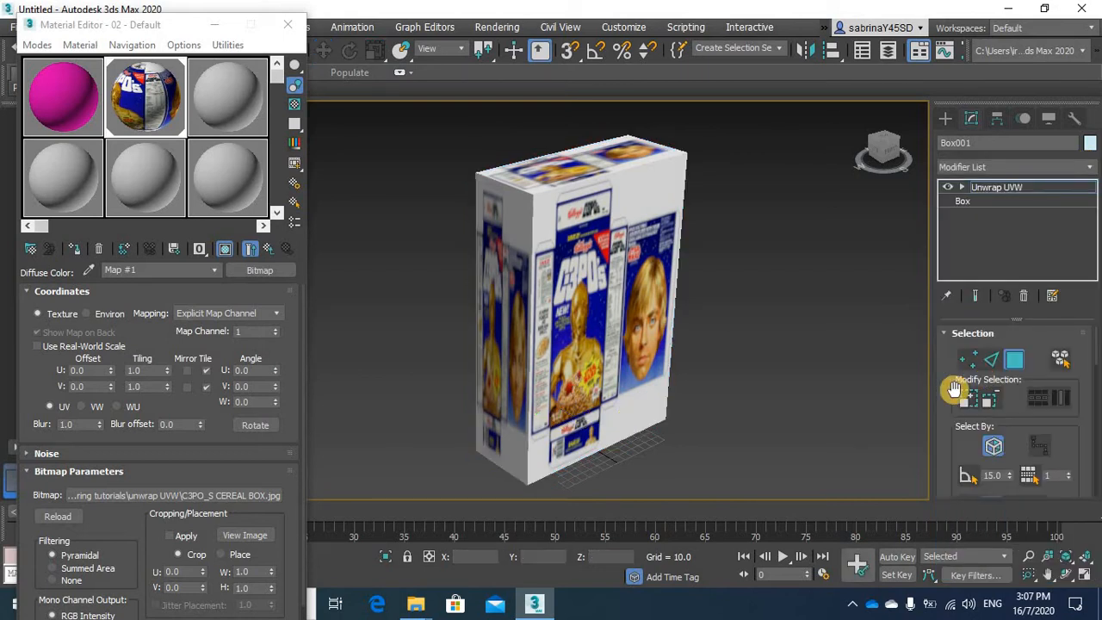
{"action": "left_click", "coordinate": [287, 24]}
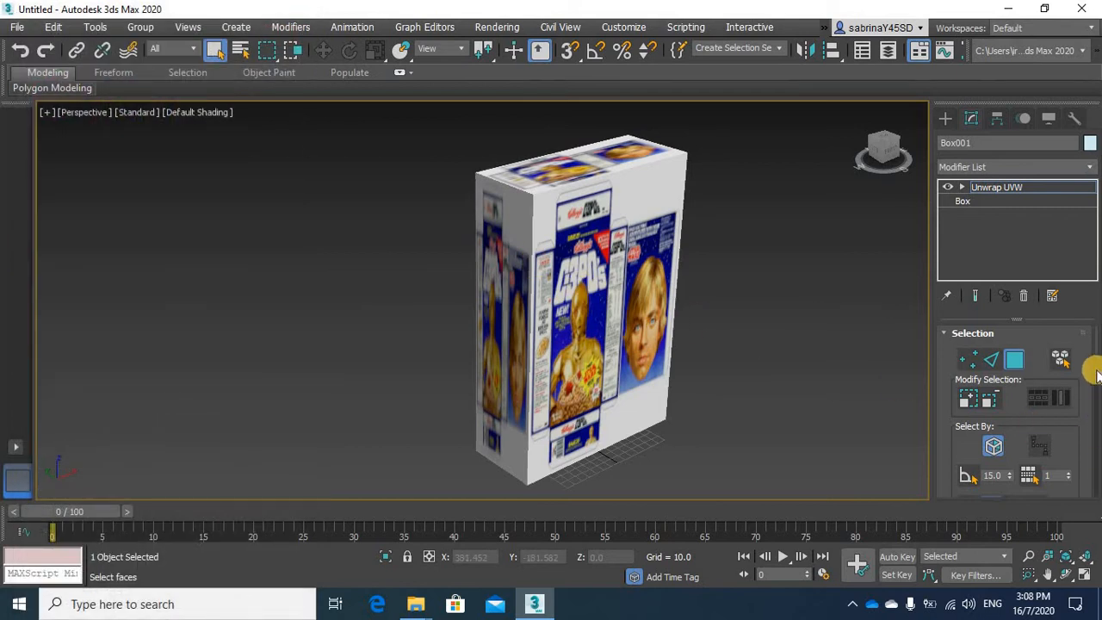
Open the UV editor for the Unwrap UVW modifier and arrange its window so the box stays visible beside it
{"action": "left_click_drag", "start_coordinate": [1094, 366], "coordinate": [1094, 389]}
{"action": "left_click", "coordinate": [998, 422]}
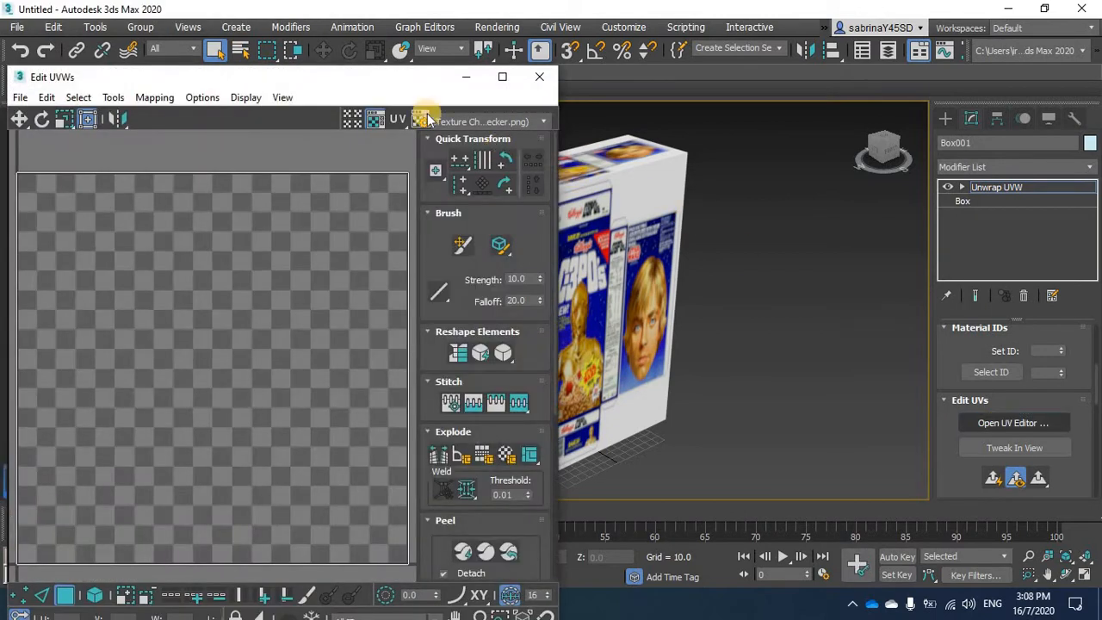
{"action": "left_click_drag", "start_coordinate": [378, 71], "coordinate": [386, 30]}
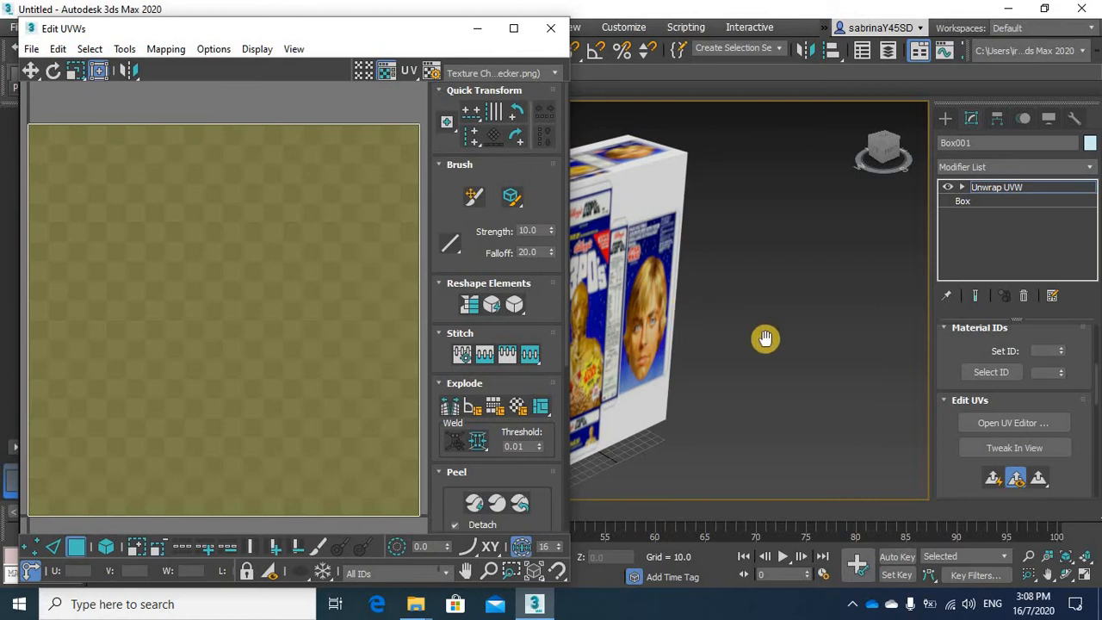
{"action": "middle_click_drag", "start_coordinate": [767, 336], "coordinate": [601, 142], "text": "alt"}
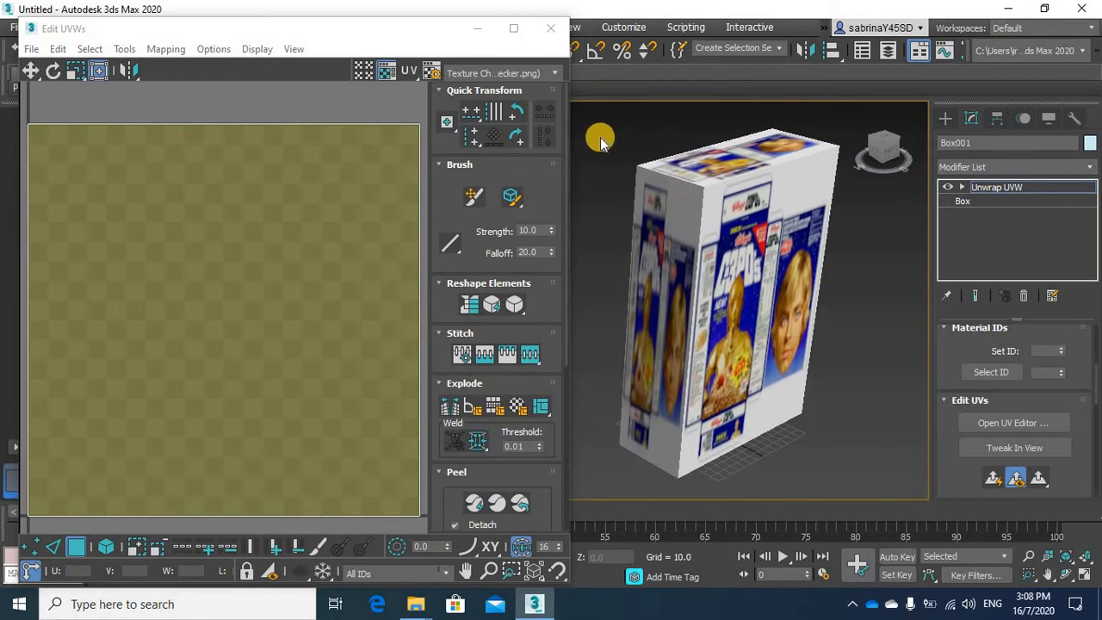
Show Map #1 (C3PO_S CEREAL BOX.jpg) as the UV editor background and frame the whole image
{"action": "left_click", "coordinate": [548, 75]}
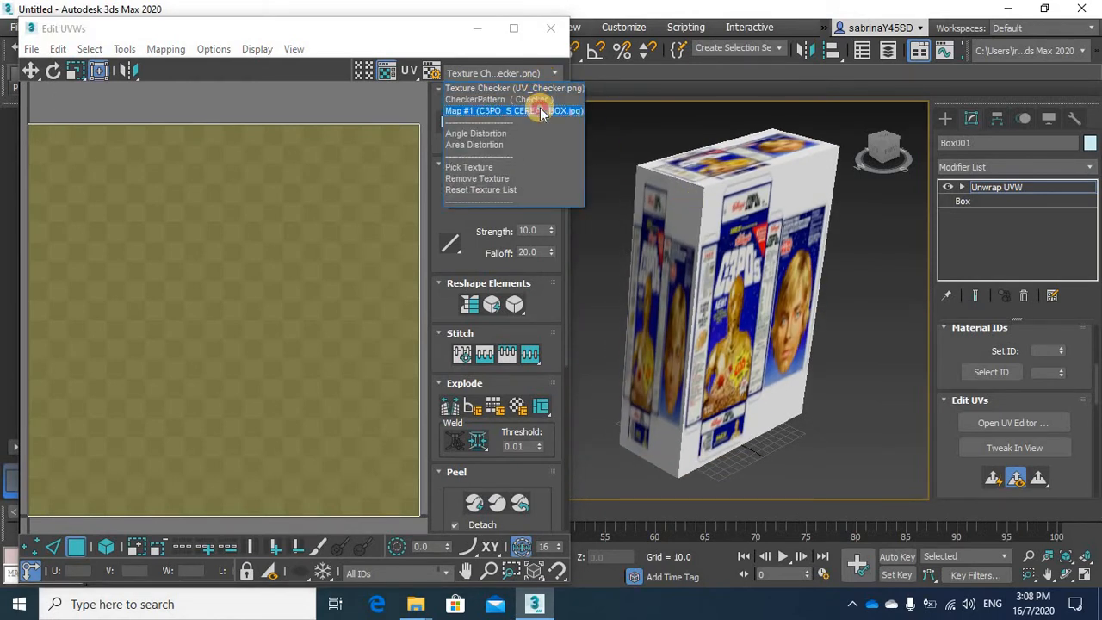
{"action": "left_click", "coordinate": [540, 111]}
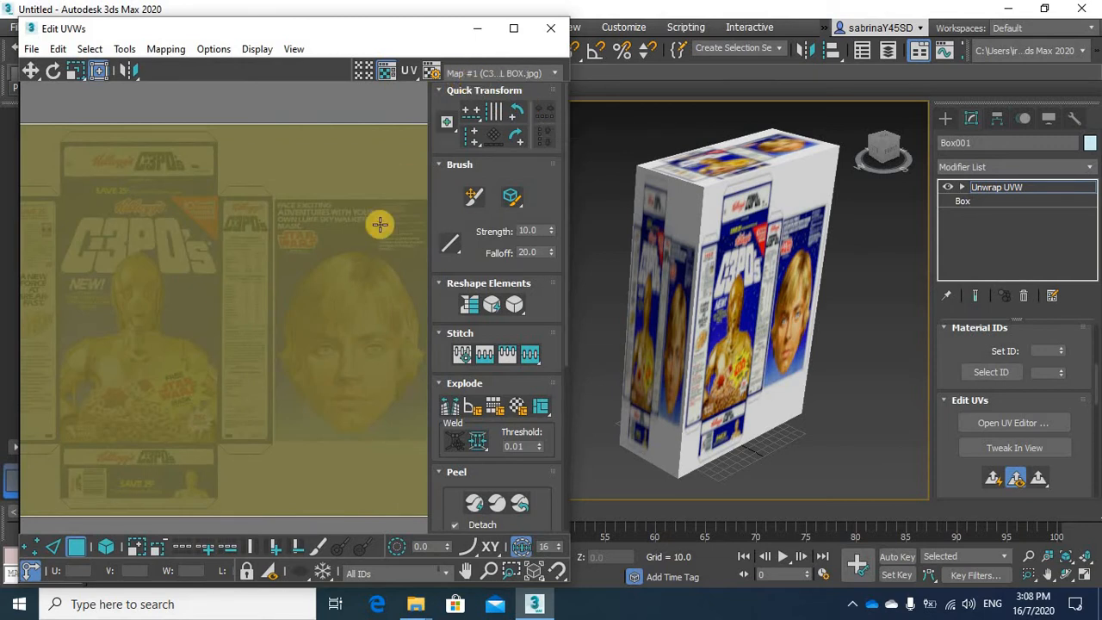
{"action": "scroll", "coordinate": [337, 209], "scroll_direction": "down", "scroll_amount": 5}
{"action": "middle_click_drag", "start_coordinate": [337, 285], "coordinate": [325, 283]}
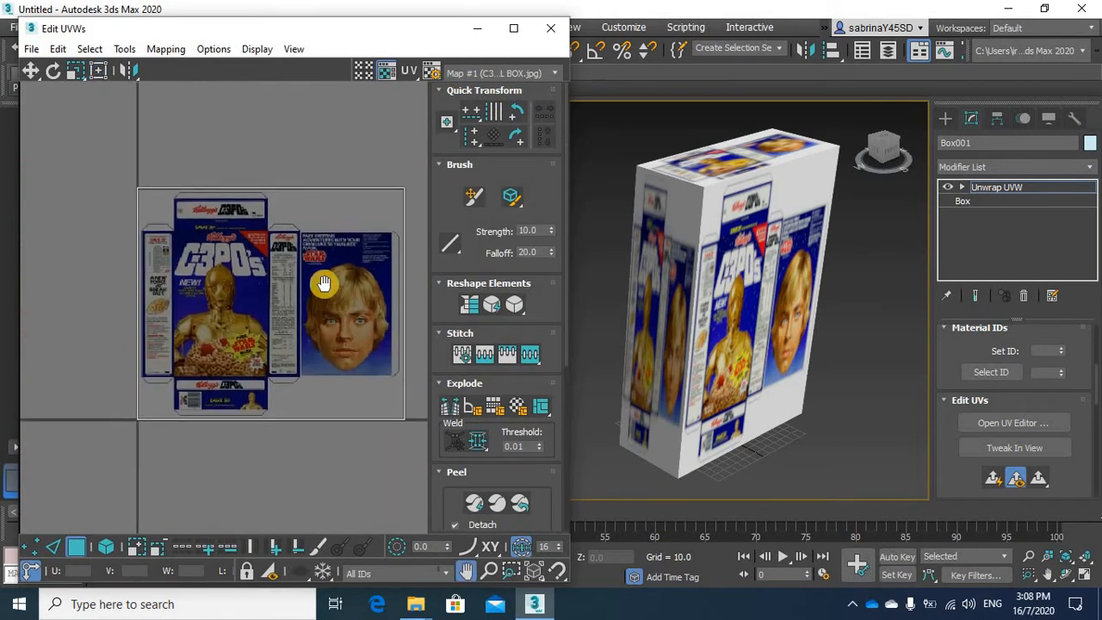
{"action": "middle_click_drag", "start_coordinate": [731, 330], "coordinate": [714, 352]}
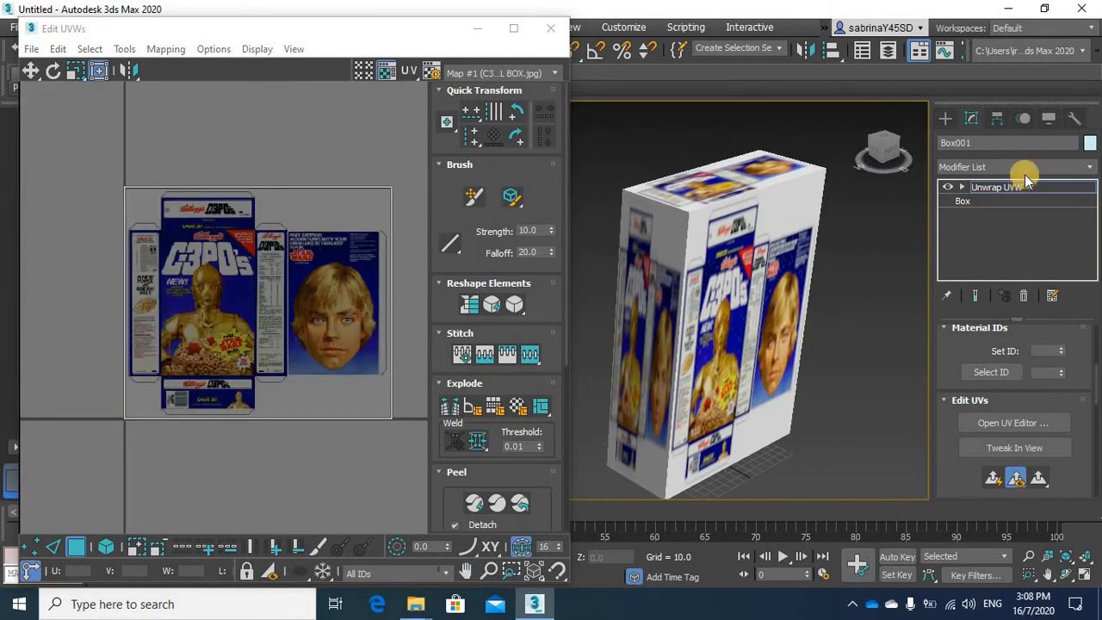
Switch the Unwrap UVW modifier to Polygon level and select the large front face of the box
{"action": "left_click", "coordinate": [962, 187]}
{"action": "left_click", "coordinate": [1012, 228]}
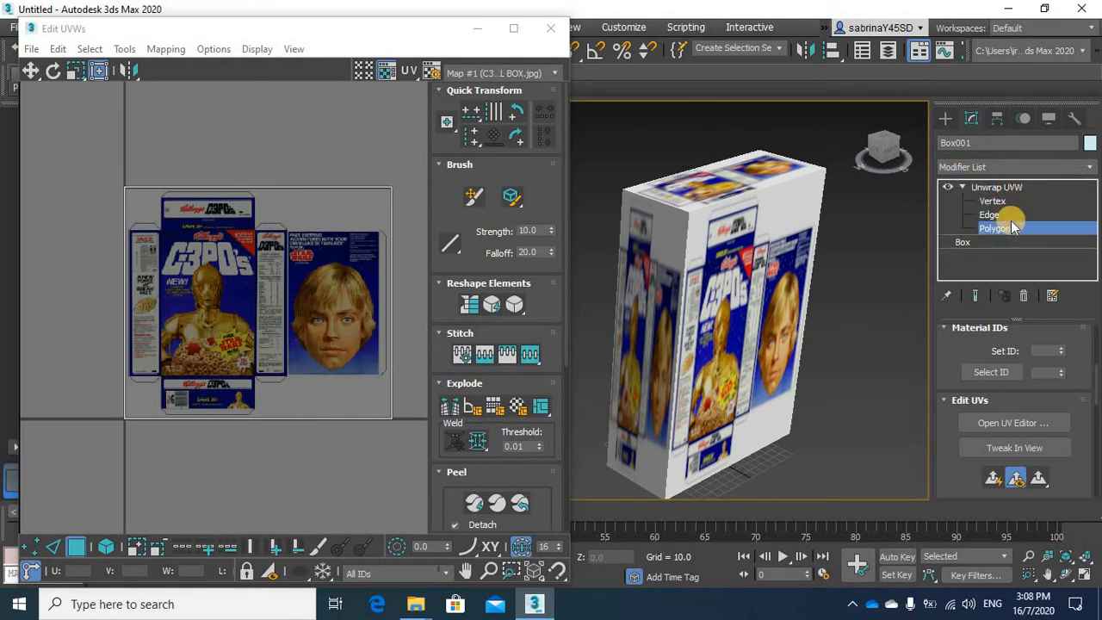
{"action": "left_click", "coordinate": [999, 232]}
{"action": "left_click", "coordinate": [999, 232]}
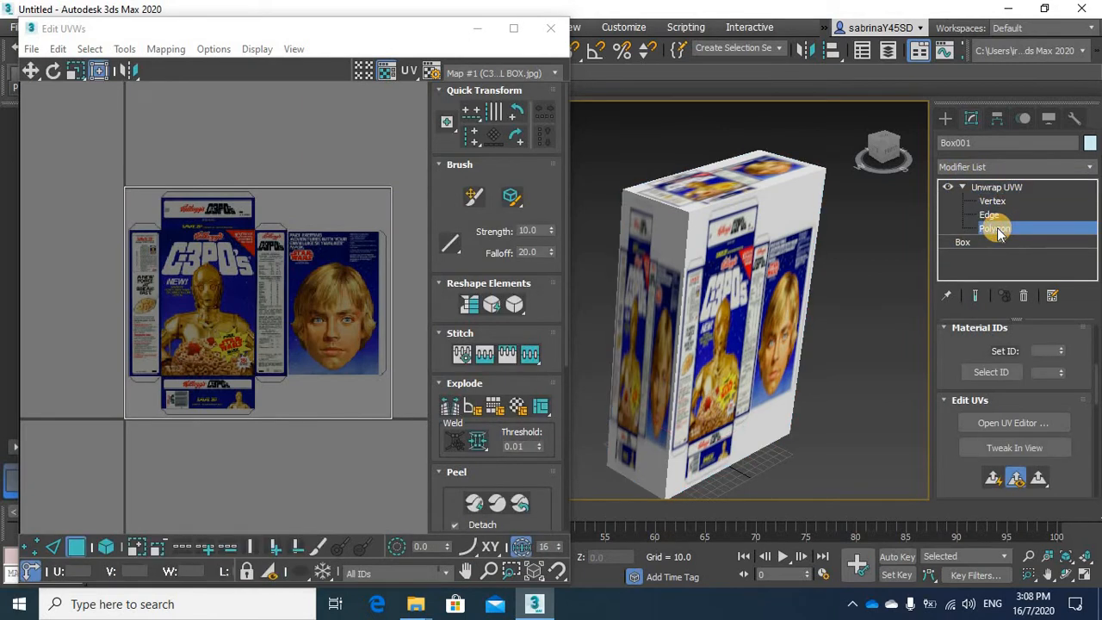
{"action": "left_click", "coordinate": [756, 312]}
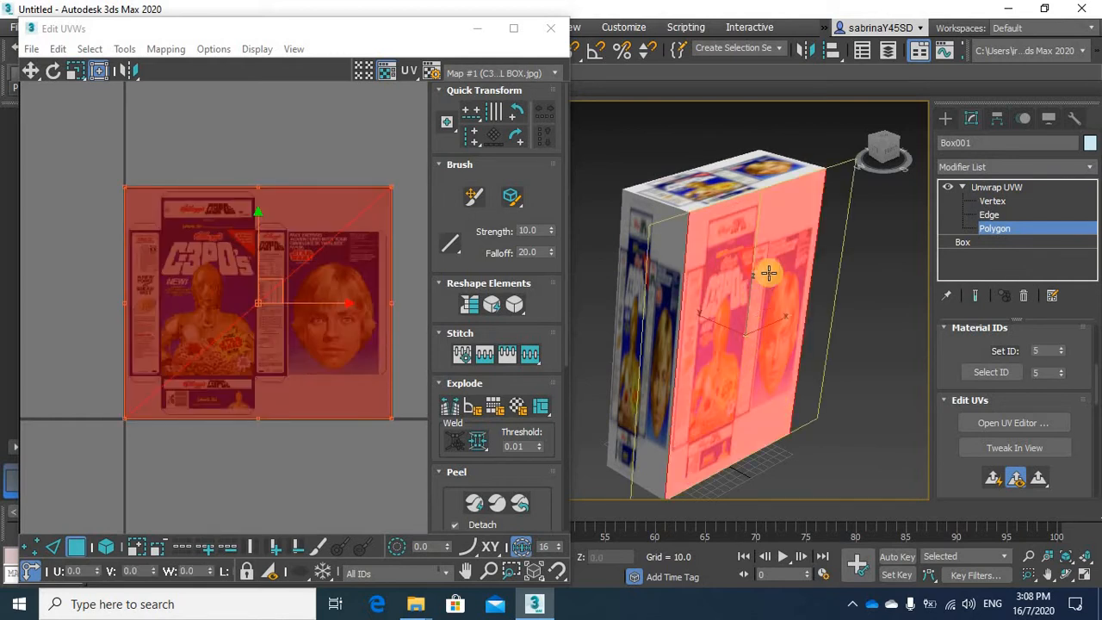
Scale and move the front face's UVs to cover the C-3PO's front panel in the cereal box image
{"action": "left_click_drag", "start_coordinate": [389, 195], "coordinate": [248, 233]}
{"action": "middle_click_drag", "start_coordinate": [232, 239], "coordinate": [319, 211]}
{"action": "left_click_drag", "start_coordinate": [74, 200], "coordinate": [238, 230]}
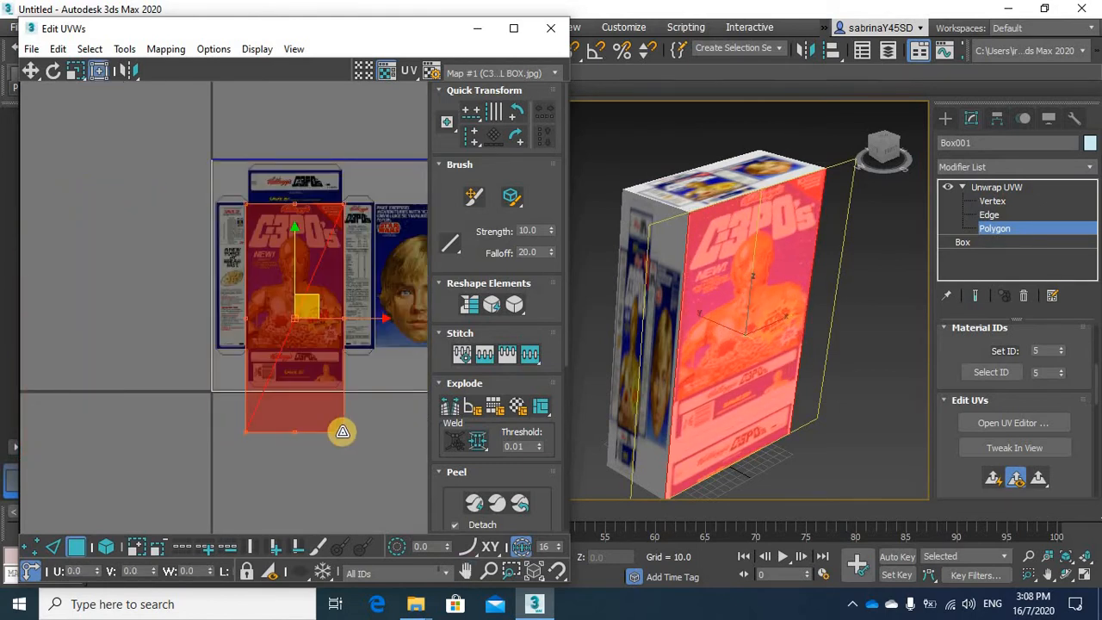
{"action": "left_click_drag", "start_coordinate": [340, 430], "coordinate": [343, 346]}
{"action": "scroll", "coordinate": [324, 330], "scroll_direction": "up", "scroll_amount": 5}
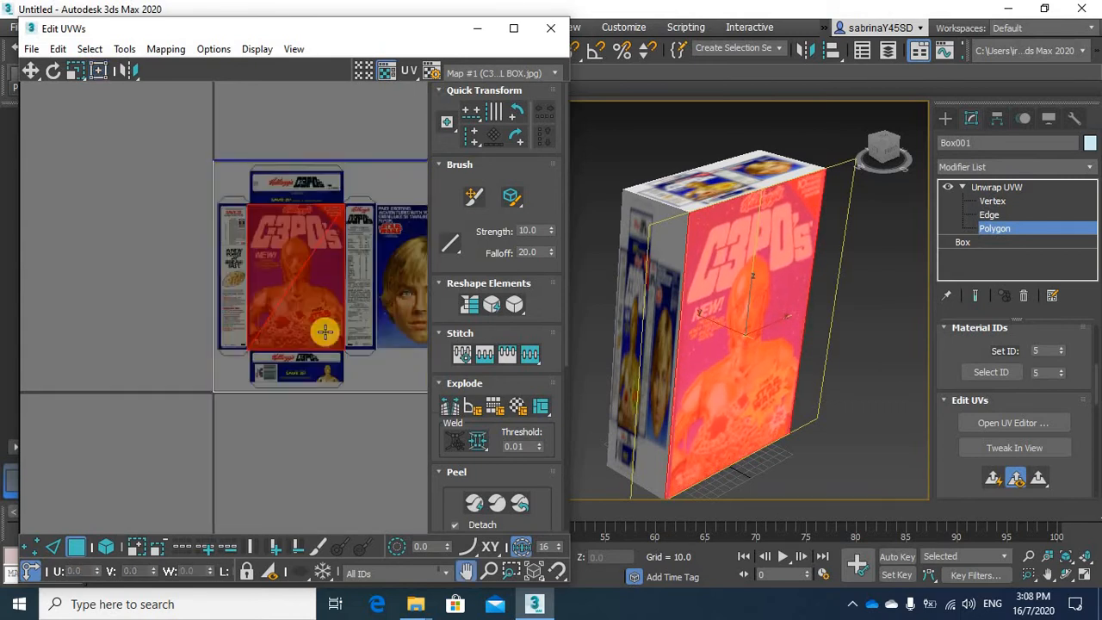
Fine-tune the upper-right and upper-left corners of the front face's UVs to match the front panel's top edge
{"action": "middle_click_drag", "start_coordinate": [380, 280], "coordinate": [381, 319]}
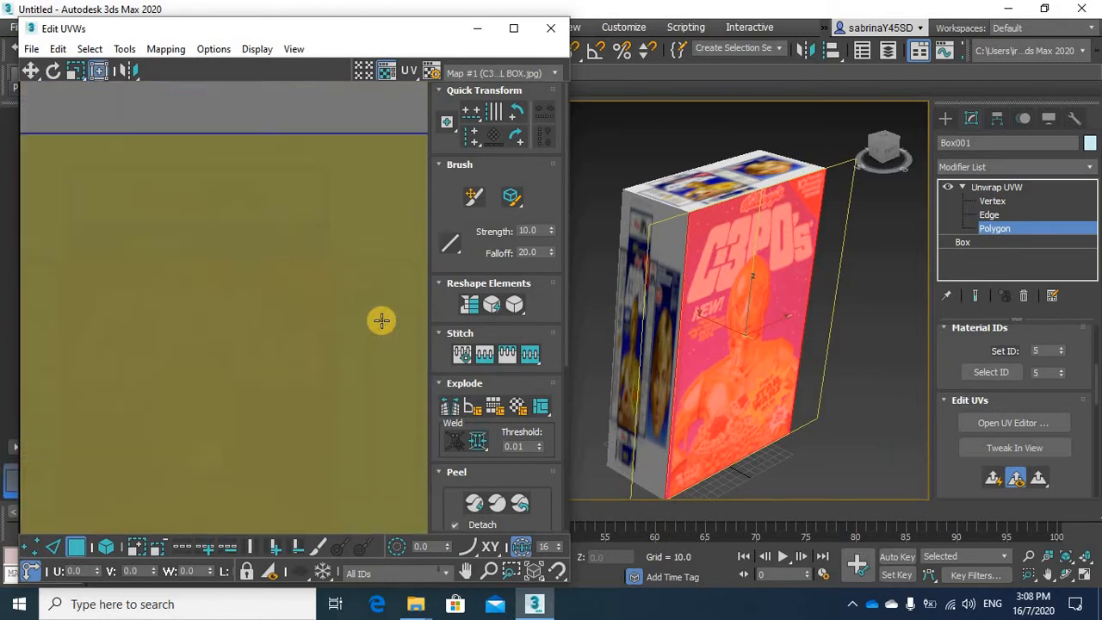
{"action": "scroll", "coordinate": [382, 319], "scroll_direction": "up", "scroll_amount": 3}
{"action": "middle_click_drag", "start_coordinate": [388, 364], "coordinate": [322, 313]}
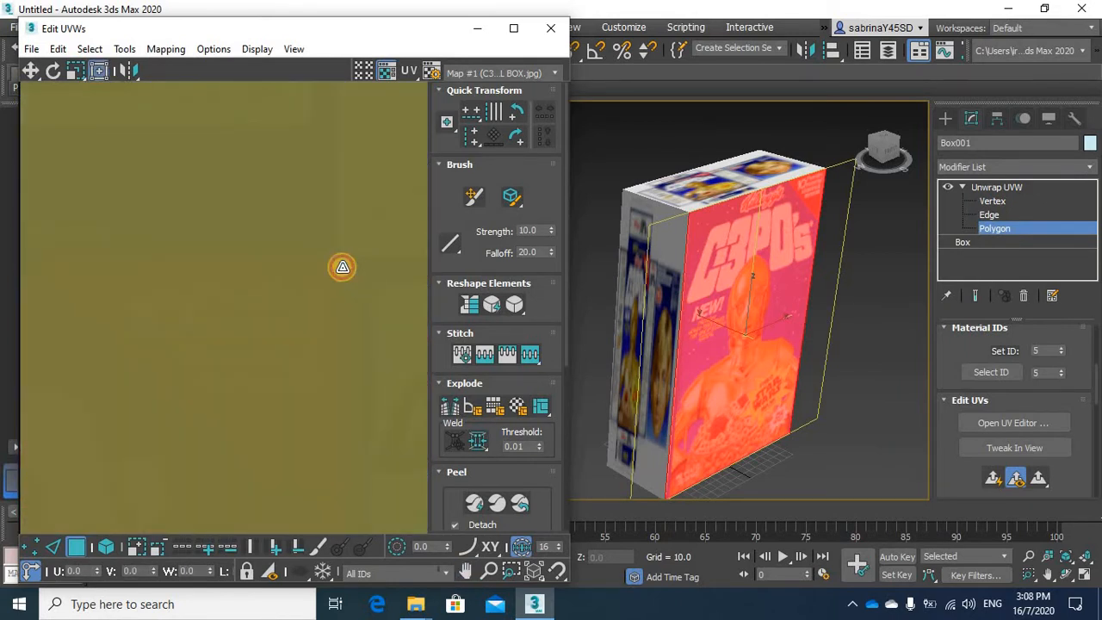
{"action": "left_click_drag", "start_coordinate": [342, 267], "coordinate": [334, 266]}
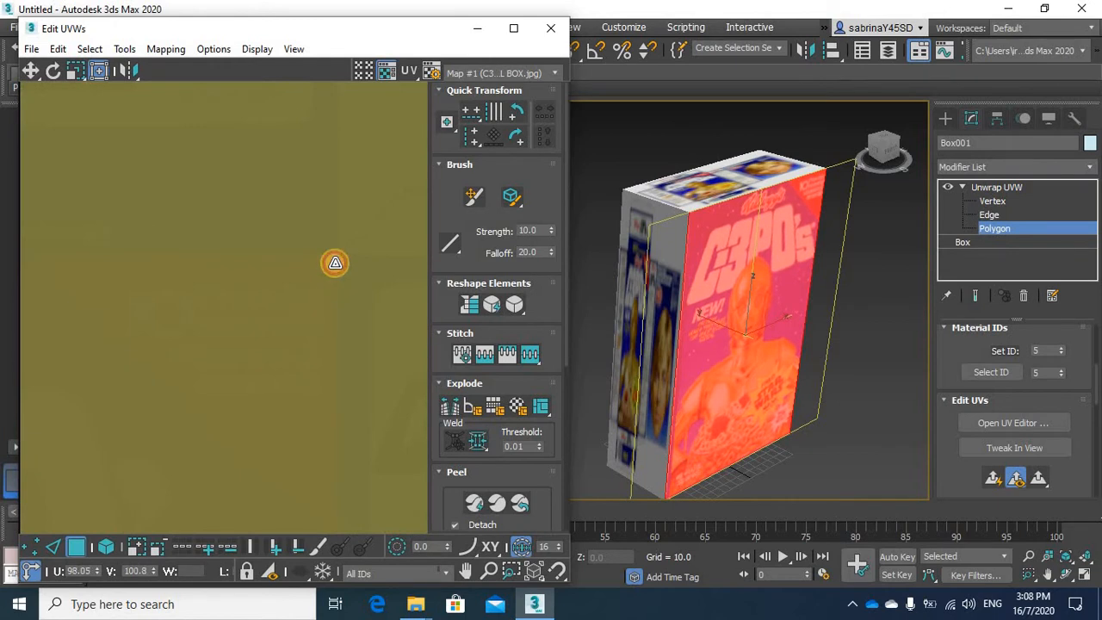
{"action": "middle_click_drag", "start_coordinate": [224, 326], "coordinate": [387, 286]}
{"action": "middle_click_drag", "start_coordinate": [250, 297], "coordinate": [318, 298]}
{"action": "mouse_move", "coordinate": [188, 317]}
{"action": "middle_mouse_down"}
{"action": "mouse_move", "coordinate": [313, 298]}
{"action": "mouse_move", "coordinate": [296, 295]}
{"action": "mouse_move", "coordinate": [313, 315]}
{"action": "mouse_move", "coordinate": [221, 285]}
{"action": "mouse_move", "coordinate": [214, 218]}
{"action": "middle_mouse_up"}
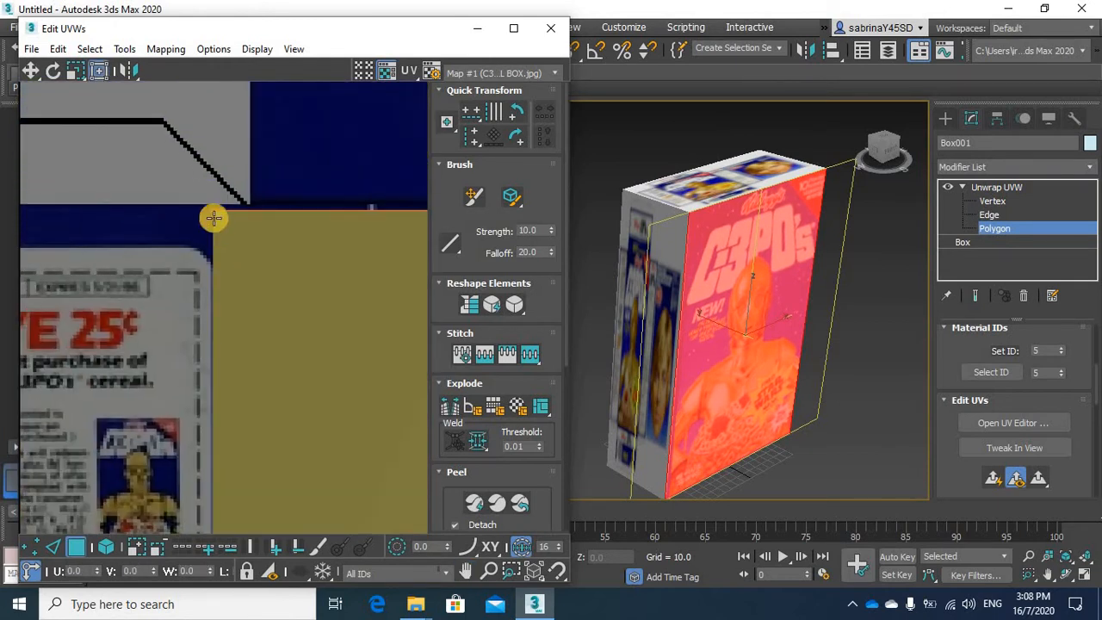
{"action": "left_click_drag", "start_coordinate": [214, 214], "coordinate": [250, 211]}
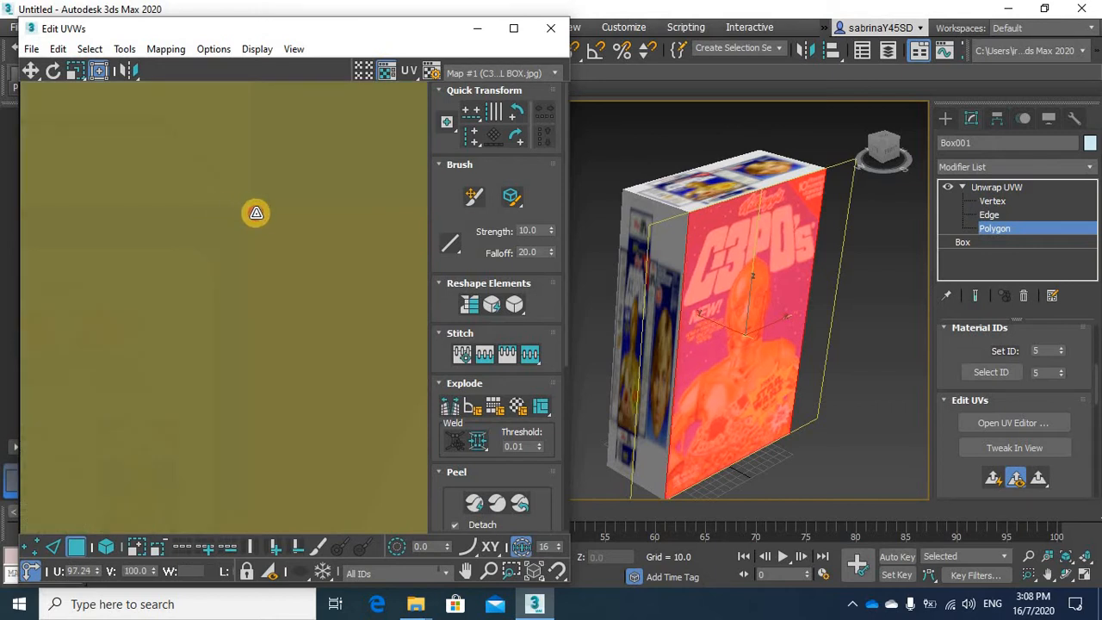
Fine-tune the lower corners of the front face's UVs to match the front panel's bottom edge
{"action": "middle_click_drag", "start_coordinate": [320, 201], "coordinate": [336, 364]}
{"action": "middle_click_drag", "start_coordinate": [328, 236], "coordinate": [248, 256]}
{"action": "scroll", "coordinate": [249, 266], "scroll_direction": "up", "scroll_amount": 6}
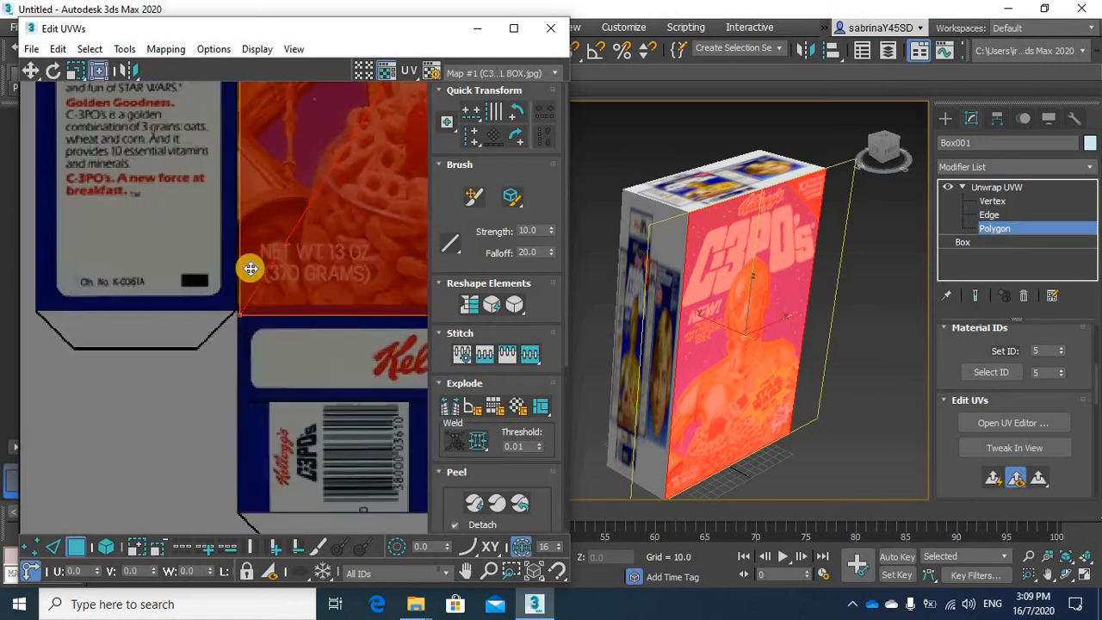
{"action": "left_click_drag", "start_coordinate": [226, 365], "coordinate": [225, 365]}
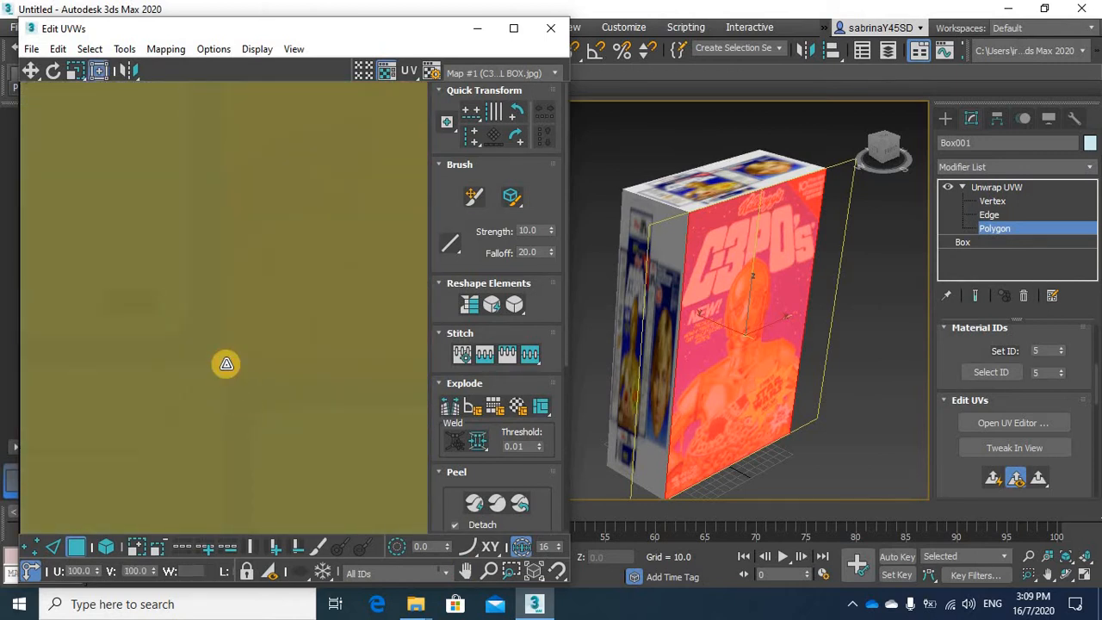
{"action": "middle_click_drag", "start_coordinate": [314, 354], "coordinate": [74, 357]}
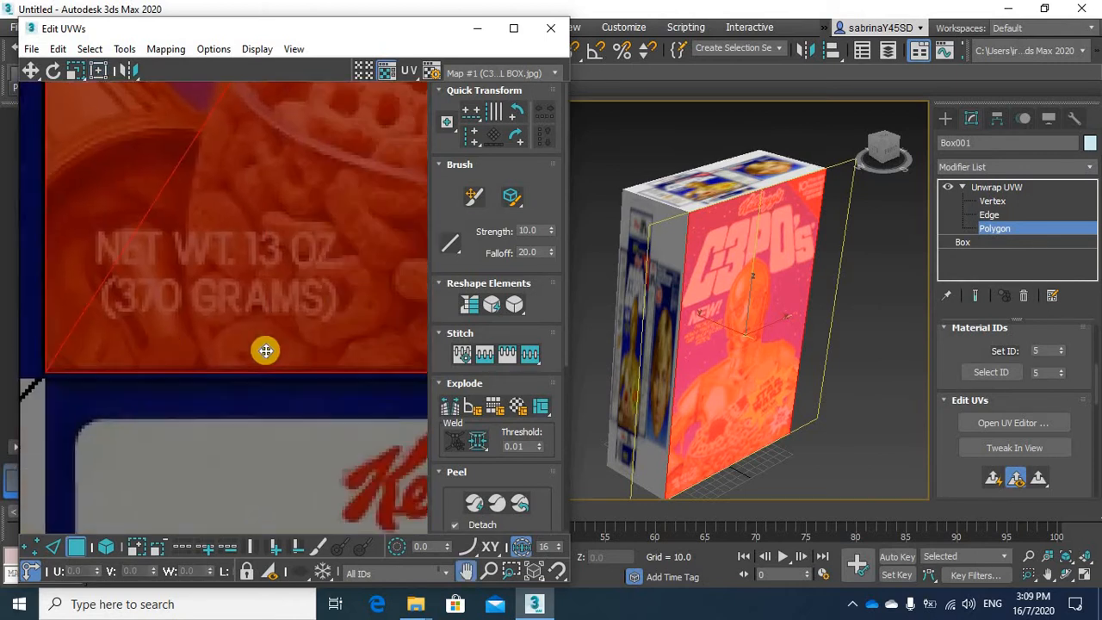
{"action": "middle_click_drag", "start_coordinate": [266, 349], "coordinate": [77, 367]}
{"action": "scroll", "coordinate": [273, 370], "scroll_direction": "down", "scroll_amount": 2}
{"action": "scroll", "coordinate": [273, 370], "scroll_direction": "down", "scroll_amount": 4}
{"action": "middle_click_drag", "start_coordinate": [336, 361], "coordinate": [221, 440]}
Select the opposite large face of the box and frame its UVs with the whole cereal box image in the UV editor
{"action": "left_click", "coordinate": [763, 342]}
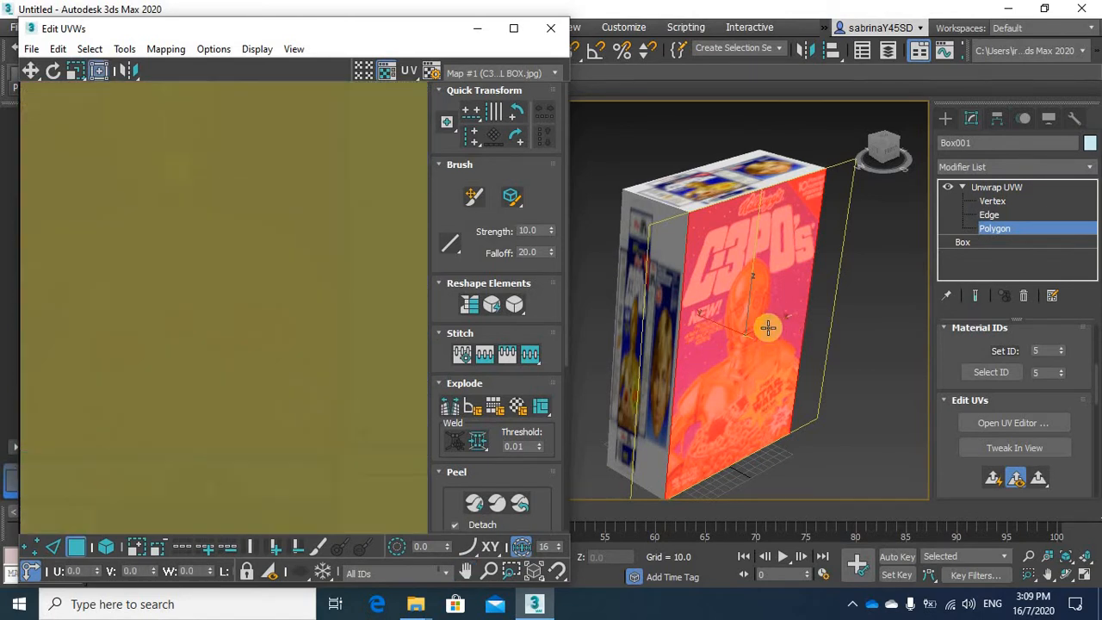
{"action": "middle_click_drag", "start_coordinate": [769, 320], "coordinate": [727, 252], "text": "alt"}
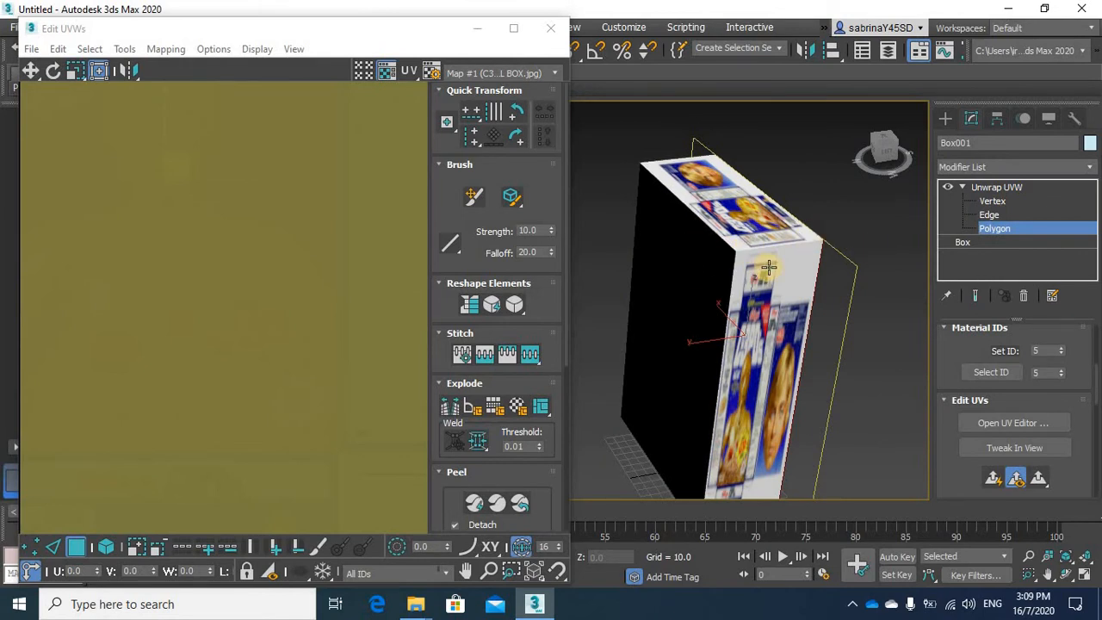
{"action": "middle_click_drag", "start_coordinate": [753, 322], "coordinate": [825, 336], "text": "alt"}
{"action": "left_click", "coordinate": [825, 336]}
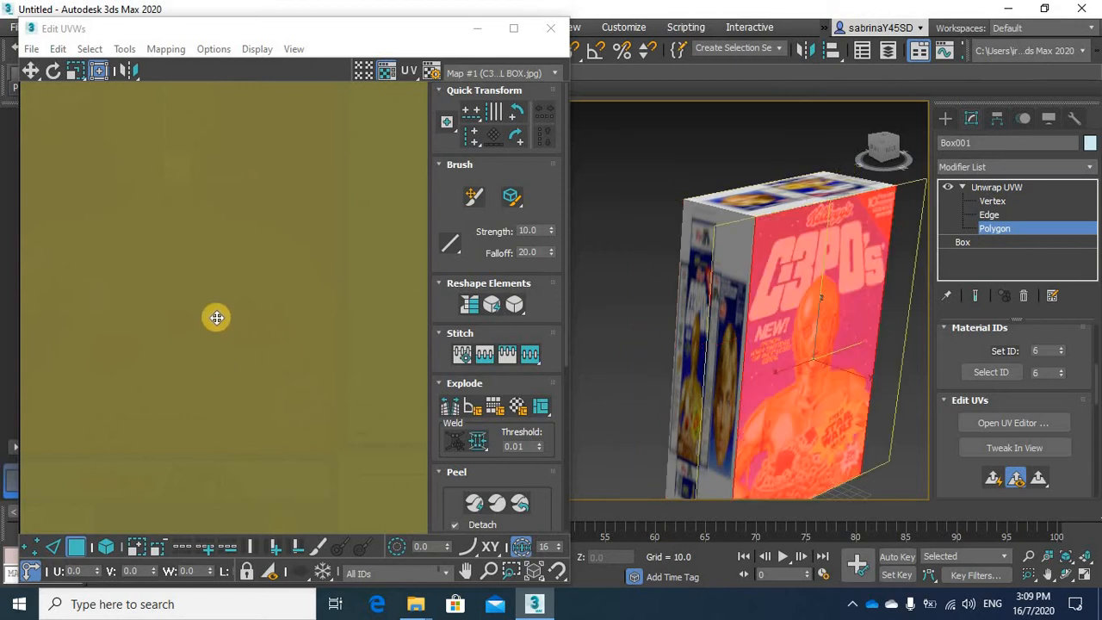
{"action": "scroll", "coordinate": [225, 314], "scroll_direction": "down", "scroll_amount": 5}
{"action": "scroll", "coordinate": [298, 290], "scroll_direction": "down", "scroll_amount": 4}
{"action": "middle_click_drag", "start_coordinate": [295, 292], "coordinate": [320, 260]}
{"action": "scroll", "coordinate": [301, 288], "scroll_direction": "up", "scroll_amount": 2}
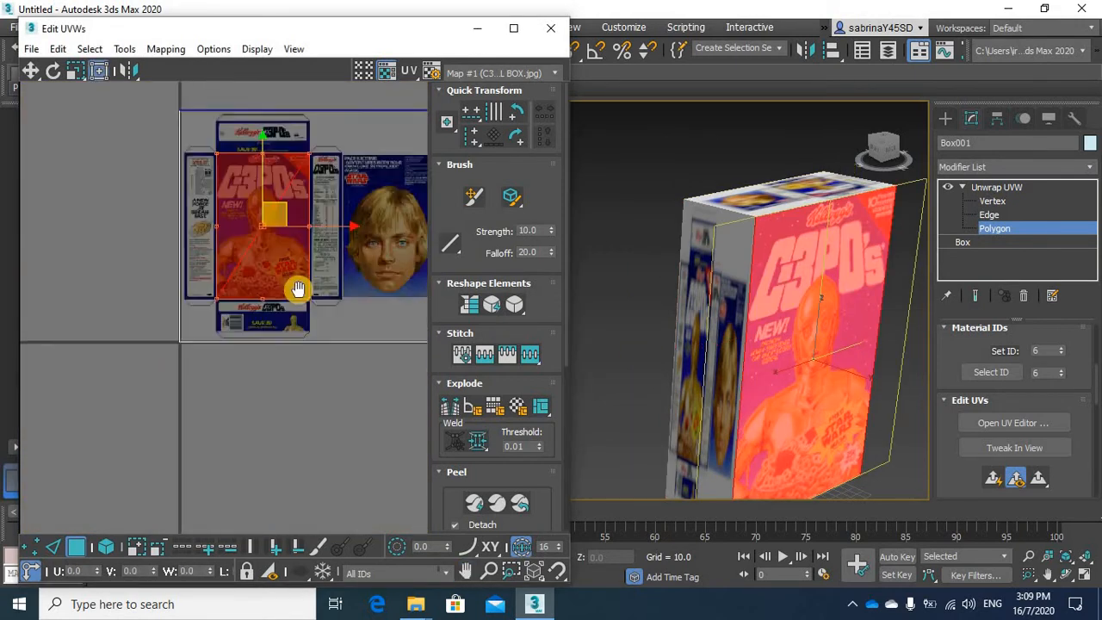
{"action": "middle_click_drag", "start_coordinate": [259, 293], "coordinate": [152, 340]}
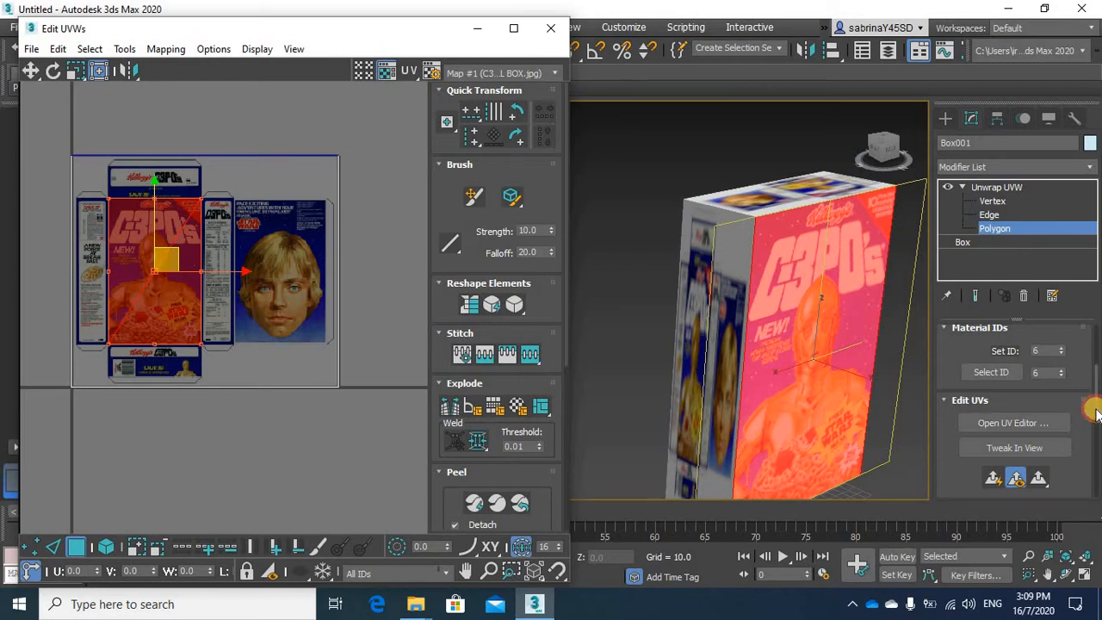
Apply a planar projection with Best Align to the selected back face, and return to editing its polygon
{"action": "scroll", "coordinate": [1089, 412], "scroll_direction": "down", "scroll_amount": 6}
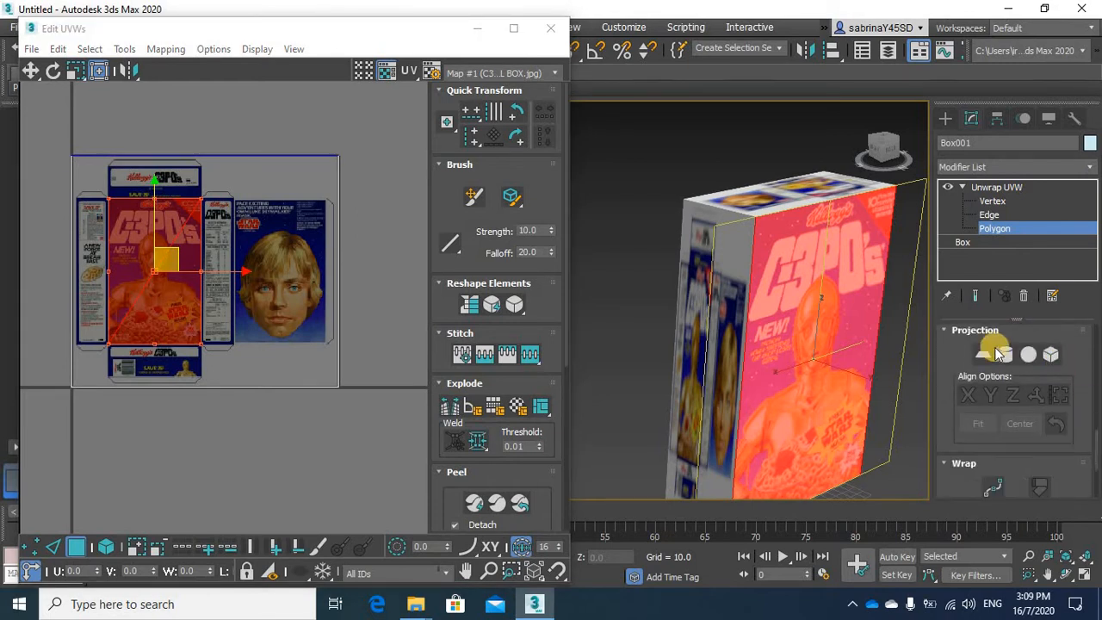
{"action": "left_click", "coordinate": [982, 353]}
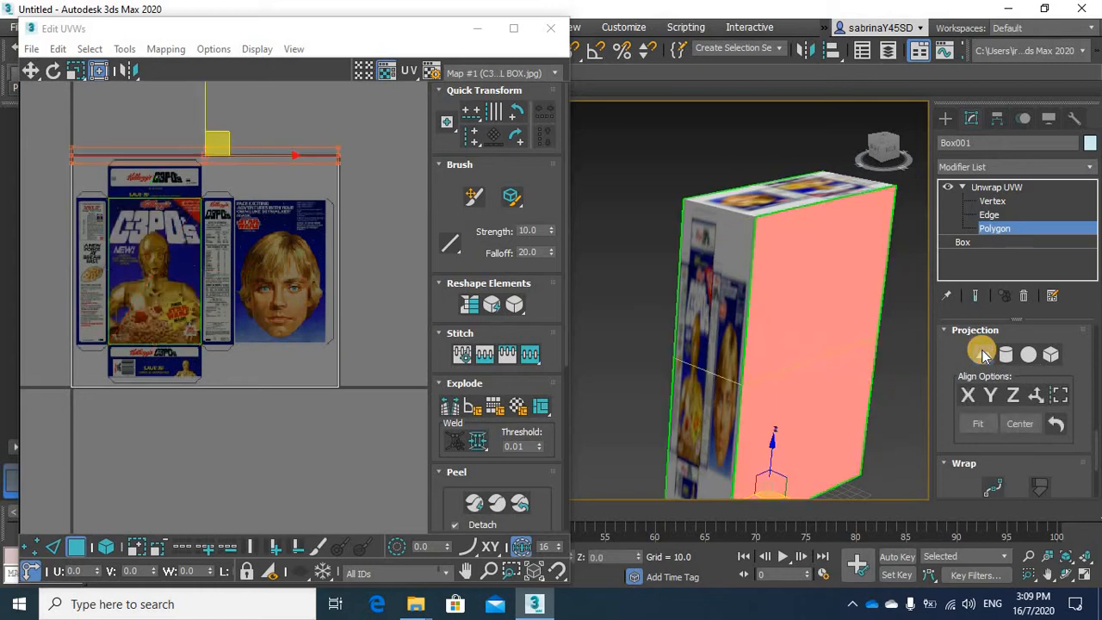
{"action": "left_click", "coordinate": [1038, 395]}
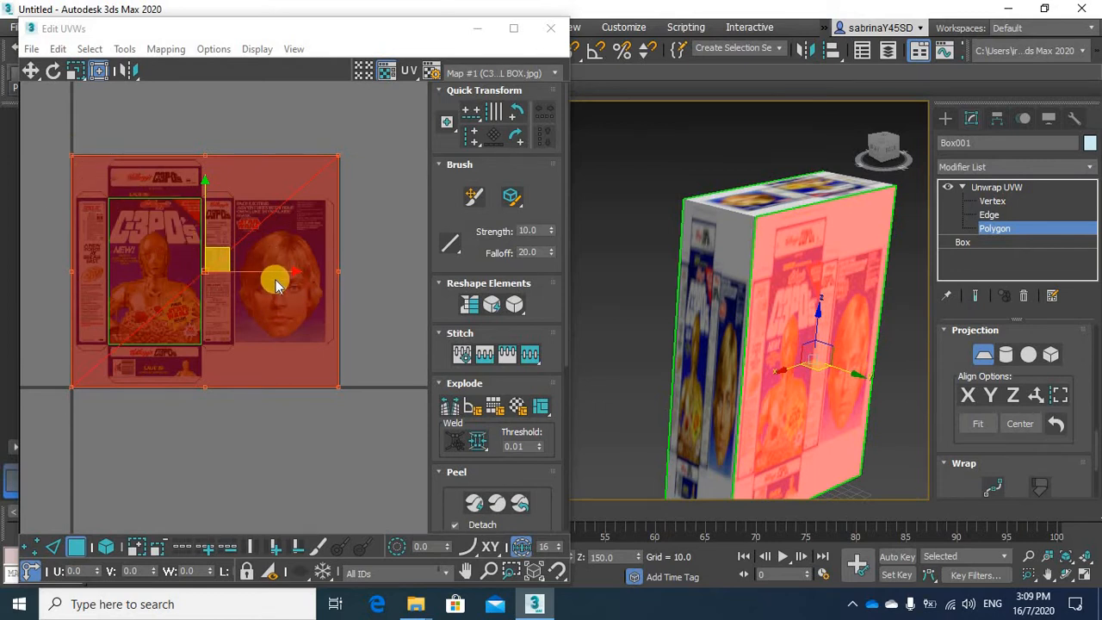
{"action": "left_click", "coordinate": [84, 166]}
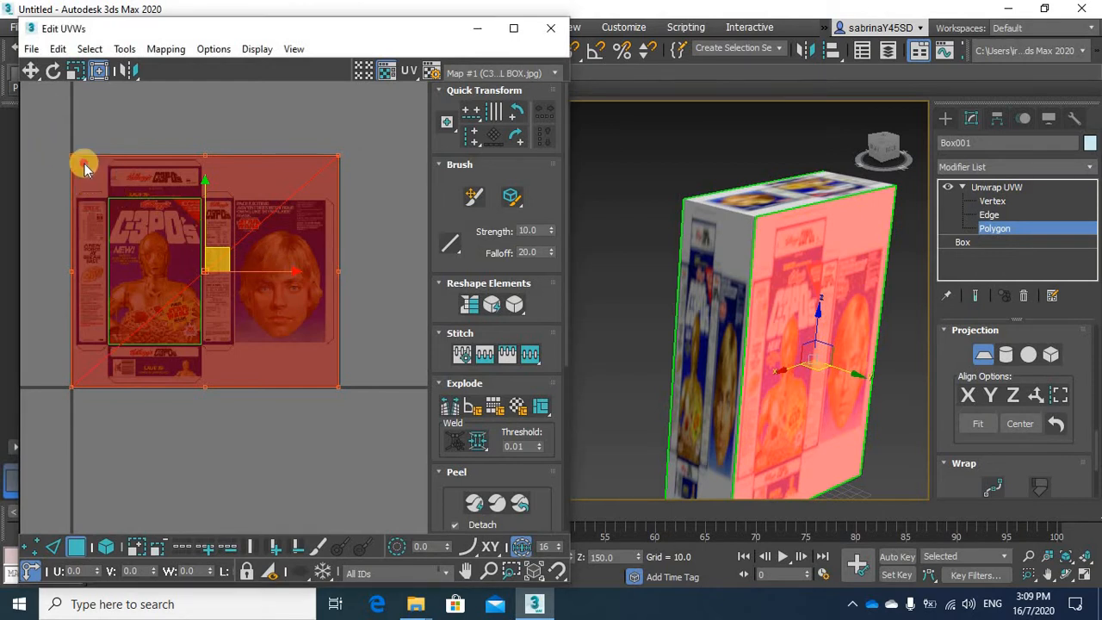
{"action": "left_click", "coordinate": [999, 228]}
{"action": "left_click", "coordinate": [999, 229]}
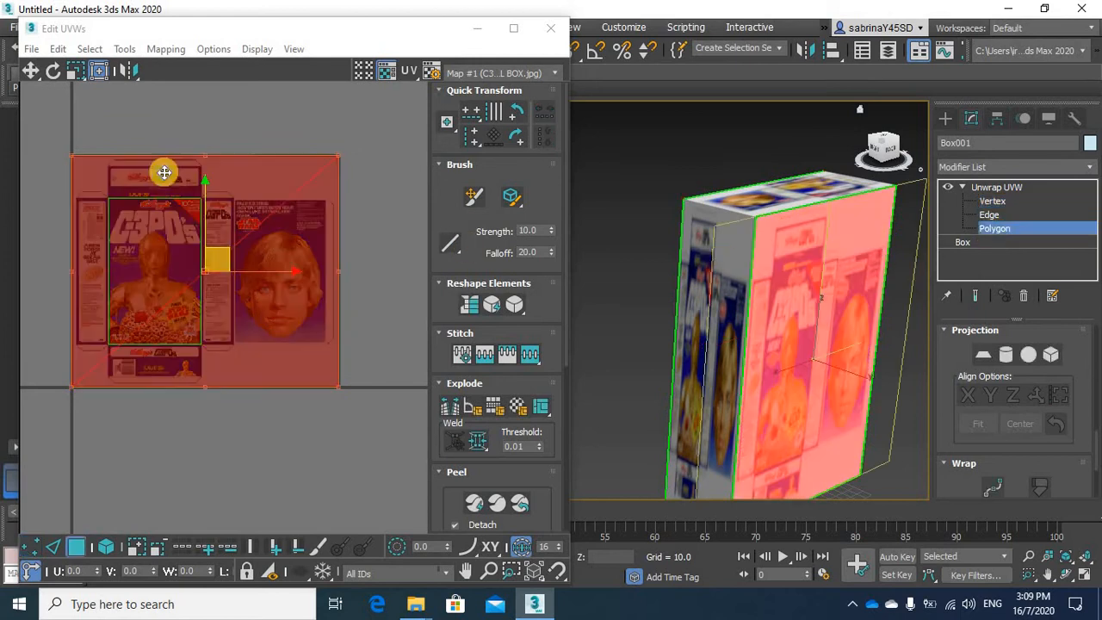
Scale the back face's UVs so their upper-left corner meets the upper-left corner of the Luke Skywalker panel
{"action": "left_click_drag", "start_coordinate": [72, 155], "coordinate": [236, 203]}
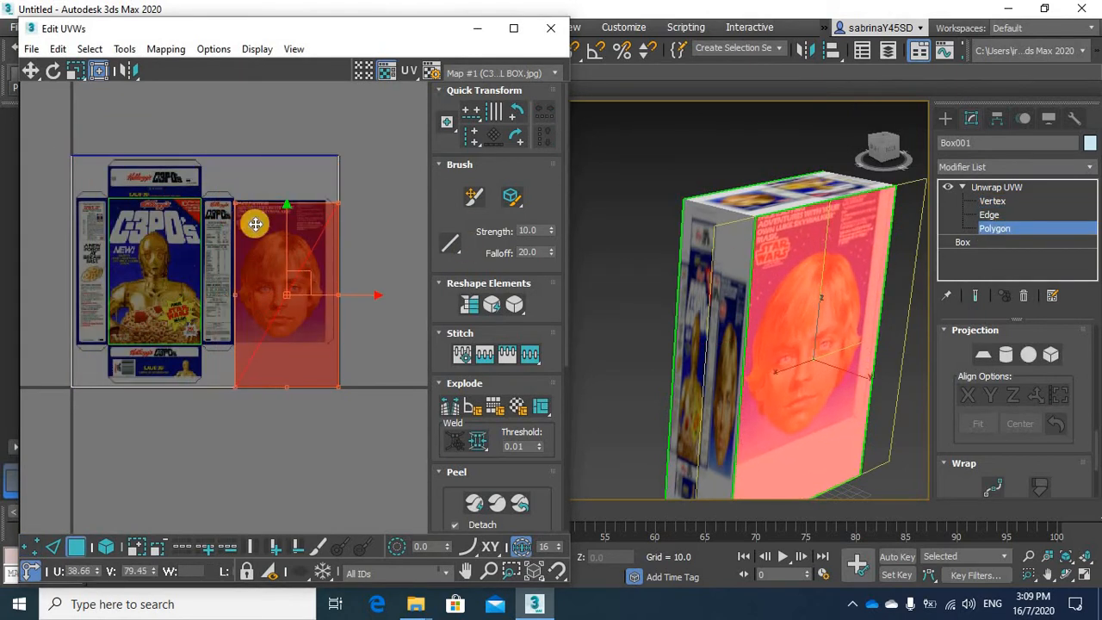
{"action": "scroll", "coordinate": [257, 222], "scroll_direction": "up", "scroll_amount": 10}
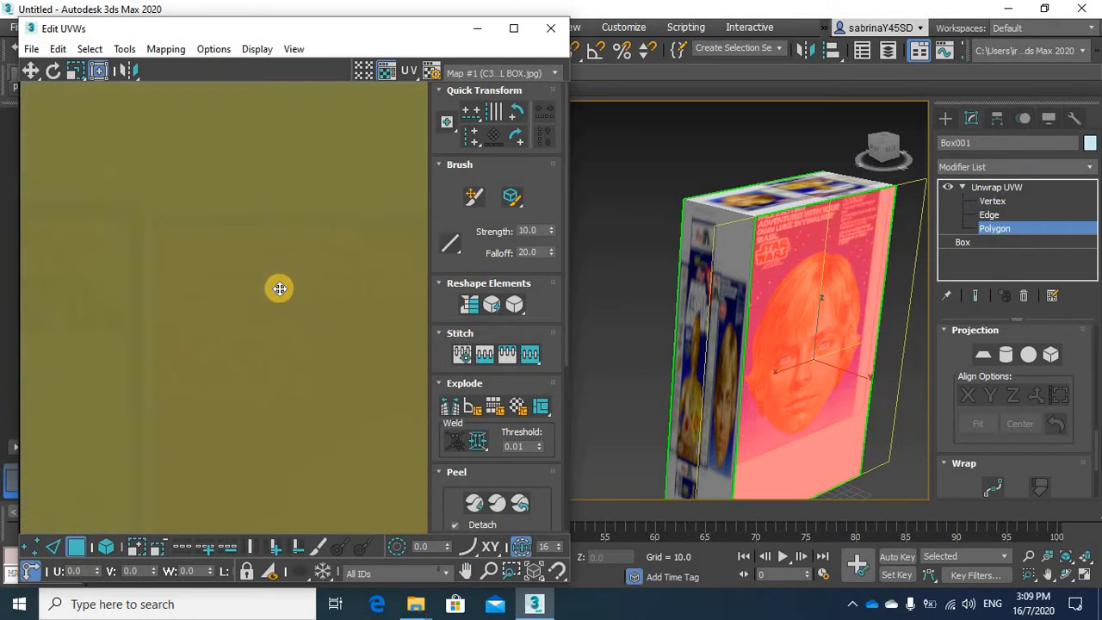
{"action": "scroll", "coordinate": [172, 257], "scroll_direction": "down", "scroll_amount": 5}
{"action": "scroll", "coordinate": [146, 247], "scroll_direction": "up", "scroll_amount": 5}
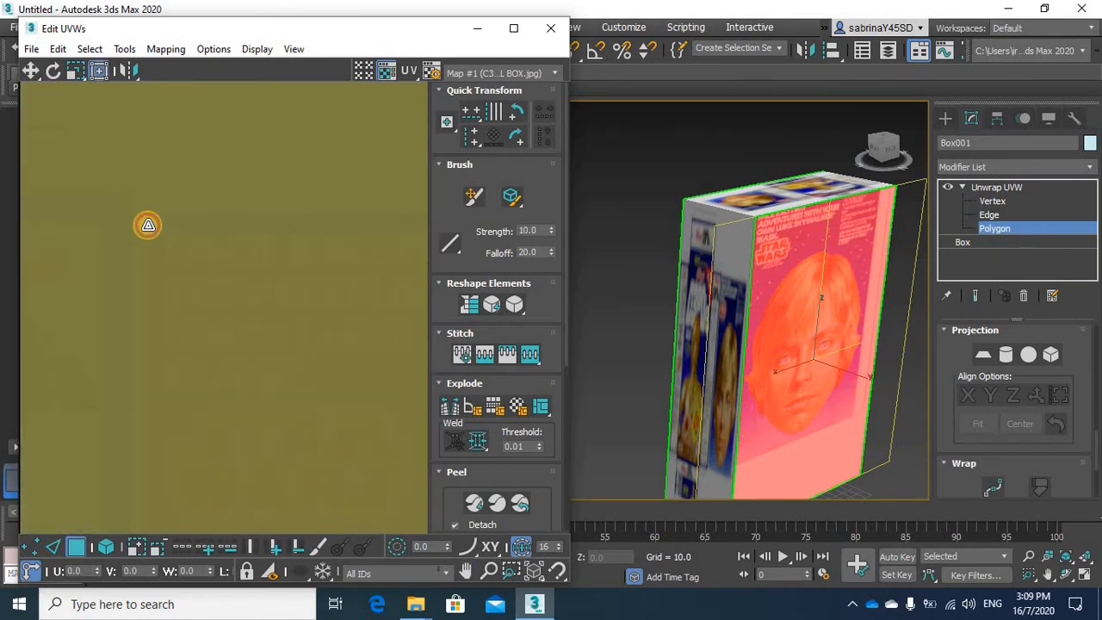
{"action": "left_click_drag", "start_coordinate": [148, 224], "coordinate": [148, 215]}
Move the upper-right corner of the back face's UVs to the upper-right corner of the Luke Skywalker panel
{"action": "middle_click_drag", "start_coordinate": [402, 263], "coordinate": [130, 271]}
{"action": "middle_click_drag", "start_coordinate": [254, 271], "coordinate": [66, 272]}
{"action": "middle_click_drag", "start_coordinate": [415, 268], "coordinate": [247, 270]}
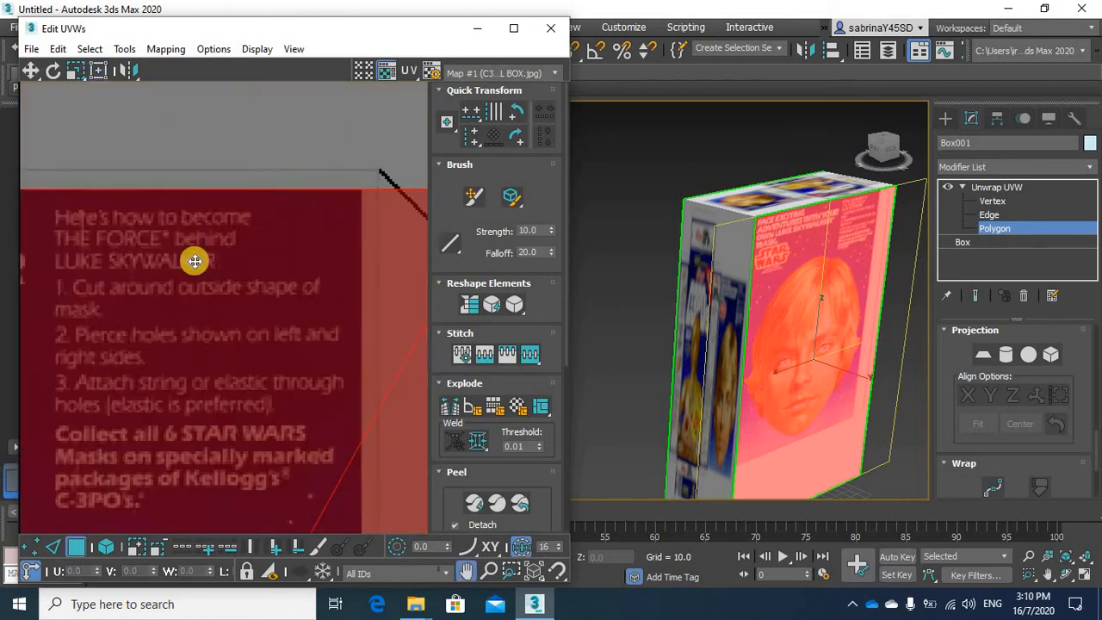
{"action": "middle_click_drag", "start_coordinate": [344, 257], "coordinate": [146, 265]}
{"action": "left_click_drag", "start_coordinate": [297, 201], "coordinate": [160, 201]}
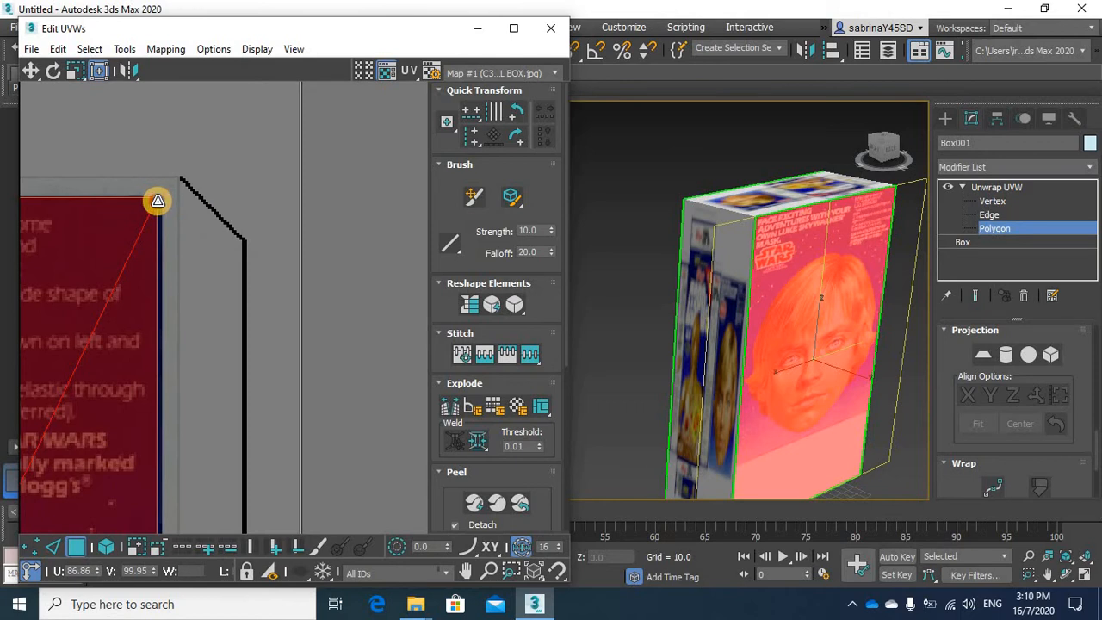
{"action": "left_click_drag", "start_coordinate": [161, 207], "coordinate": [161, 203]}
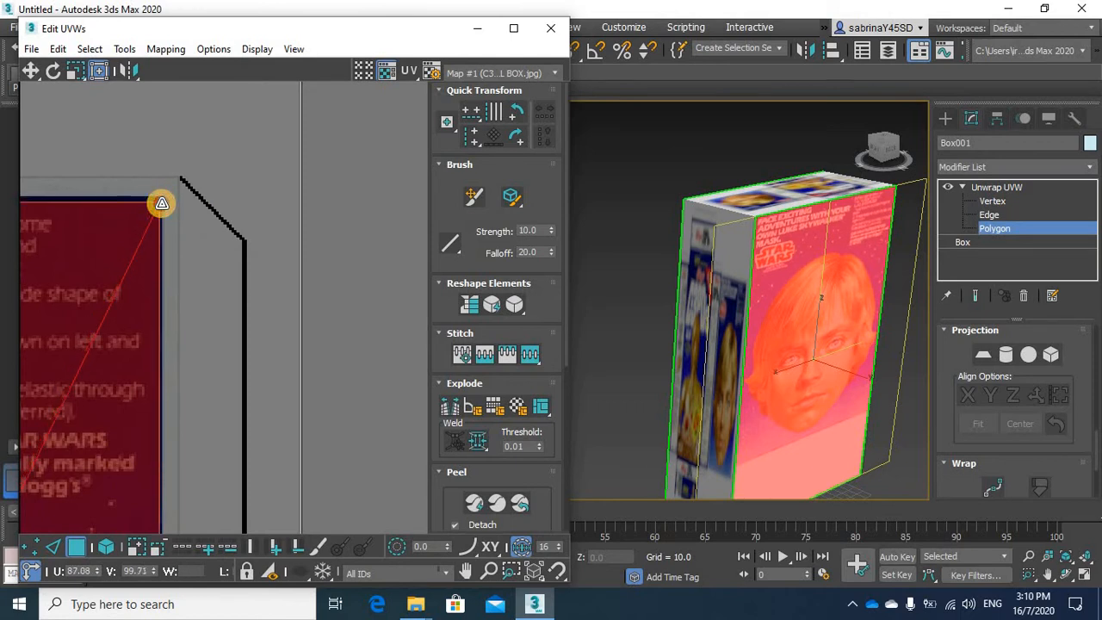
Raise the lower corners of the back face's UVs to the bottom edge of the Luke Skywalker panel
{"action": "middle_click_drag", "start_coordinate": [64, 276], "coordinate": [217, 105]}
{"action": "middle_click_drag", "start_coordinate": [221, 457], "coordinate": [229, 176]}
{"action": "middle_click_drag", "start_coordinate": [282, 405], "coordinate": [307, 224]}
{"action": "middle_click_drag", "start_coordinate": [352, 448], "coordinate": [375, 206]}
{"action": "middle_click_drag", "start_coordinate": [327, 465], "coordinate": [329, 232]}
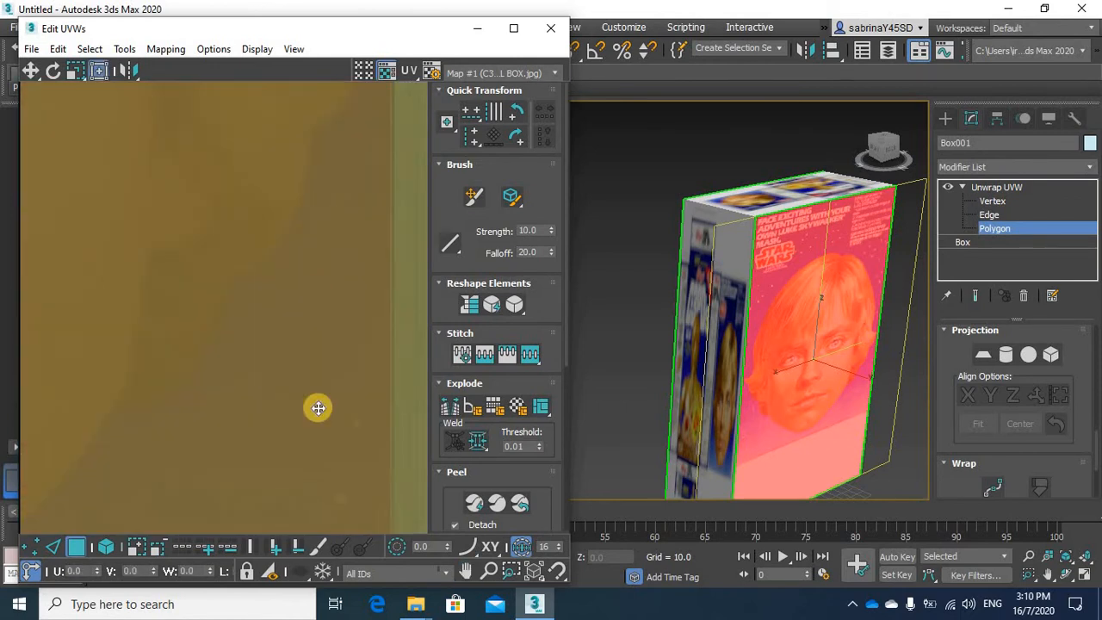
{"action": "middle_click_drag", "start_coordinate": [306, 431], "coordinate": [302, 121]}
{"action": "middle_click_drag", "start_coordinate": [329, 509], "coordinate": [335, 303]}
{"action": "scroll", "coordinate": [347, 356], "scroll_direction": "down", "scroll_amount": 8}
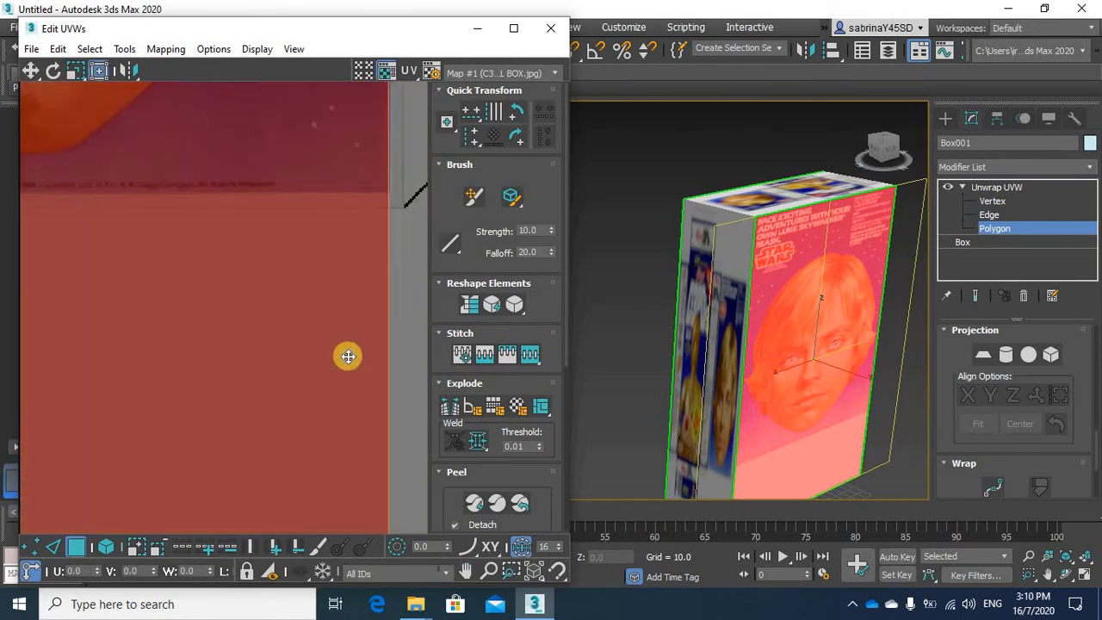
{"action": "middle_click_drag", "start_coordinate": [299, 397], "coordinate": [274, 327]}
{"action": "scroll", "coordinate": [310, 355], "scroll_direction": "up", "scroll_amount": 4}
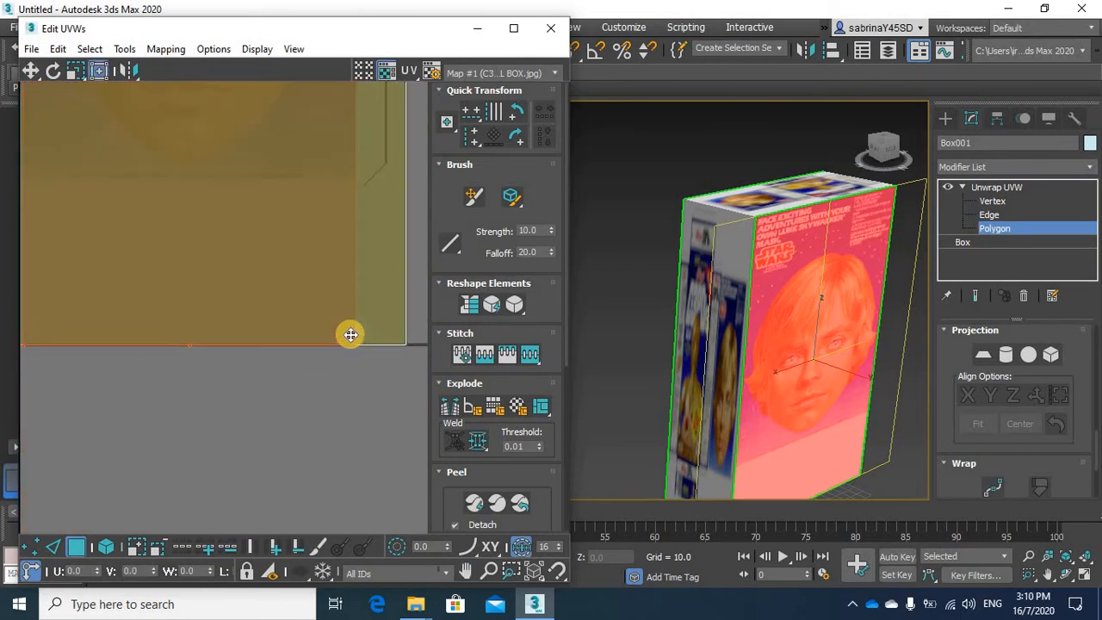
{"action": "left_click_drag", "start_coordinate": [350, 334], "coordinate": [336, 179]}
{"action": "middle_click_drag", "start_coordinate": [312, 378], "coordinate": [318, 391]}
{"action": "middle_click_drag", "start_coordinate": [261, 173], "coordinate": [241, 371]}
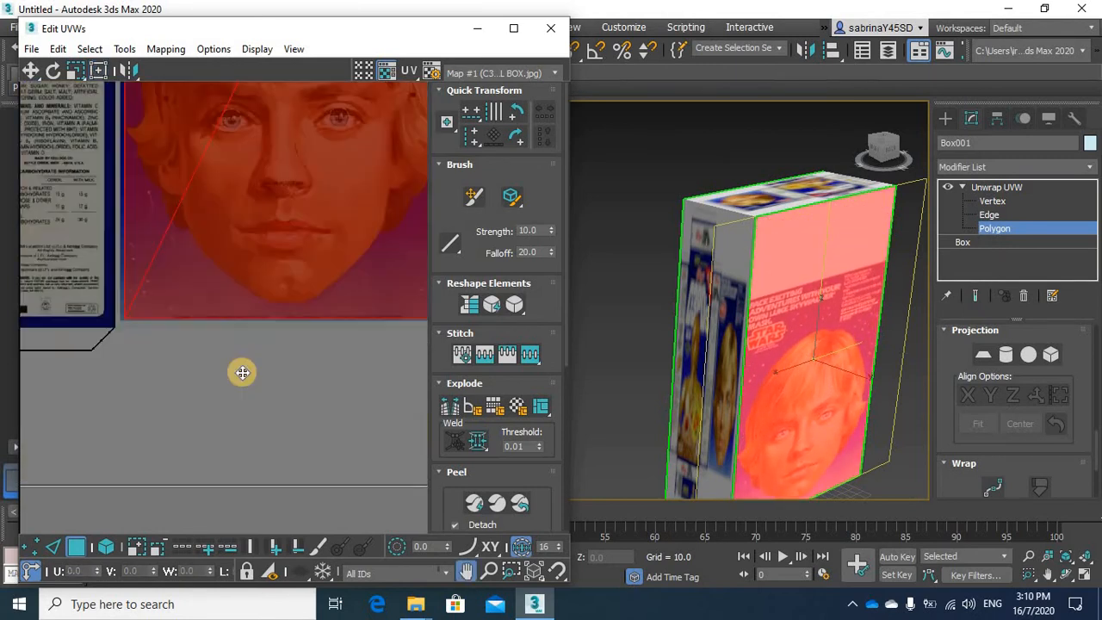
Pull the top of the back face's UVs down to the Luke Skywalker panel's top edge and fine-tune both upper corners
{"action": "middle_click_drag", "start_coordinate": [353, 220], "coordinate": [342, 379]}
{"action": "middle_click_drag", "start_coordinate": [280, 211], "coordinate": [259, 336]}
{"action": "scroll", "coordinate": [260, 323], "scroll_direction": "down", "scroll_amount": 3}
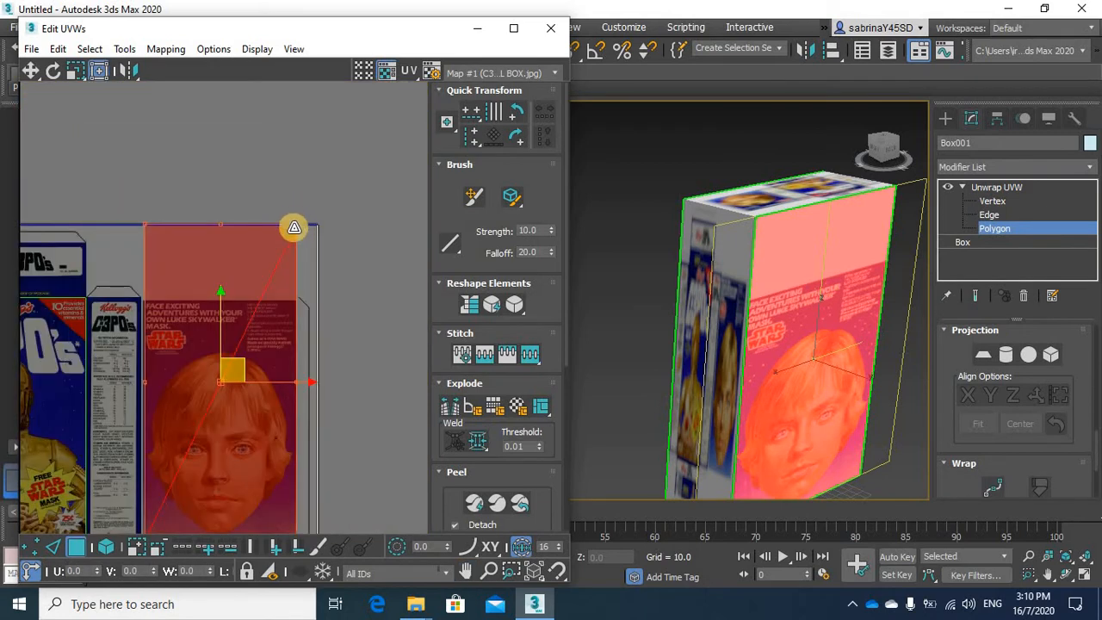
{"action": "left_click_drag", "start_coordinate": [294, 227], "coordinate": [294, 299]}
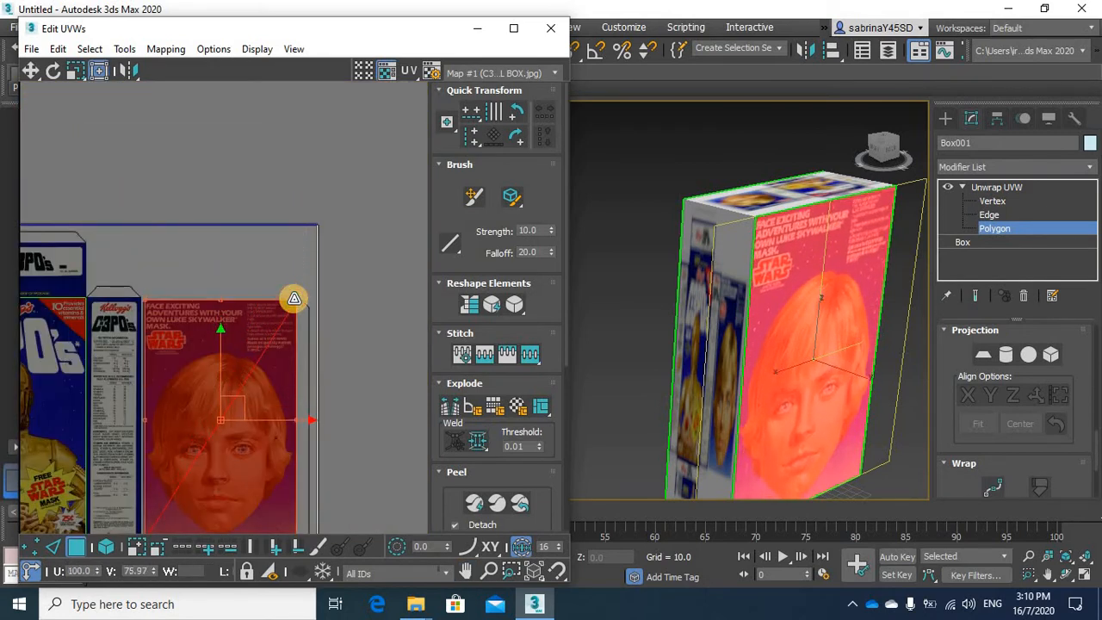
{"action": "scroll", "coordinate": [292, 327], "scroll_direction": "up", "scroll_amount": 4}
{"action": "left_click_drag", "start_coordinate": [305, 243], "coordinate": [307, 228]}
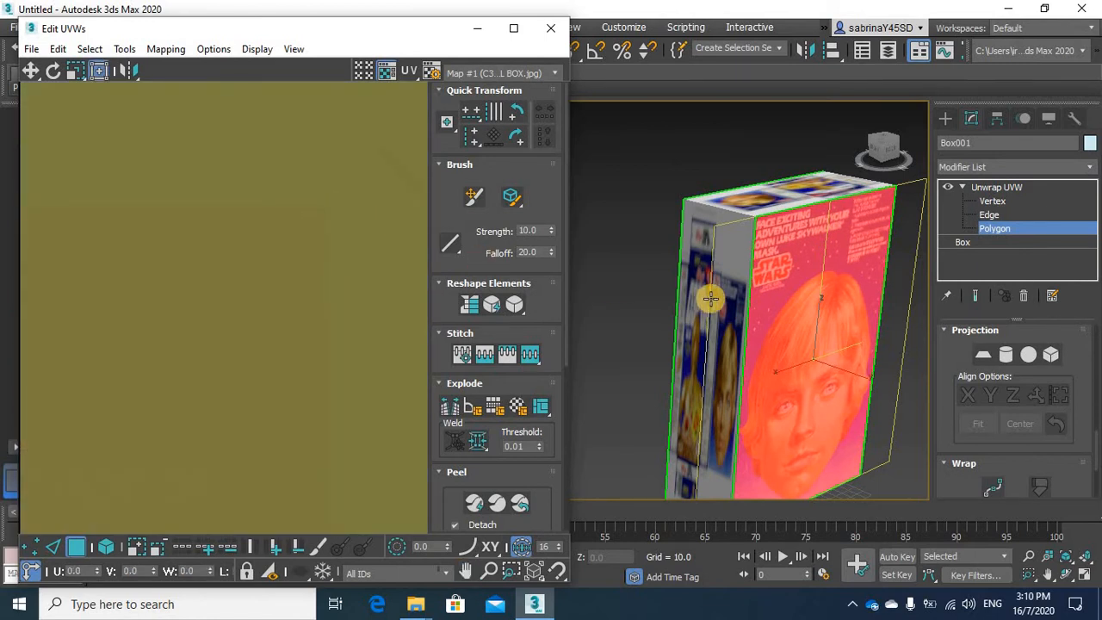
{"action": "middle_click_drag", "start_coordinate": [315, 272], "coordinate": [349, 274]}
{"action": "middle_click_drag", "start_coordinate": [223, 301], "coordinate": [333, 307]}
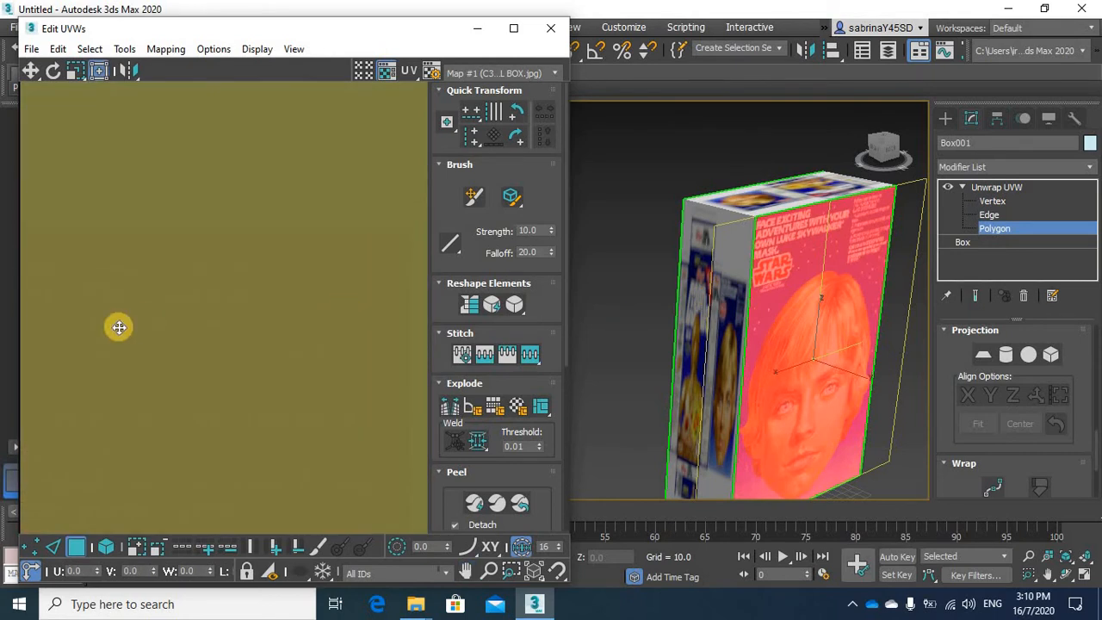
{"action": "middle_click_drag", "start_coordinate": [115, 339], "coordinate": [252, 334]}
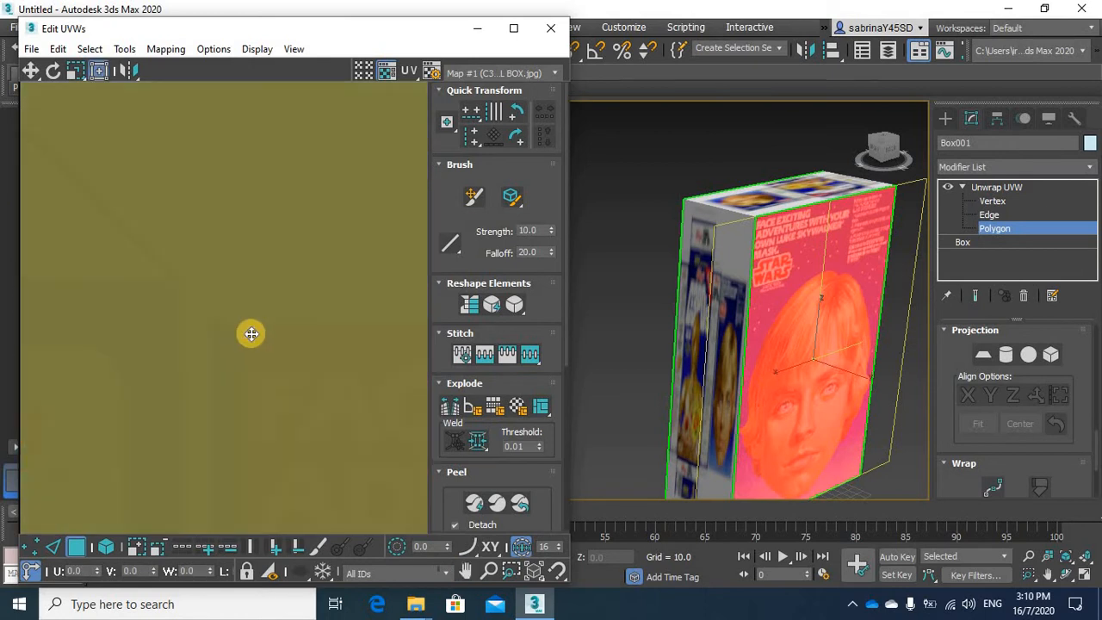
{"action": "left_click_drag", "start_coordinate": [236, 327], "coordinate": [223, 331]}
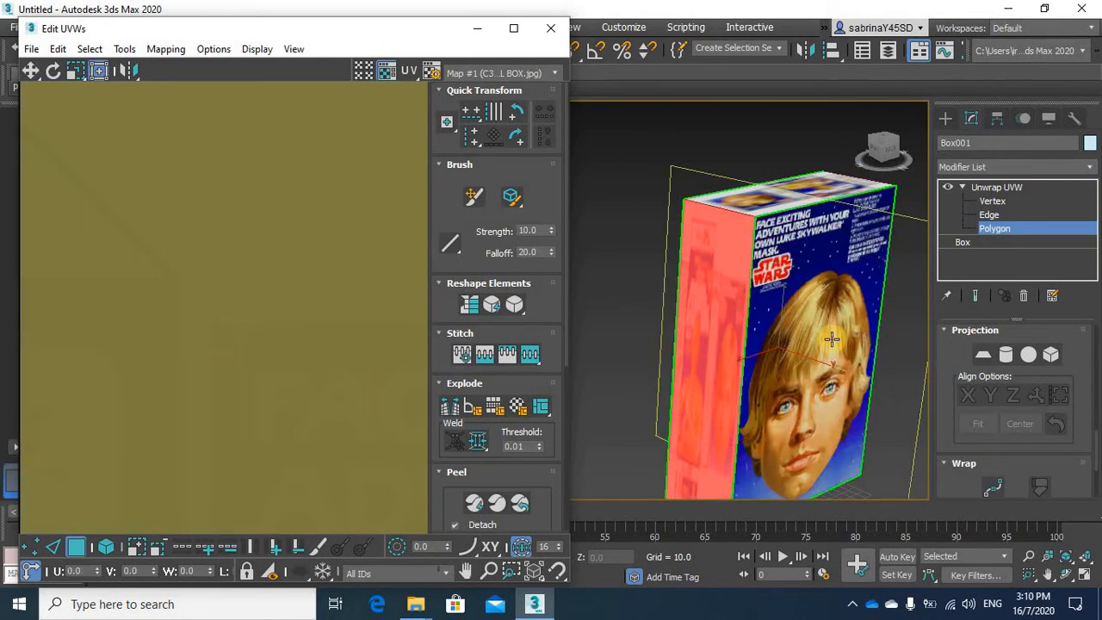
Turn the box in the viewport and select the narrow side face adjoining the Luke Skywalker face
{"action": "left_click", "coordinate": [359, 372]}
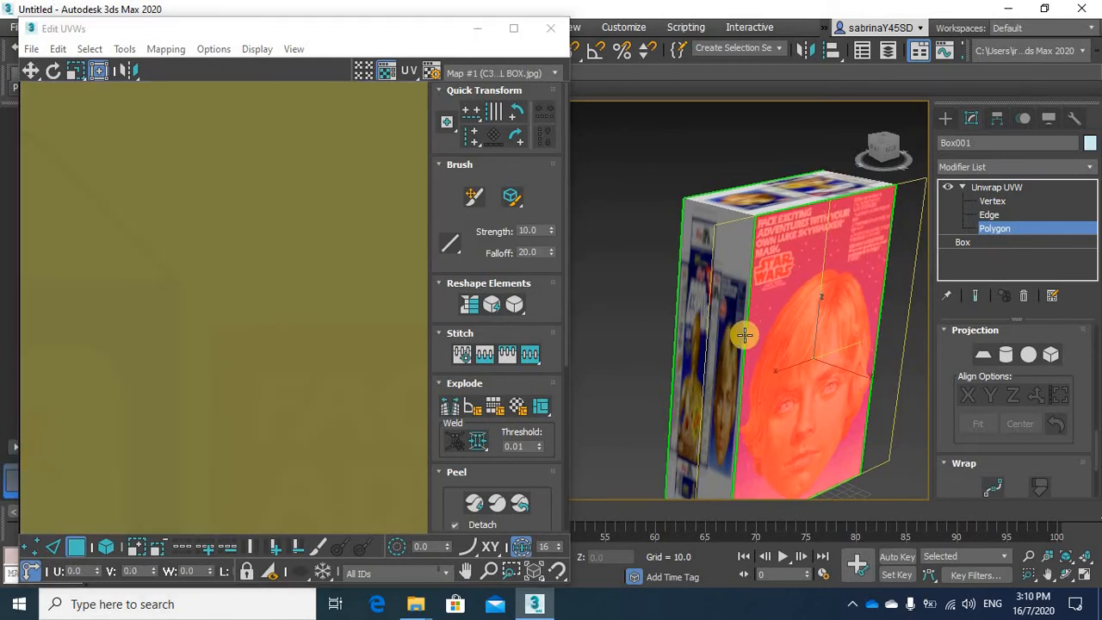
{"action": "scroll", "coordinate": [747, 336], "scroll_direction": "down", "scroll_amount": 5}
{"action": "middle_click_drag", "start_coordinate": [800, 337], "coordinate": [746, 339], "text": "alt"}
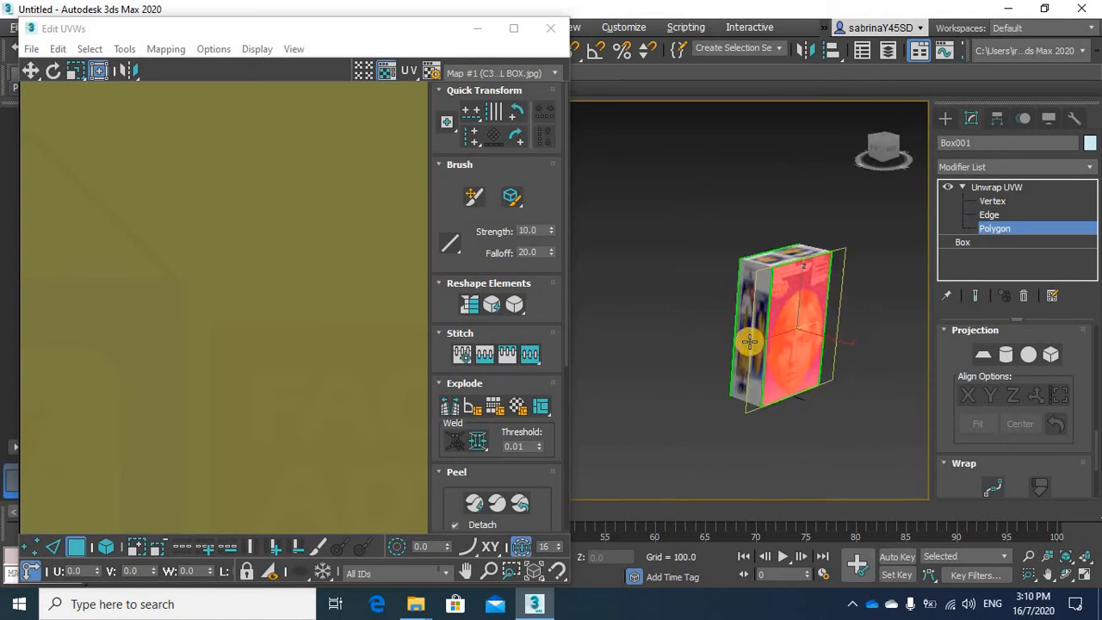
{"action": "scroll", "coordinate": [774, 302], "scroll_direction": "up", "scroll_amount": 5}
{"action": "left_click", "coordinate": [768, 302]}
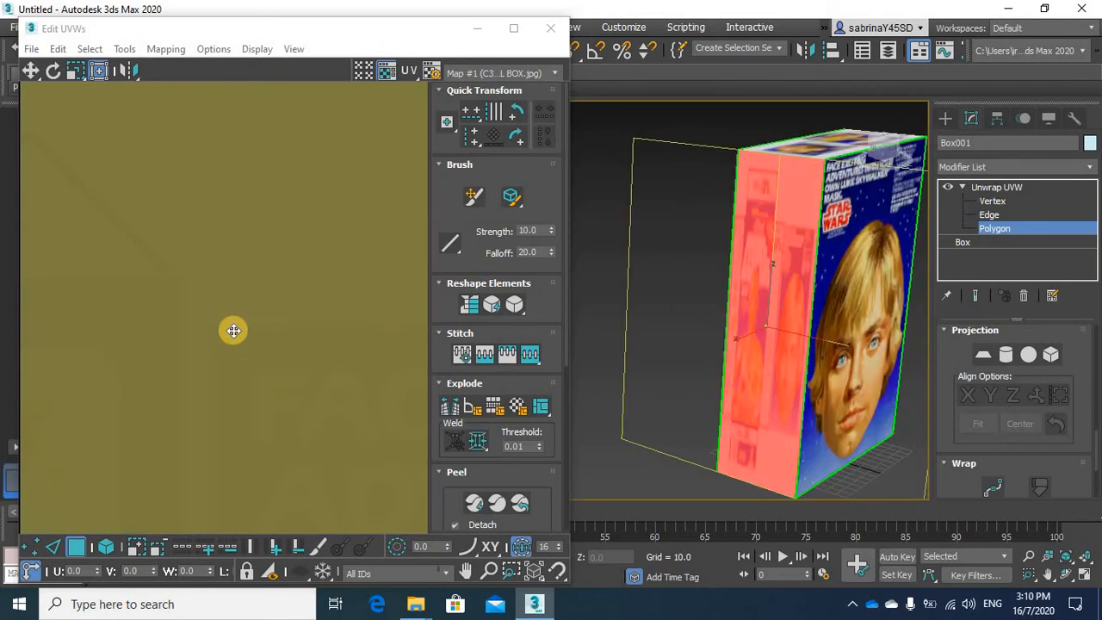
Scale the side face's UVs to the width and top edge of the "A New Force at Breakfast" panel
{"action": "scroll", "coordinate": [234, 330], "scroll_direction": "down", "scroll_amount": 12}
{"action": "middle_click_drag", "start_coordinate": [212, 404], "coordinate": [296, 308]}
{"action": "scroll", "coordinate": [296, 308], "scroll_direction": "up", "scroll_amount": 5}
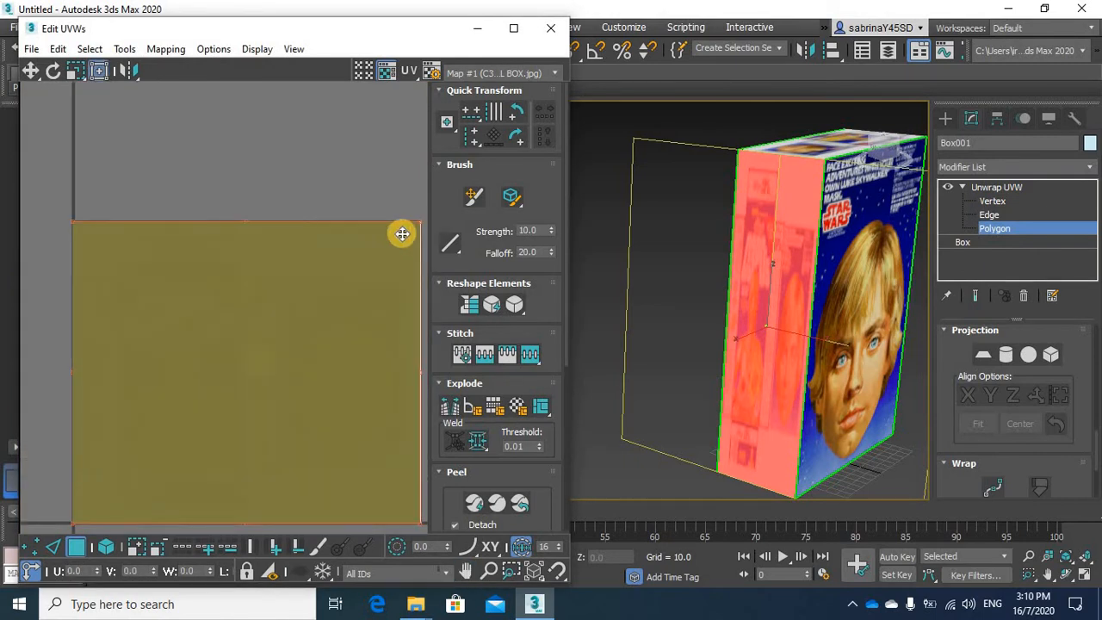
{"action": "left_click_drag", "start_coordinate": [239, 261], "coordinate": [120, 278]}
{"action": "middle_click_drag", "start_coordinate": [295, 308], "coordinate": [349, 290]}
{"action": "scroll", "coordinate": [348, 288], "scroll_direction": "up", "scroll_amount": 6}
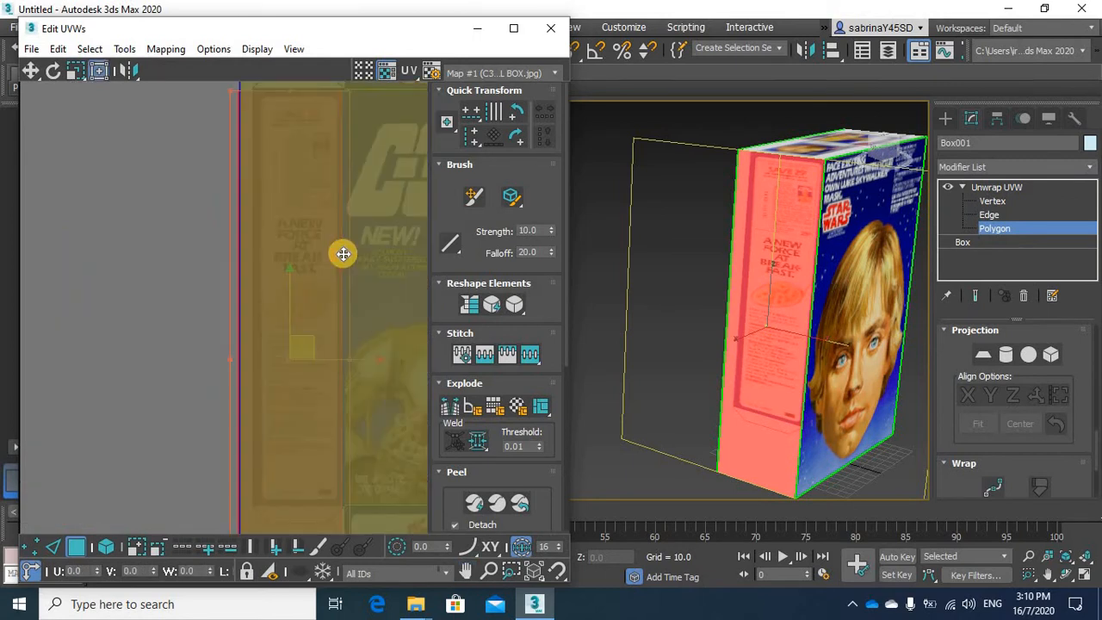
{"action": "middle_click_drag", "start_coordinate": [337, 211], "coordinate": [324, 426]}
{"action": "middle_click_drag", "start_coordinate": [230, 267], "coordinate": [229, 275]}
{"action": "left_click_drag", "start_coordinate": [188, 259], "coordinate": [208, 258]}
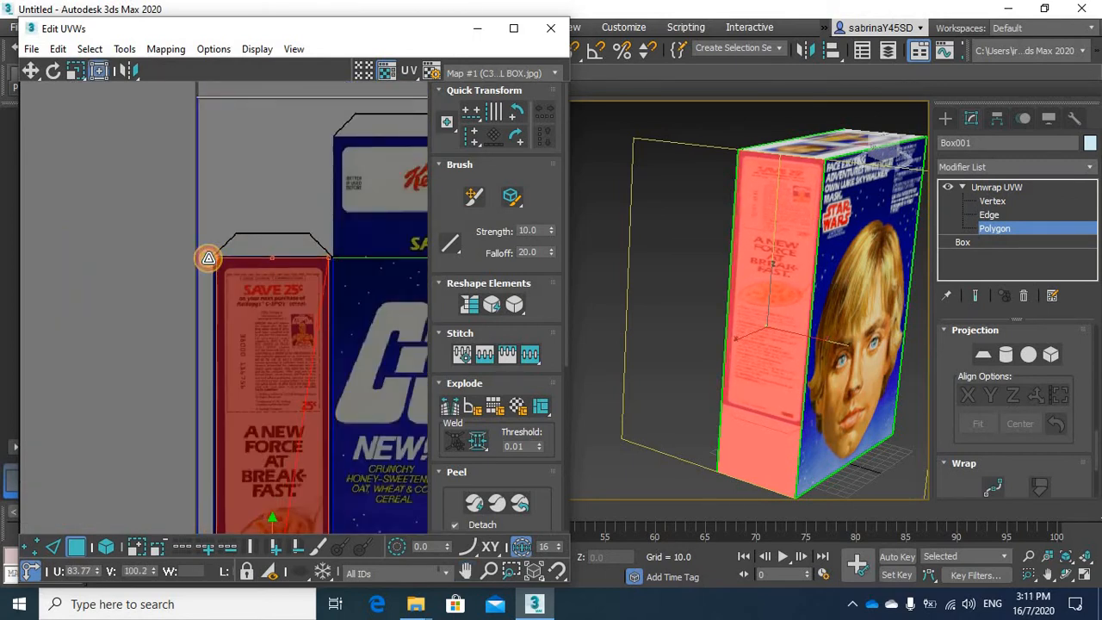
Raise the bottom of the side face's UVs to the lower edge of the "A New Force at Breakfast" panel
{"action": "middle_click_drag", "start_coordinate": [308, 363], "coordinate": [315, 178]}
{"action": "middle_click_drag", "start_coordinate": [301, 444], "coordinate": [267, 155]}
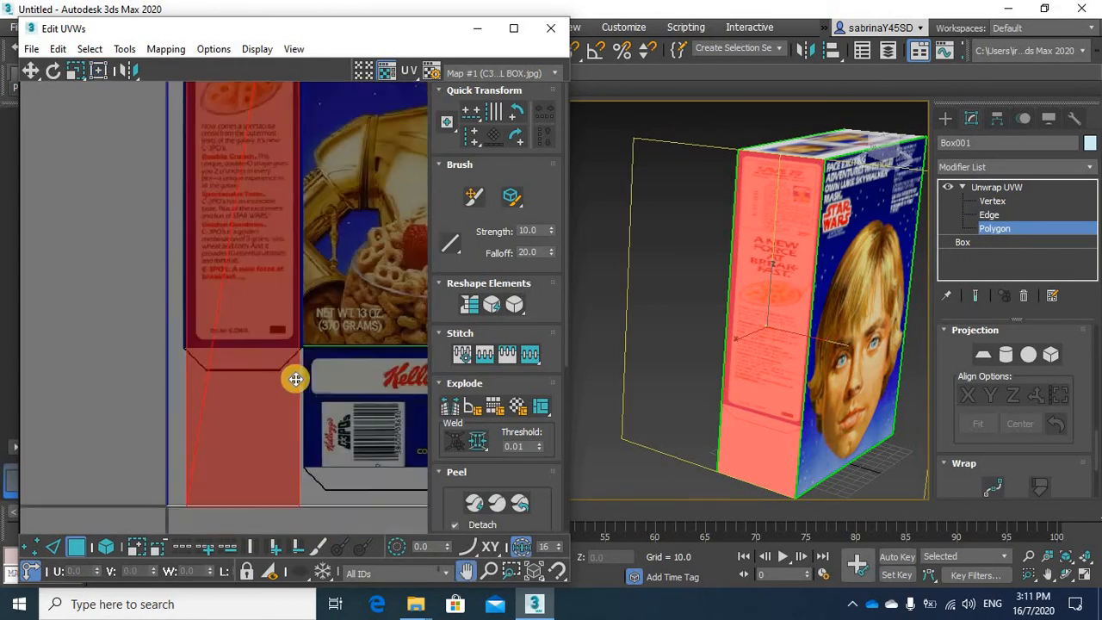
{"action": "middle_click_drag", "start_coordinate": [295, 379], "coordinate": [287, 286]}
{"action": "left_click_drag", "start_coordinate": [298, 324], "coordinate": [301, 255]}
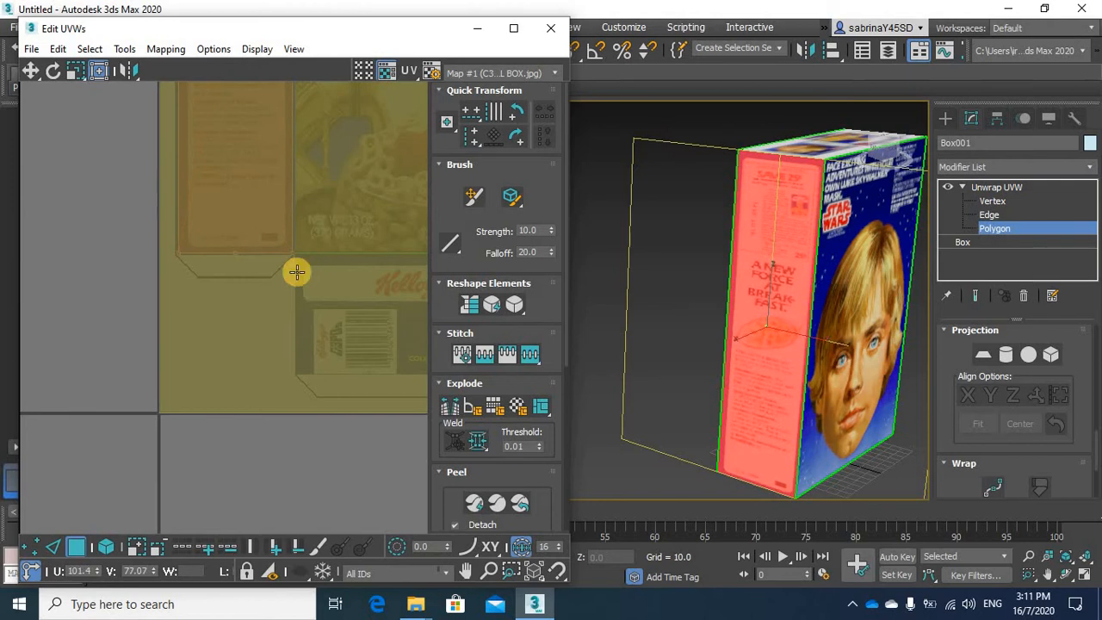
Select the opposite narrow side face, apply a planar projection with Best Align, and return to polygon editing
{"action": "middle_click_drag", "start_coordinate": [715, 345], "coordinate": [686, 144], "text": "alt"}
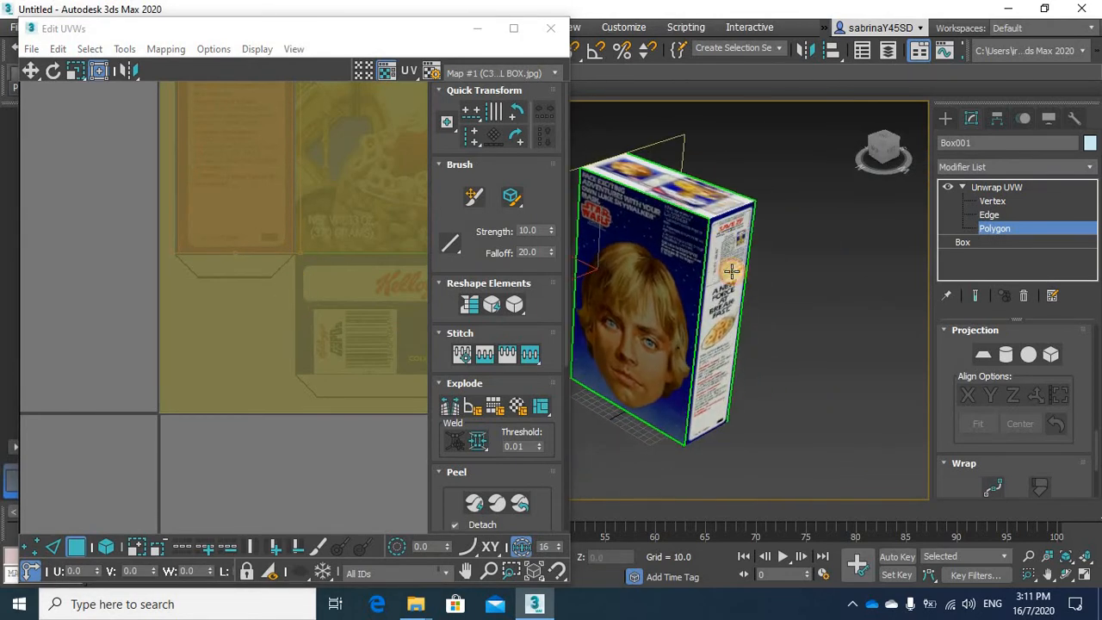
{"action": "left_click", "coordinate": [732, 270]}
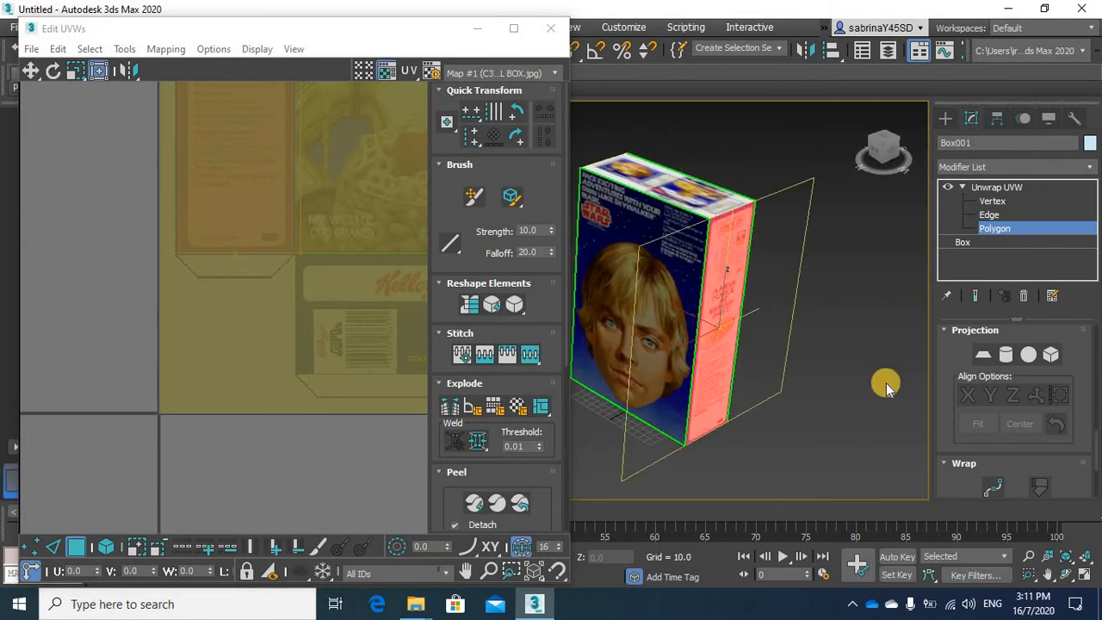
{"action": "left_click", "coordinate": [1037, 396]}
{"action": "left_click", "coordinate": [1002, 397]}
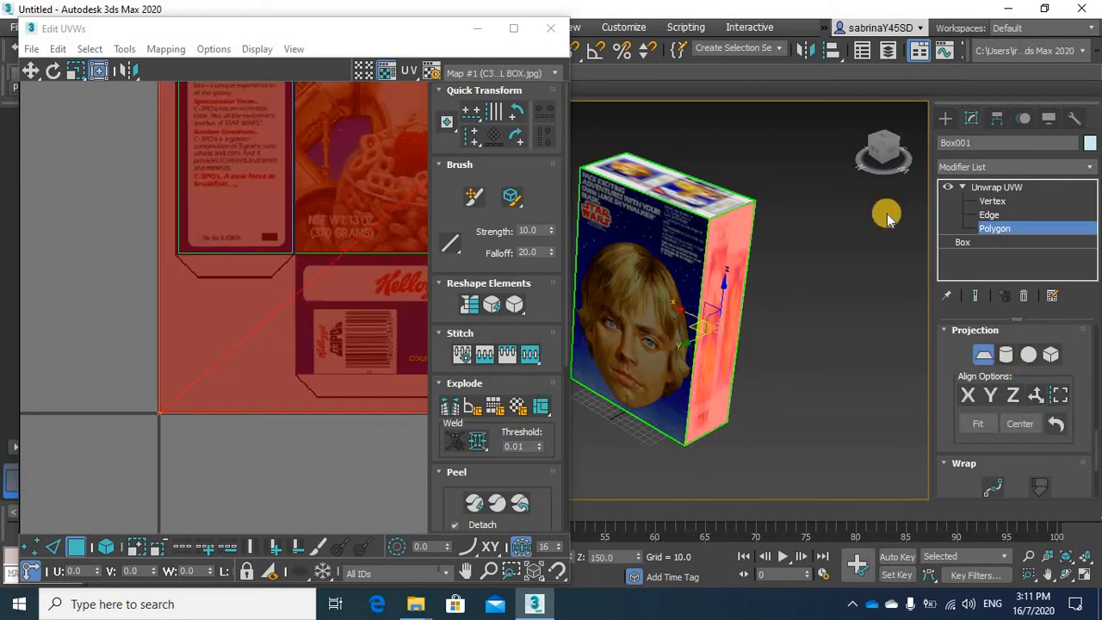
{"action": "left_click", "coordinate": [995, 202]}
{"action": "left_click", "coordinate": [995, 229]}
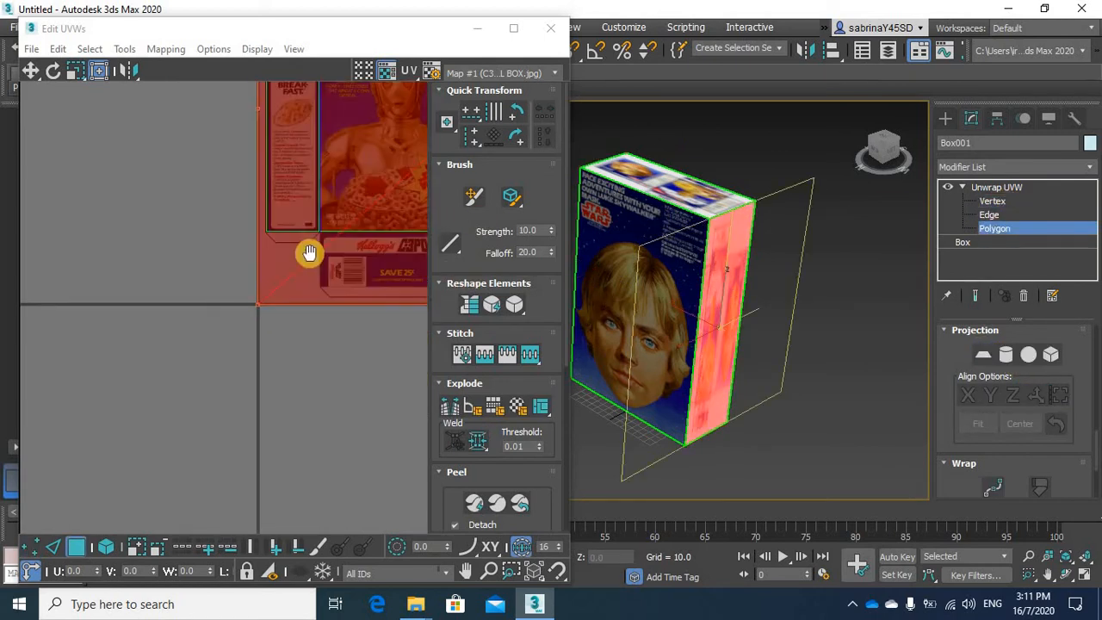
Scale the opposite side face's UVs to the width and top edge of the "Nutrition Information" panel
{"action": "middle_click_drag", "start_coordinate": [210, 238], "coordinate": [126, 303]}
{"action": "scroll", "coordinate": [126, 303], "scroll_direction": "down", "scroll_amount": 3}
{"action": "middle_click_drag", "start_coordinate": [302, 306], "coordinate": [192, 357]}
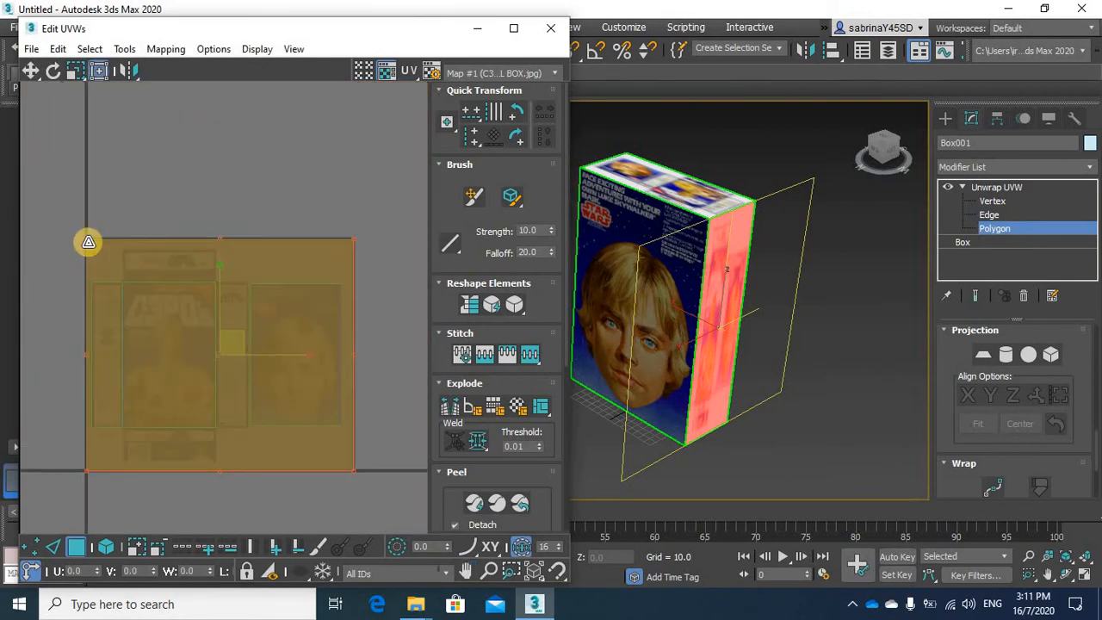
{"action": "left_click_drag", "start_coordinate": [88, 242], "coordinate": [249, 288]}
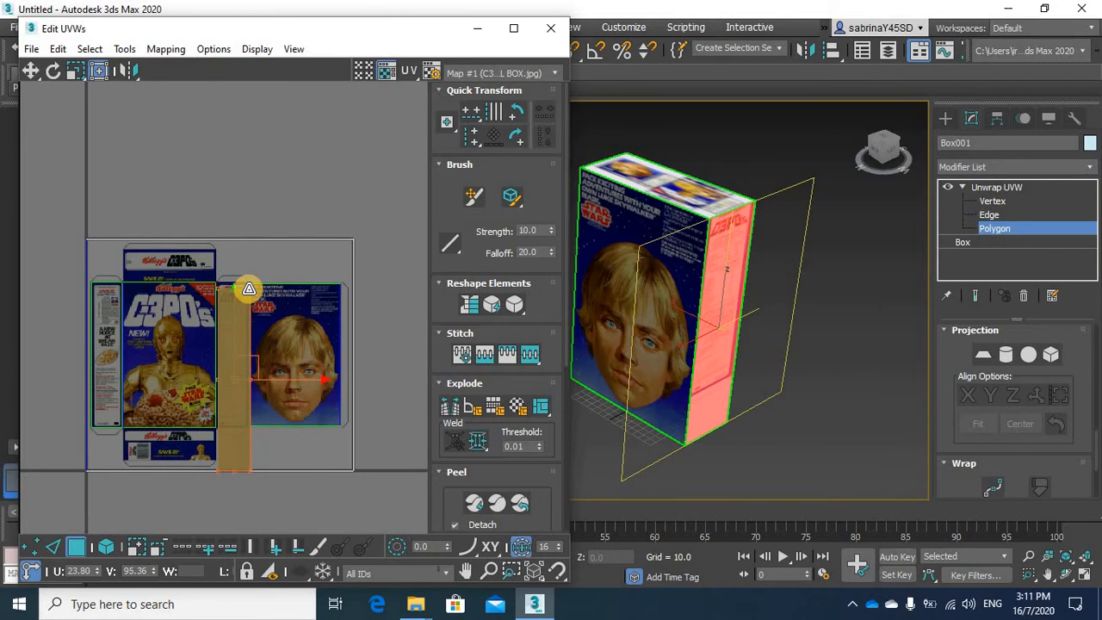
{"action": "scroll", "coordinate": [274, 315], "scroll_direction": "up", "scroll_amount": 9}
{"action": "middle_click_drag", "start_coordinate": [184, 284], "coordinate": [398, 417]}
{"action": "middle_click_drag", "start_coordinate": [234, 397], "coordinate": [281, 487]}
{"action": "left_click_drag", "start_coordinate": [246, 362], "coordinate": [297, 330]}
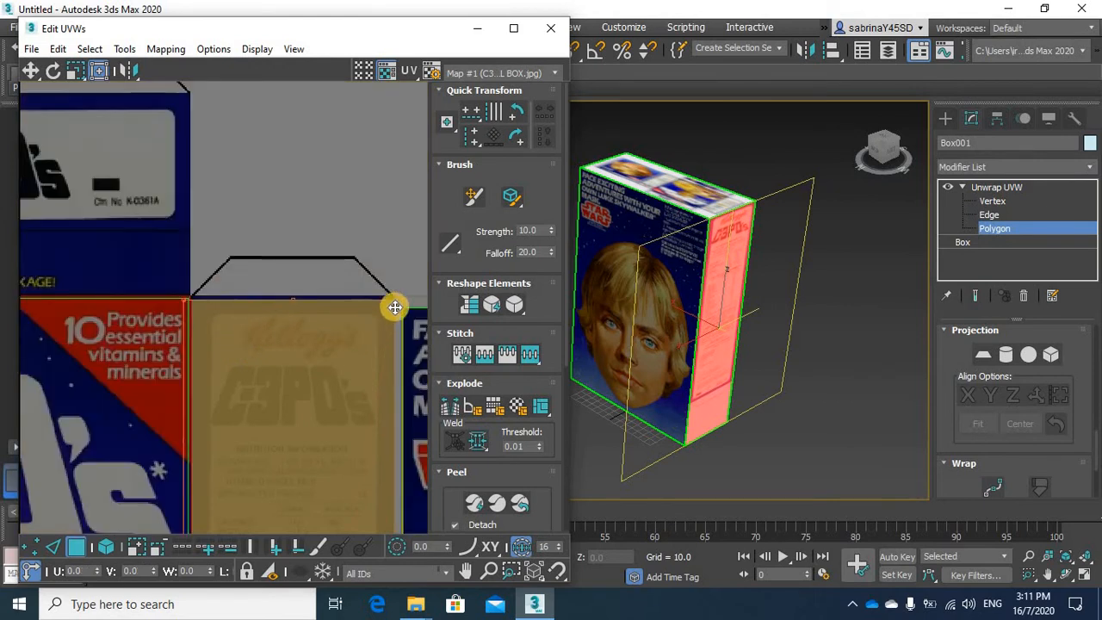
{"action": "mouse_move", "coordinate": [400, 301]}
{"action": "left_mouse_down"}
{"action": "mouse_move", "coordinate": [389, 302]}
{"action": "mouse_move", "coordinate": [399, 300]}
{"action": "left_mouse_up"}
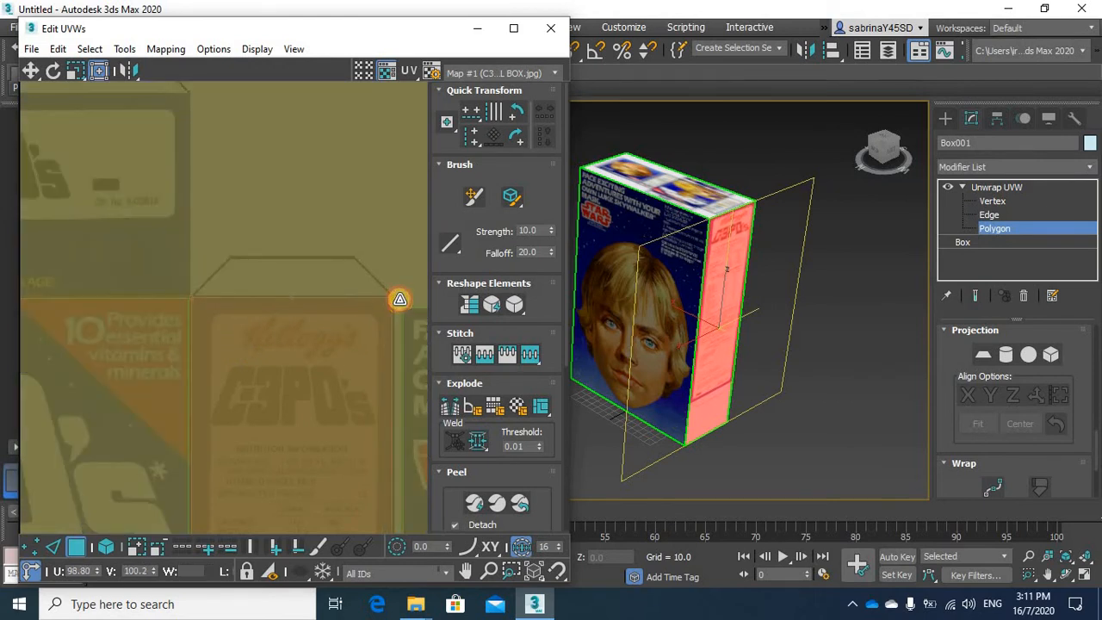
Raise the bottom of the side face's UVs to the lower edge of the "Nutrition Information" panel
{"action": "middle_click_drag", "start_coordinate": [294, 468], "coordinate": [301, 198]}
{"action": "middle_click_drag", "start_coordinate": [303, 414], "coordinate": [295, 224]}
{"action": "middle_click_drag", "start_coordinate": [295, 439], "coordinate": [298, 219]}
{"action": "middle_click_drag", "start_coordinate": [305, 462], "coordinate": [319, 245]}
{"action": "scroll", "coordinate": [324, 302], "scroll_direction": "down", "scroll_amount": 3}
{"action": "middle_click_drag", "start_coordinate": [357, 421], "coordinate": [362, 331]}
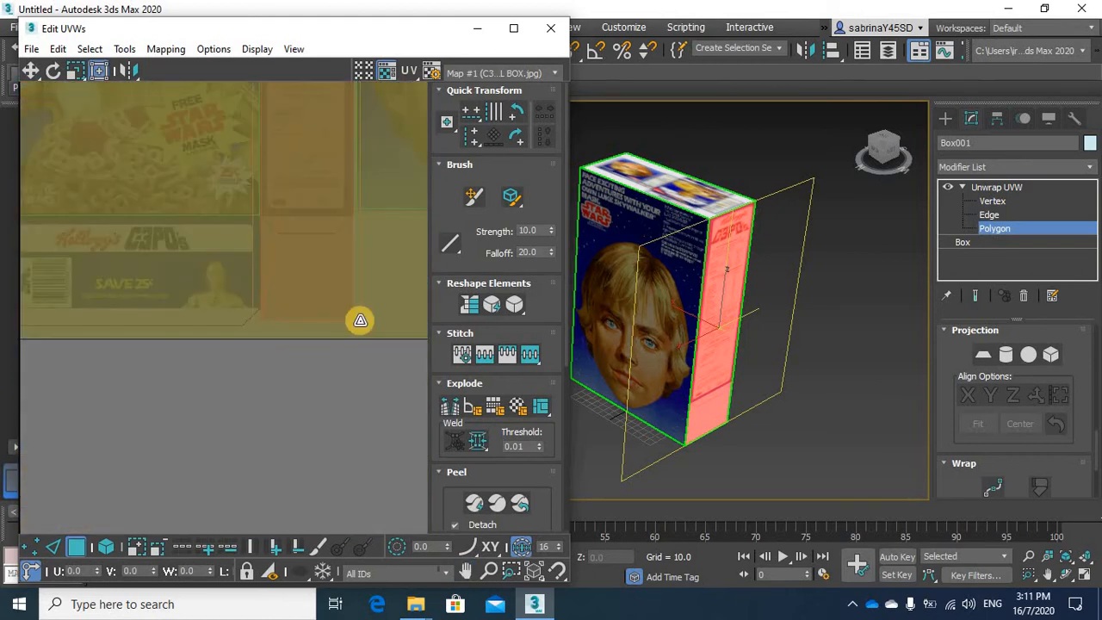
{"action": "left_click_drag", "start_coordinate": [358, 273], "coordinate": [363, 216]}
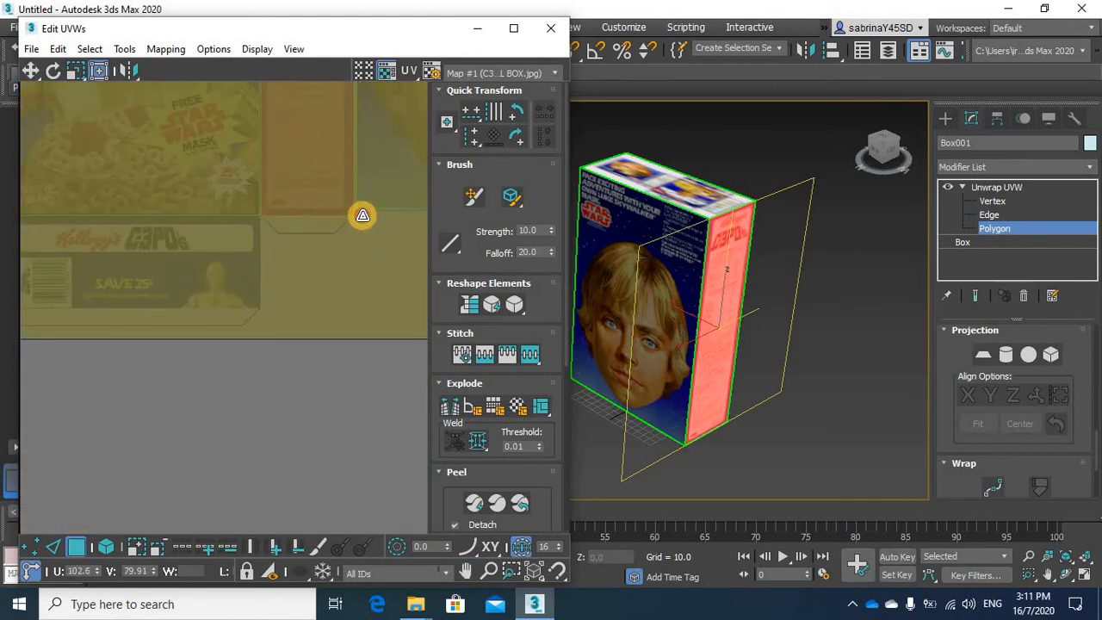
Select the top face of the box and scale its UVs to the right and lower edges of the upper Kellogg's C3PO's flap
{"action": "middle_click_drag", "start_coordinate": [694, 296], "coordinate": [775, 481]}
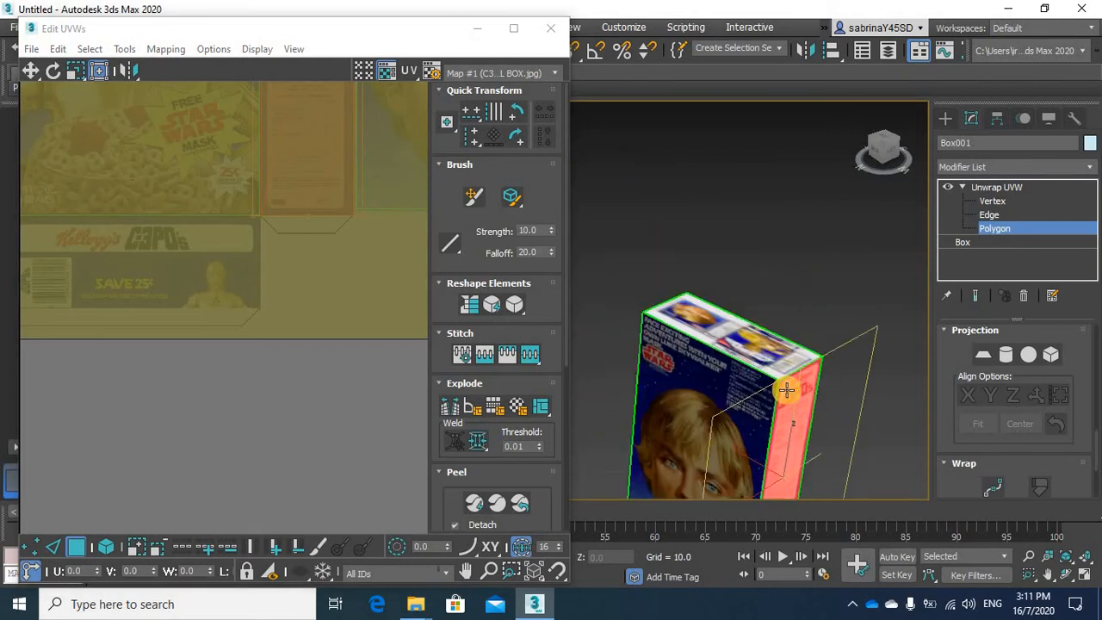
{"action": "left_click", "coordinate": [777, 393]}
{"action": "scroll", "coordinate": [170, 300], "scroll_direction": "down", "scroll_amount": 5}
{"action": "middle_click_drag", "start_coordinate": [212, 271], "coordinate": [259, 440]}
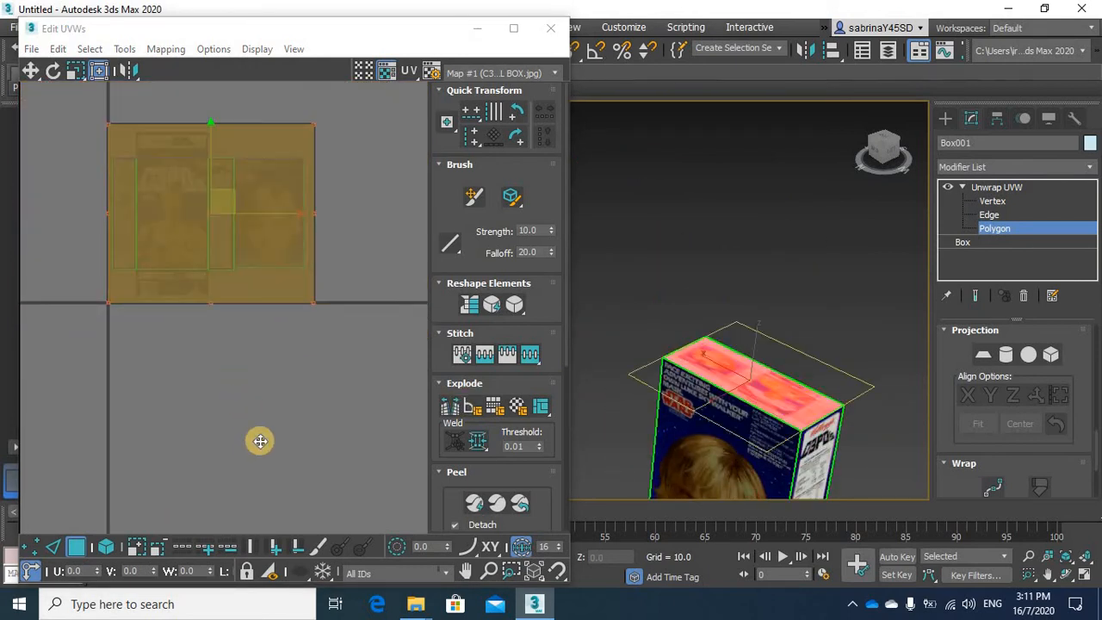
{"action": "scroll", "coordinate": [259, 440], "scroll_direction": "down", "scroll_amount": 1}
{"action": "left_click_drag", "start_coordinate": [332, 458], "coordinate": [248, 347]}
{"action": "scroll", "coordinate": [265, 355], "scroll_direction": "up", "scroll_amount": 10}
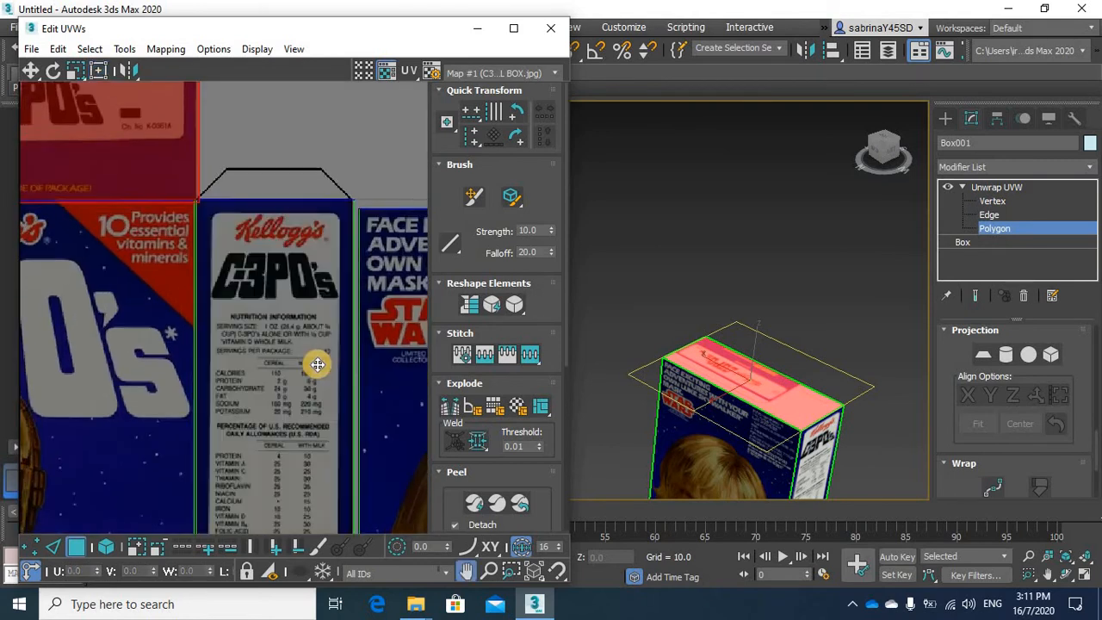
Fit the top and left edges of the top face's UVs to the upper Kellogg's C3PO's flap
{"action": "left_click_drag", "start_coordinate": [343, 290], "coordinate": [341, 334]}
{"action": "scroll", "coordinate": [140, 344], "scroll_direction": "down", "scroll_amount": 10}
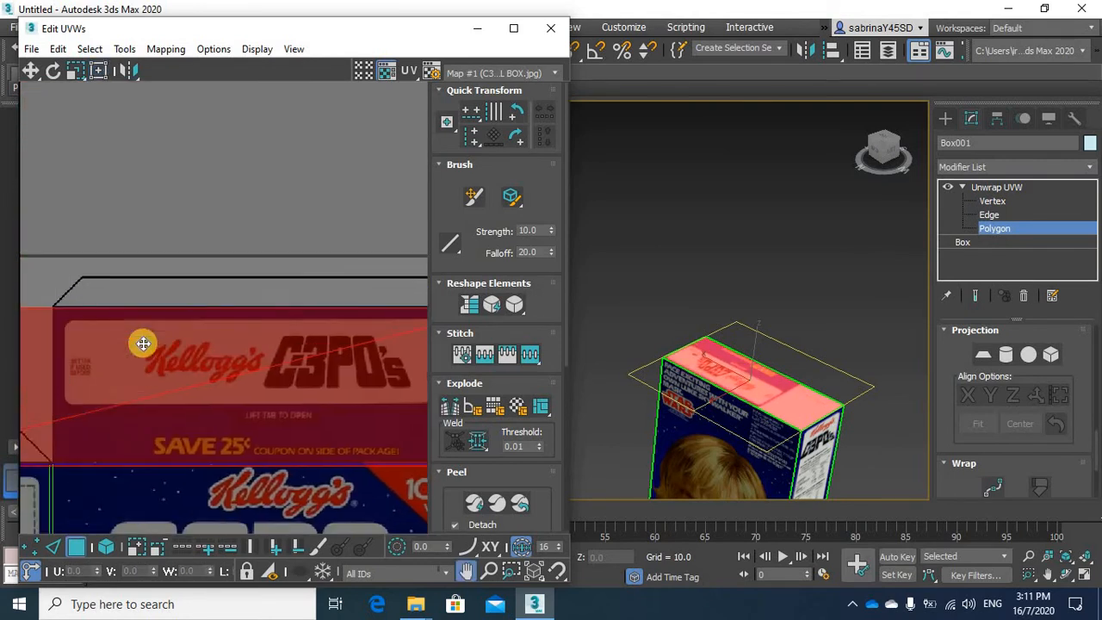
{"action": "scroll", "coordinate": [274, 363], "scroll_direction": "up", "scroll_amount": 6}
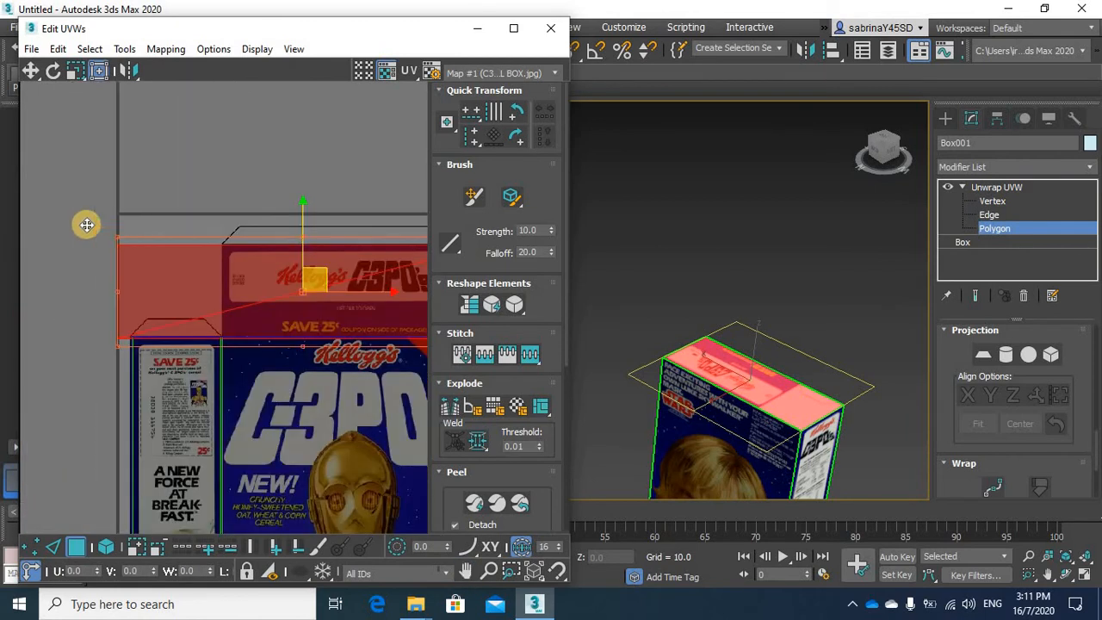
{"action": "left_click_drag", "start_coordinate": [186, 212], "coordinate": [208, 205]}
Select the bottom face of the box, apply a planar projection with Best Align, and return to polygon editing
{"action": "middle_click_drag", "start_coordinate": [725, 293], "coordinate": [747, 403], "text": "alt"}
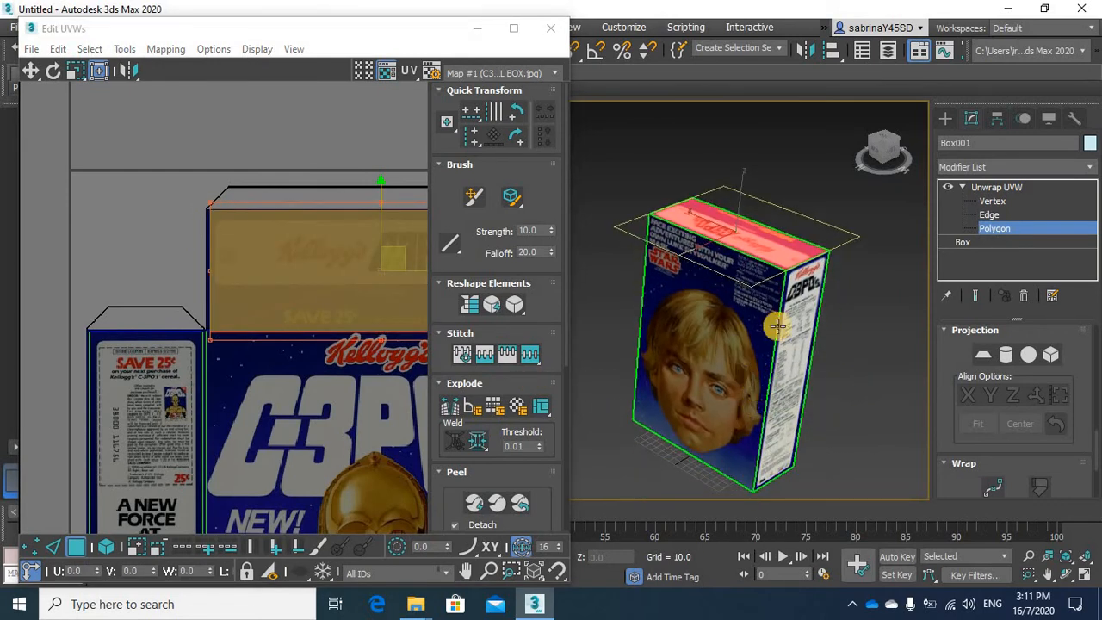
{"action": "middle_click_drag", "start_coordinate": [777, 325], "coordinate": [807, 411], "text": "alt"}
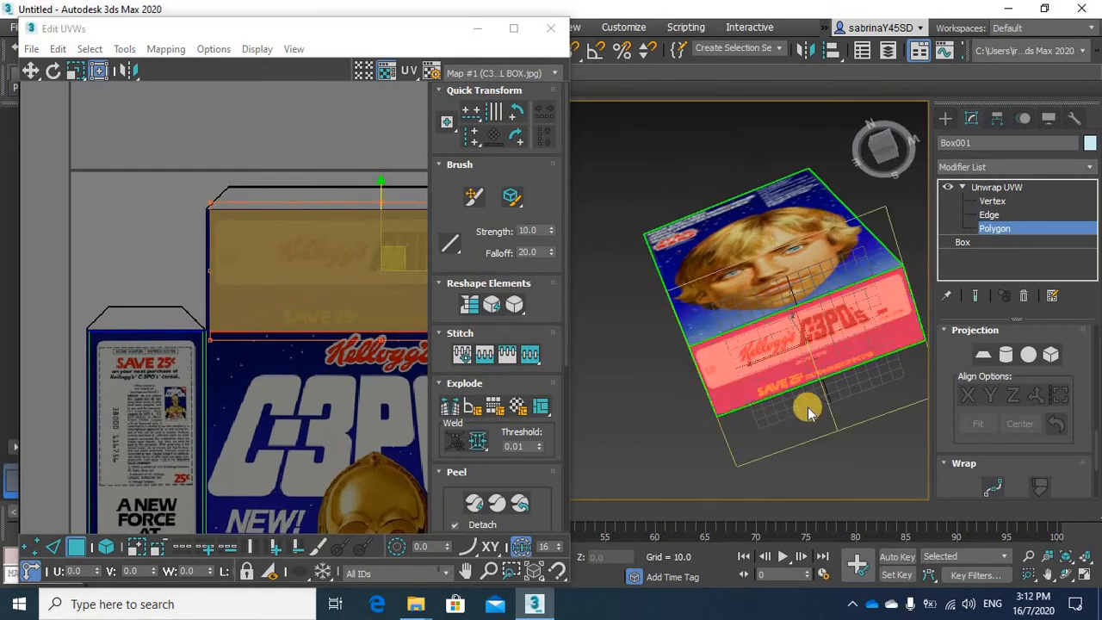
{"action": "left_click", "coordinate": [1038, 394]}
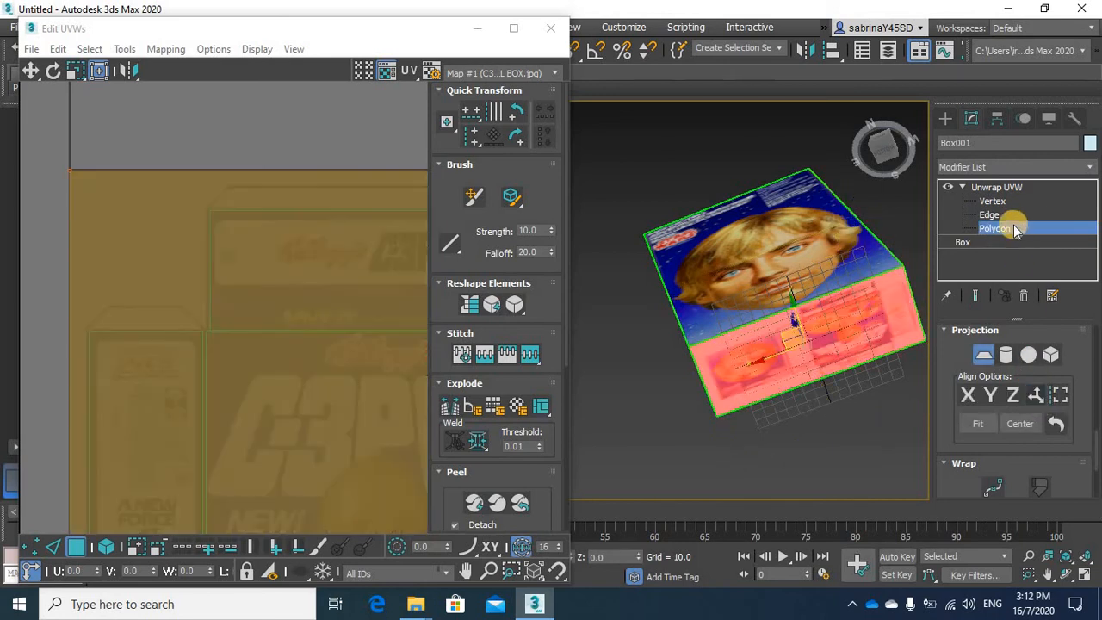
{"action": "left_click", "coordinate": [999, 205]}
{"action": "left_click", "coordinate": [1002, 229]}
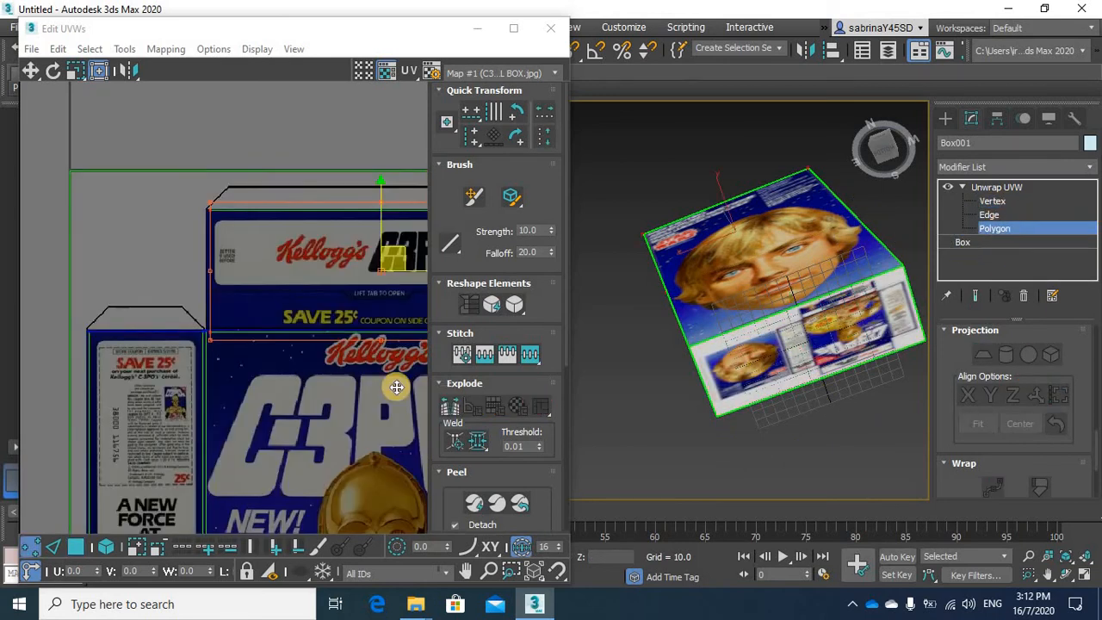
Select the bottom face's UVs and scale them to the upper and right edges of the lower barcode flap
{"action": "scroll", "coordinate": [295, 359], "scroll_direction": "down", "scroll_amount": 5}
{"action": "scroll", "coordinate": [281, 396], "scroll_direction": "down", "scroll_amount": 5}
{"action": "middle_click_drag", "start_coordinate": [286, 403], "coordinate": [218, 341]}
{"action": "scroll", "coordinate": [271, 242], "scroll_direction": "up", "scroll_amount": 5}
{"action": "middle_click_drag", "start_coordinate": [348, 254], "coordinate": [304, 286]}
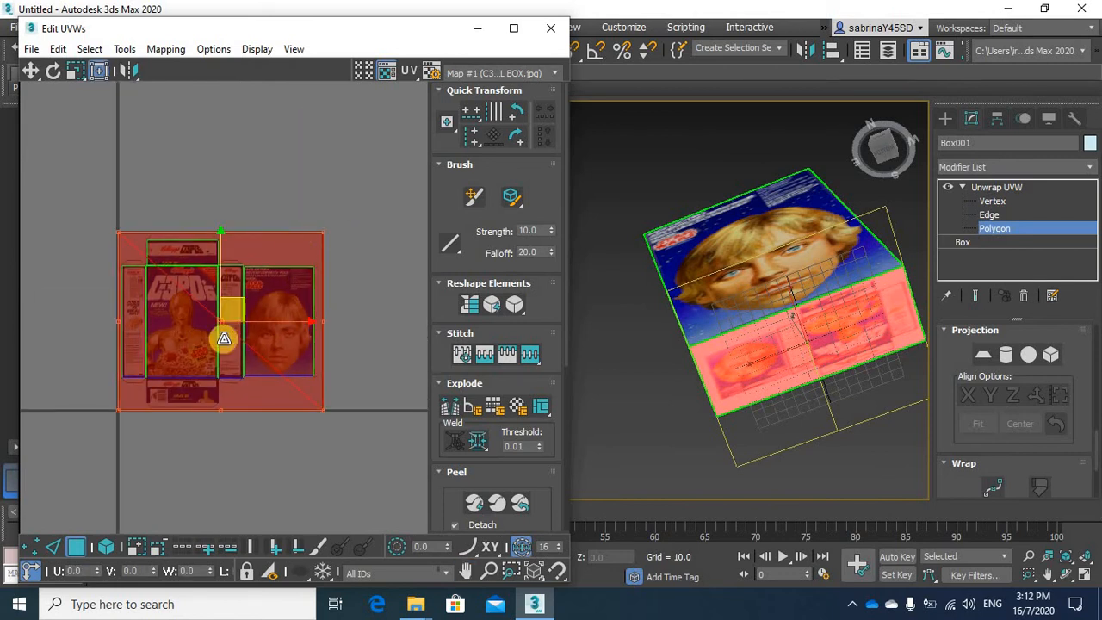
{"action": "left_click", "coordinate": [215, 375]}
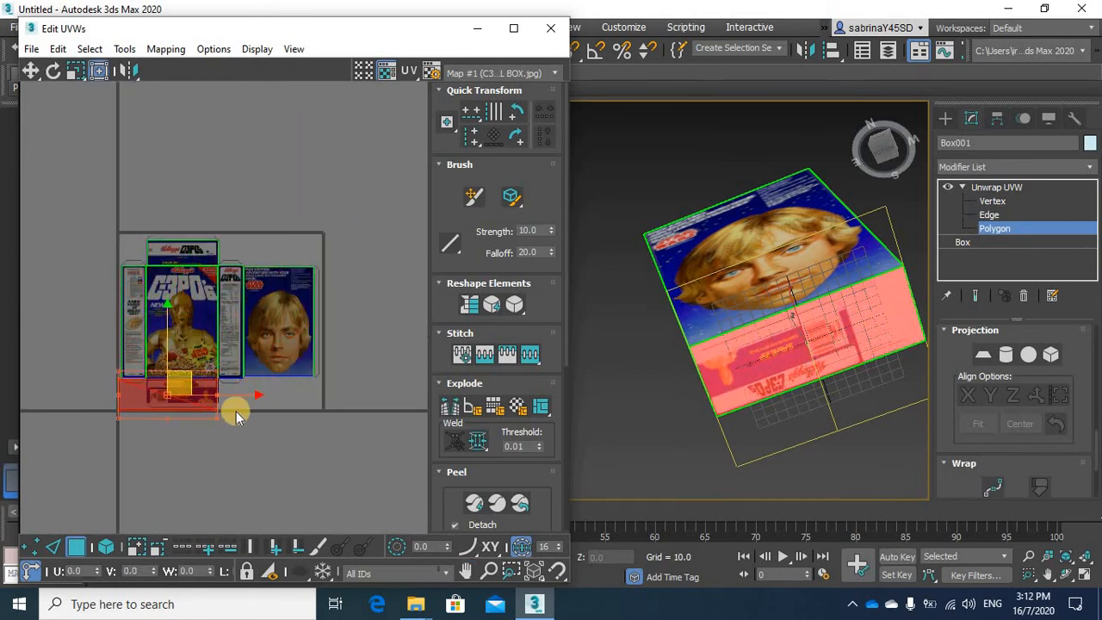
Raise the lower edge of the bottom face's UVs to the end of the blue printed area on the barcode flap
{"action": "scroll", "coordinate": [236, 411], "scroll_direction": "up", "scroll_amount": 7}
{"action": "middle_click_drag", "start_coordinate": [184, 377], "coordinate": [387, 450]}
{"action": "left_click_drag", "start_coordinate": [253, 367], "coordinate": [282, 355]}
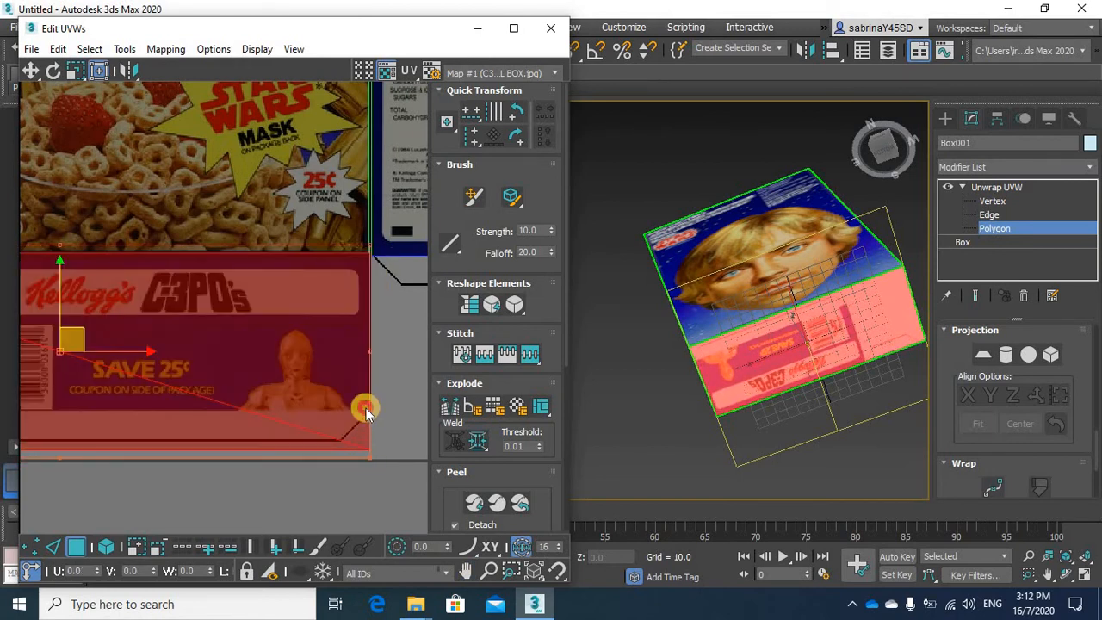
{"action": "left_click", "coordinate": [363, 454]}
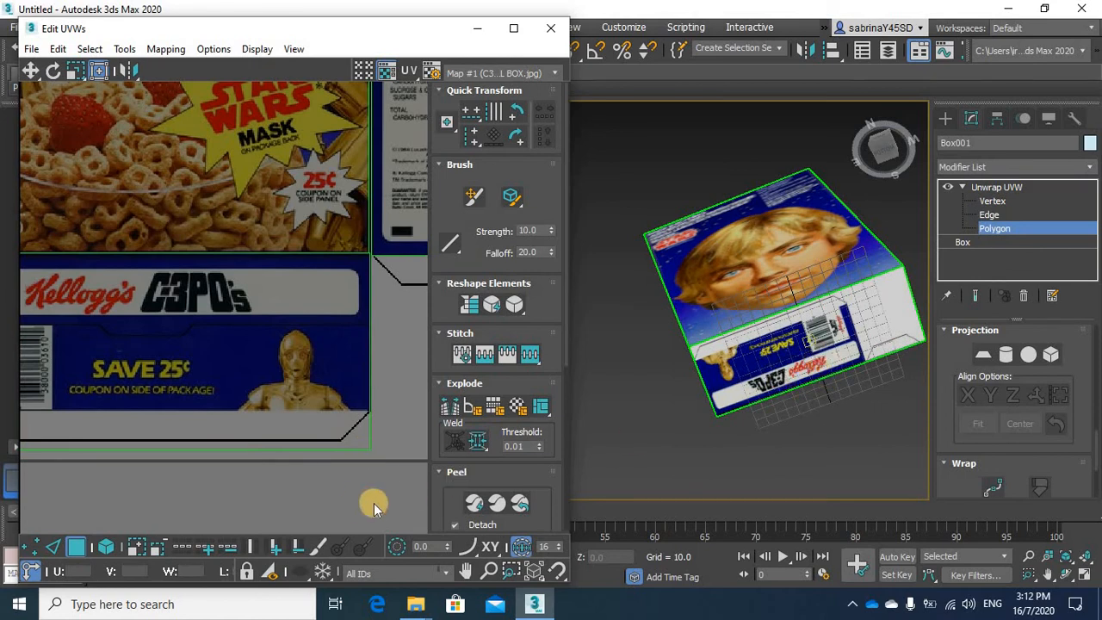
{"action": "left_click", "coordinate": [372, 453]}
{"action": "mouse_move", "coordinate": [372, 435]}
{"action": "left_mouse_down"}
{"action": "mouse_move", "coordinate": [370, 406]}
{"action": "mouse_move", "coordinate": [362, 419]}
{"action": "left_mouse_up"}
Align the left edge of the bottom face's UVs with the left edge of the barcode flap
{"action": "scroll", "coordinate": [213, 426], "scroll_direction": "down", "scroll_amount": 5}
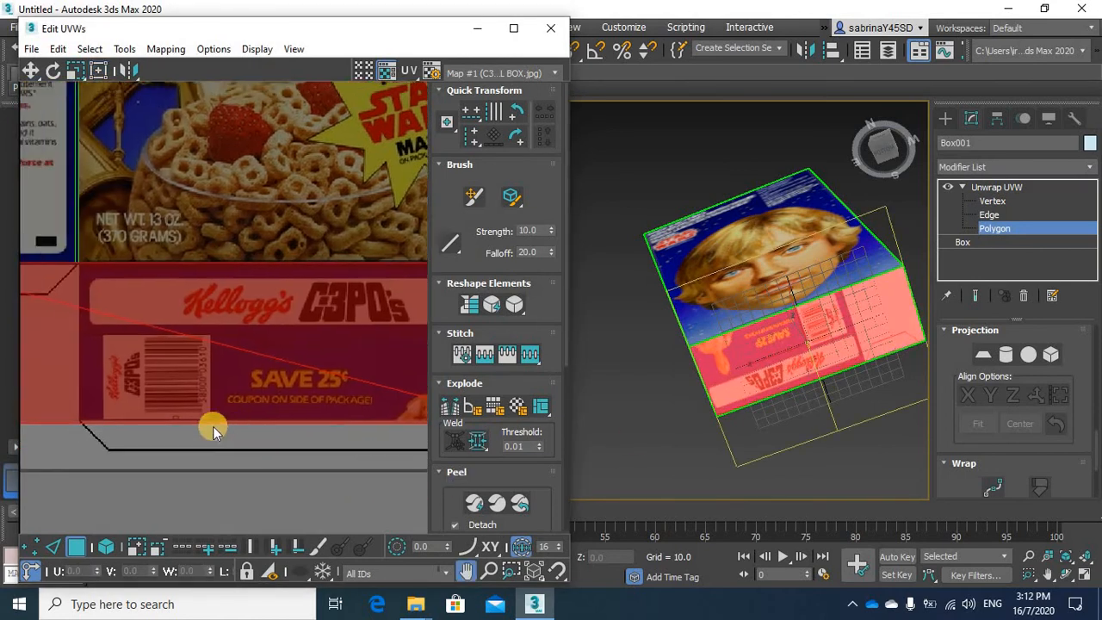
{"action": "left_click_drag", "start_coordinate": [173, 417], "coordinate": [191, 433]}
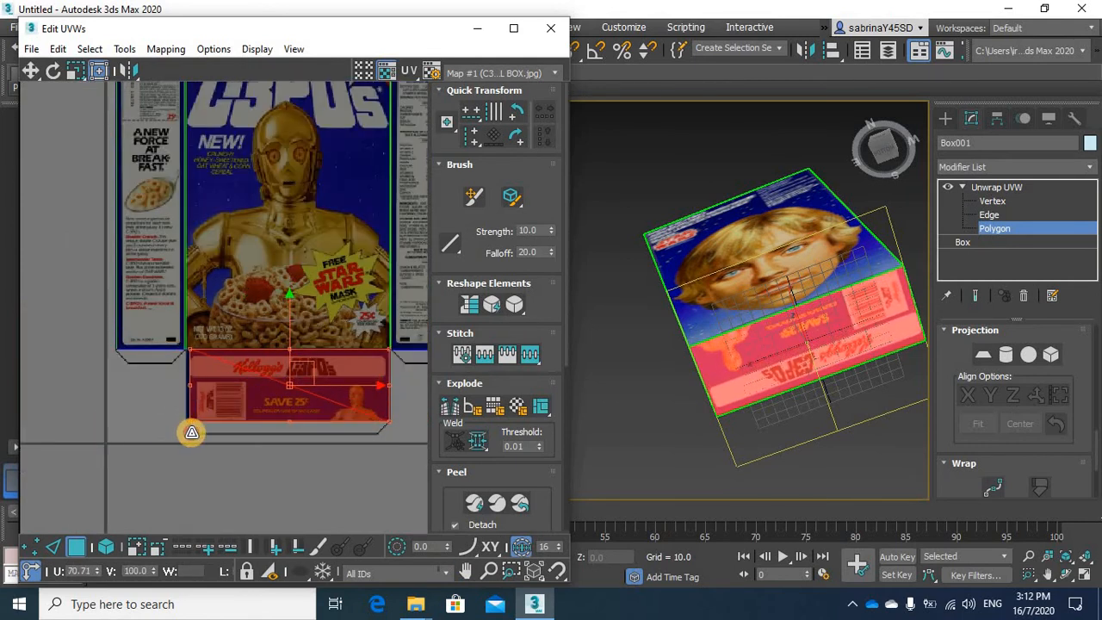
{"action": "left_click", "coordinate": [191, 344]}
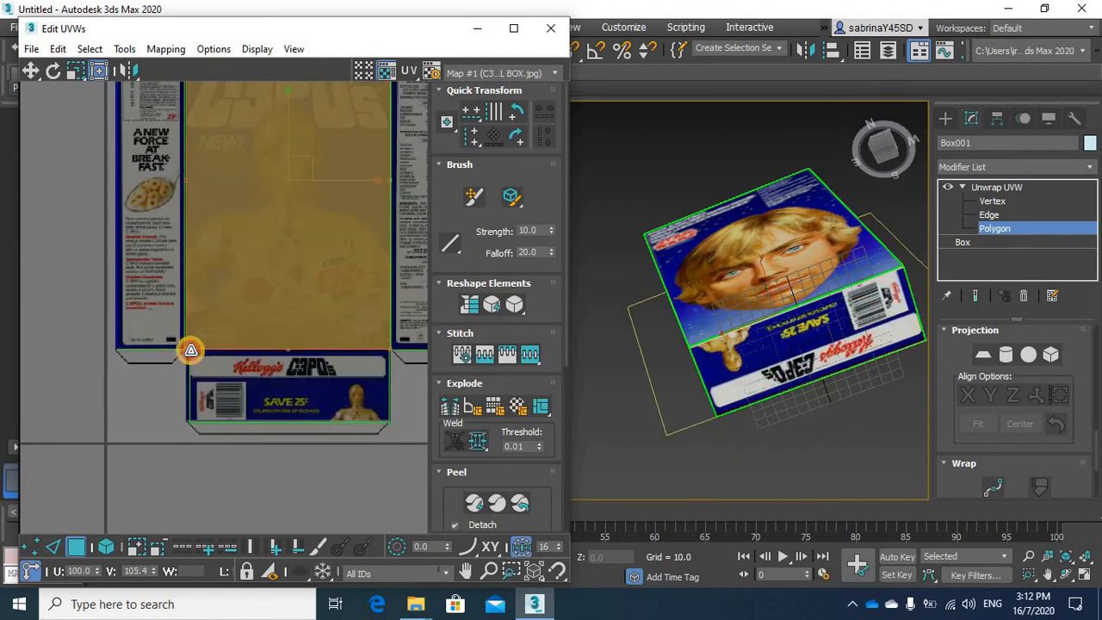
{"action": "left_click", "coordinate": [191, 351]}
{"action": "left_click", "coordinate": [192, 370]}
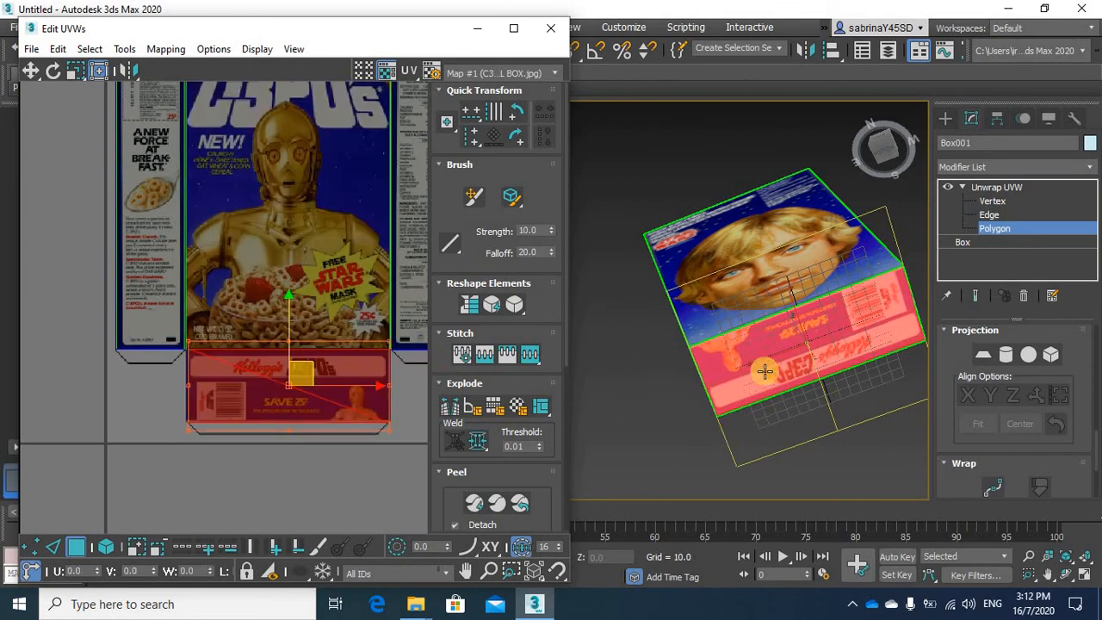
Close the UV editor and inspect the mapped faces of the box up close in the perspective view
{"action": "mouse_move", "coordinate": [765, 372]}
{"action": "middle_mouse_down", "text": "alt"}
{"action": "mouse_move", "coordinate": [851, 425]}
{"action": "mouse_move", "coordinate": [885, 402]}
{"action": "mouse_move", "coordinate": [731, 381]}
{"action": "mouse_move", "coordinate": [757, 378]}
{"action": "middle_mouse_up", "text": "alt"}
{"action": "scroll", "coordinate": [766, 377], "scroll_direction": "down", "scroll_amount": 5}
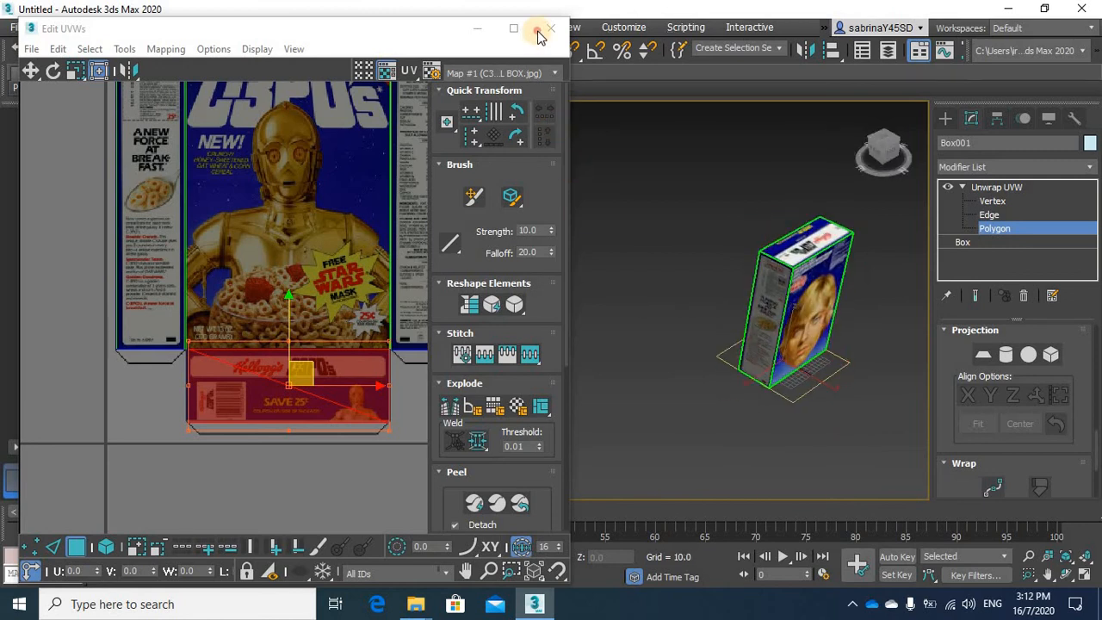
{"action": "left_click", "coordinate": [539, 35]}
{"action": "key", "text": "z"}
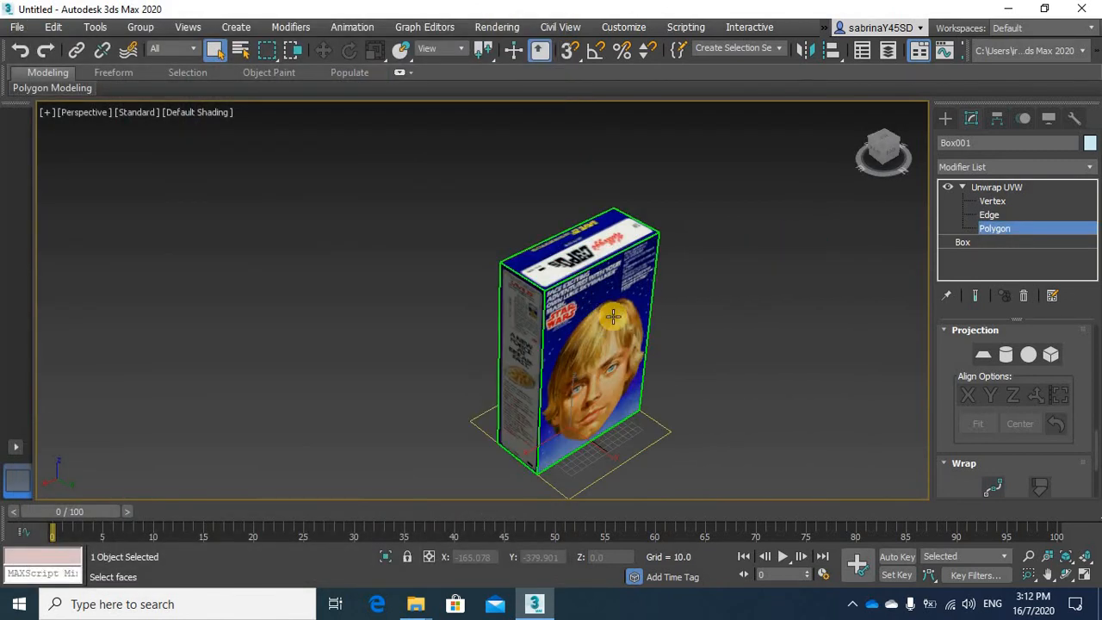
{"action": "scroll", "coordinate": [569, 284], "scroll_direction": "up", "scroll_amount": 3}
{"action": "middle_click_drag", "start_coordinate": [478, 252], "coordinate": [344, 177]}
{"action": "middle_click_drag", "start_coordinate": [531, 312], "coordinate": [524, 289], "text": "alt"}
{"action": "middle_click_drag", "start_coordinate": [525, 288], "coordinate": [558, 294]}
{"action": "scroll", "coordinate": [563, 292], "scroll_direction": "up", "scroll_amount": 4}
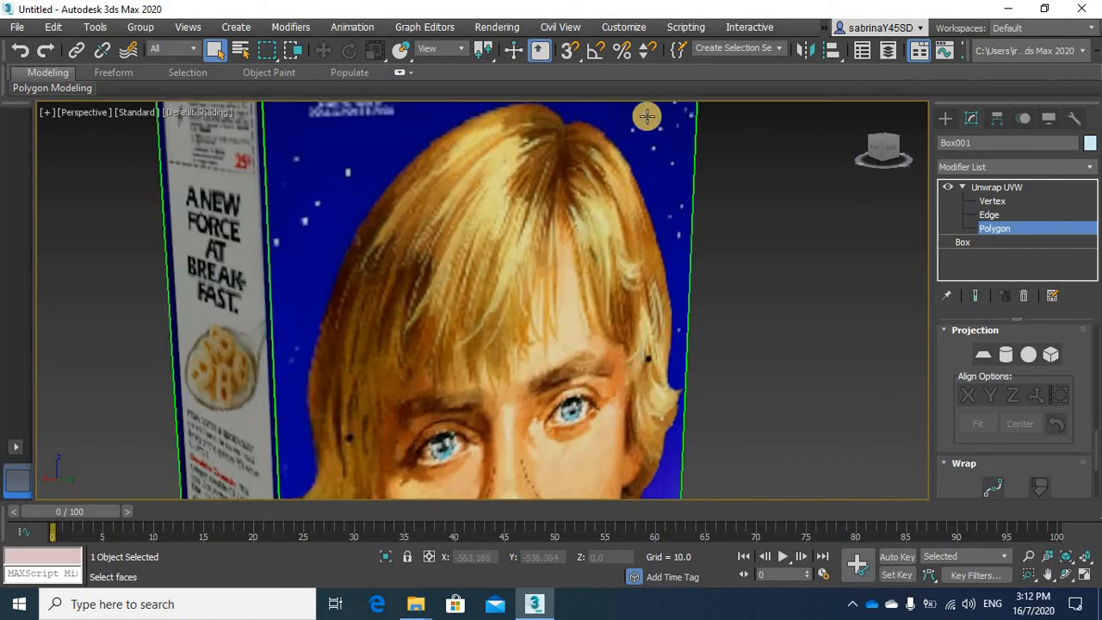
Render the perspective view of the box, close the rendered frame, and bring the whole box back into view
{"action": "left_click", "coordinate": [488, 29]}
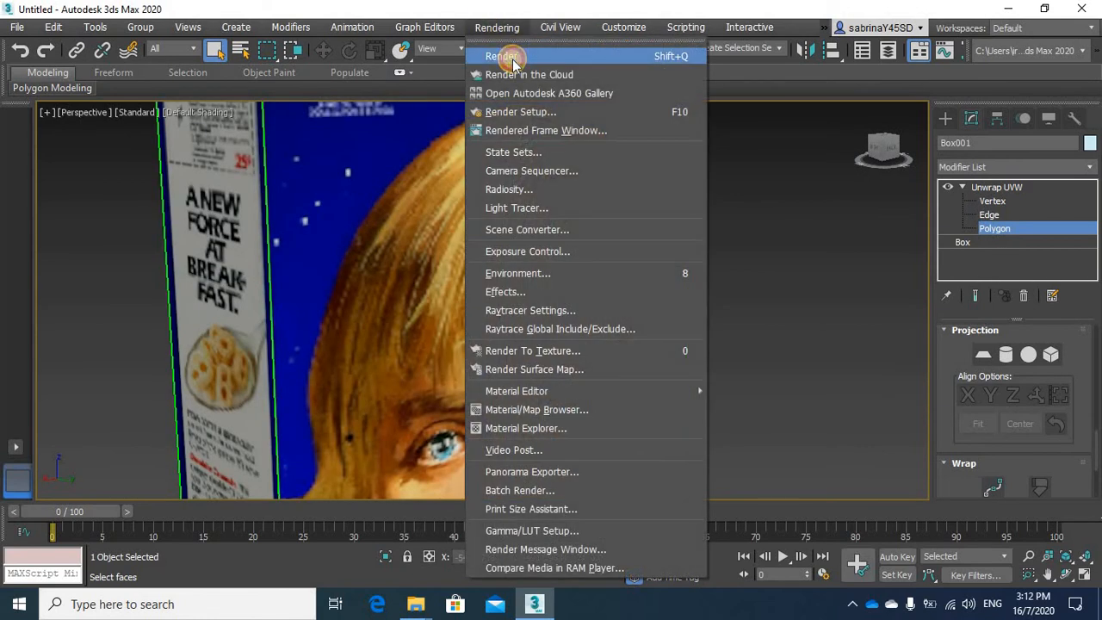
{"action": "left_click", "coordinate": [505, 54]}
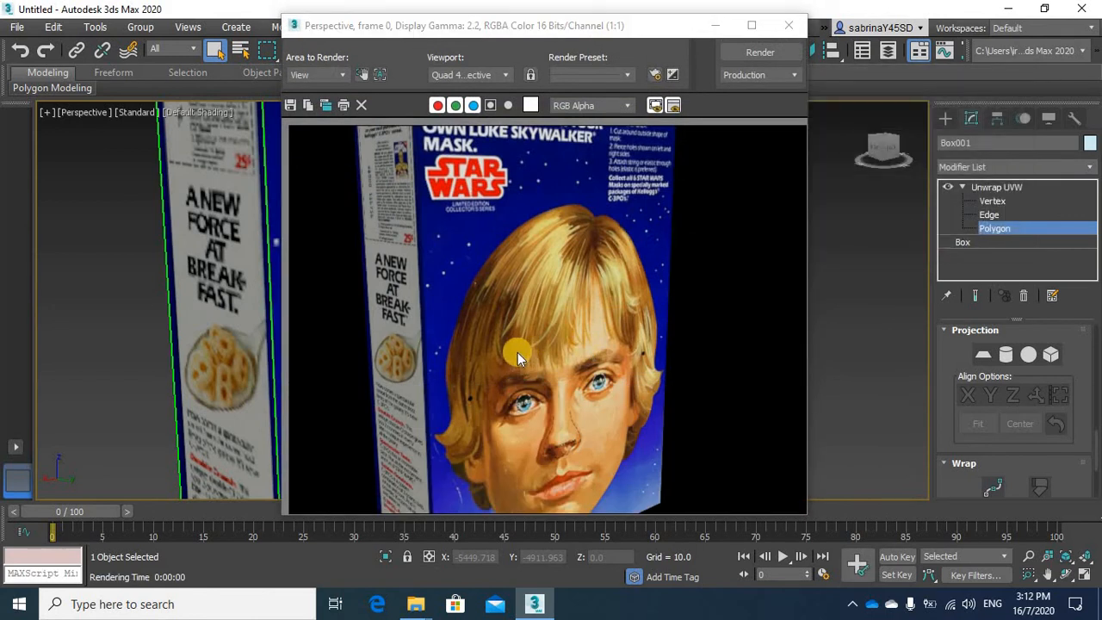
{"action": "left_click", "coordinate": [782, 33]}
{"action": "scroll", "coordinate": [729, 312], "scroll_direction": "down", "scroll_amount": 8}
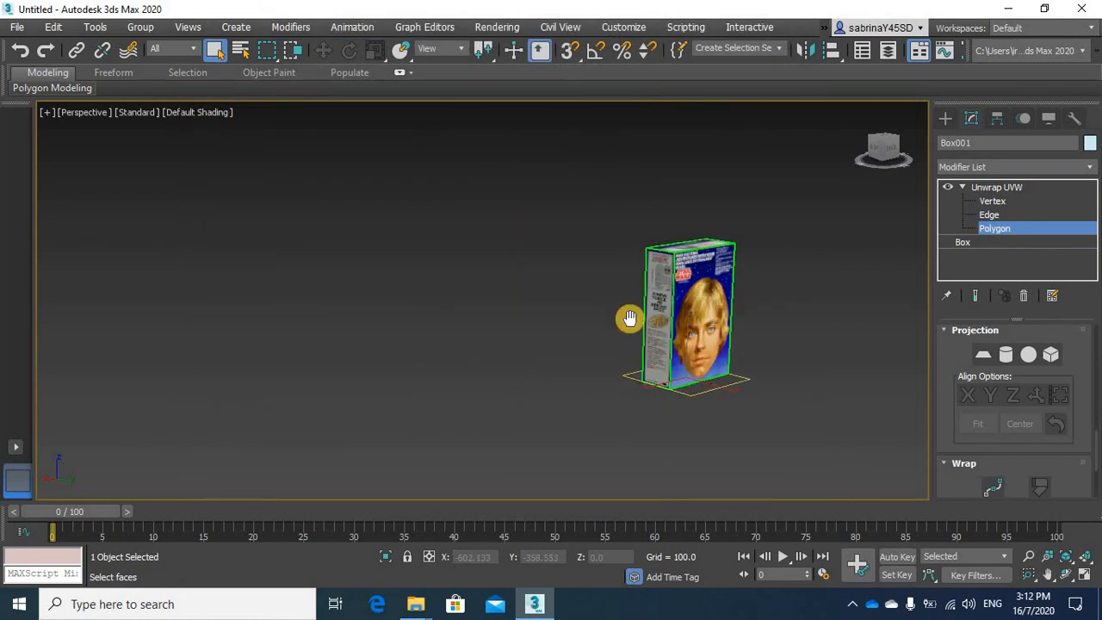
{"action": "middle_click_drag", "start_coordinate": [631, 319], "coordinate": [525, 352]}
{"action": "scroll", "coordinate": [509, 319], "scroll_direction": "up", "scroll_amount": 4}
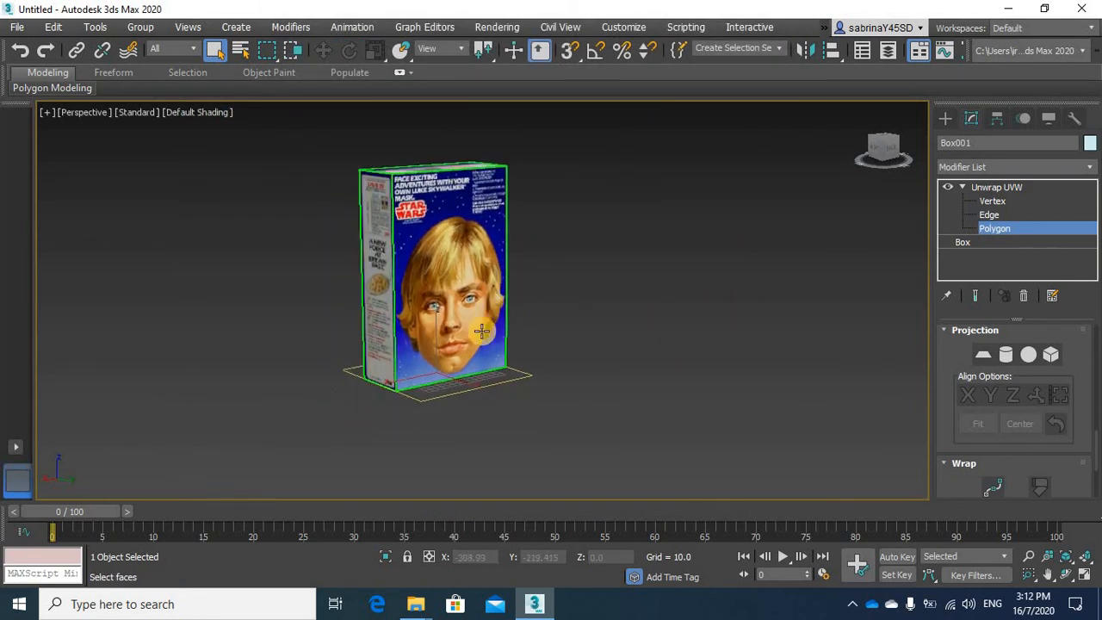
{"action": "scroll", "coordinate": [481, 330], "scroll_direction": "up", "scroll_amount": 4}
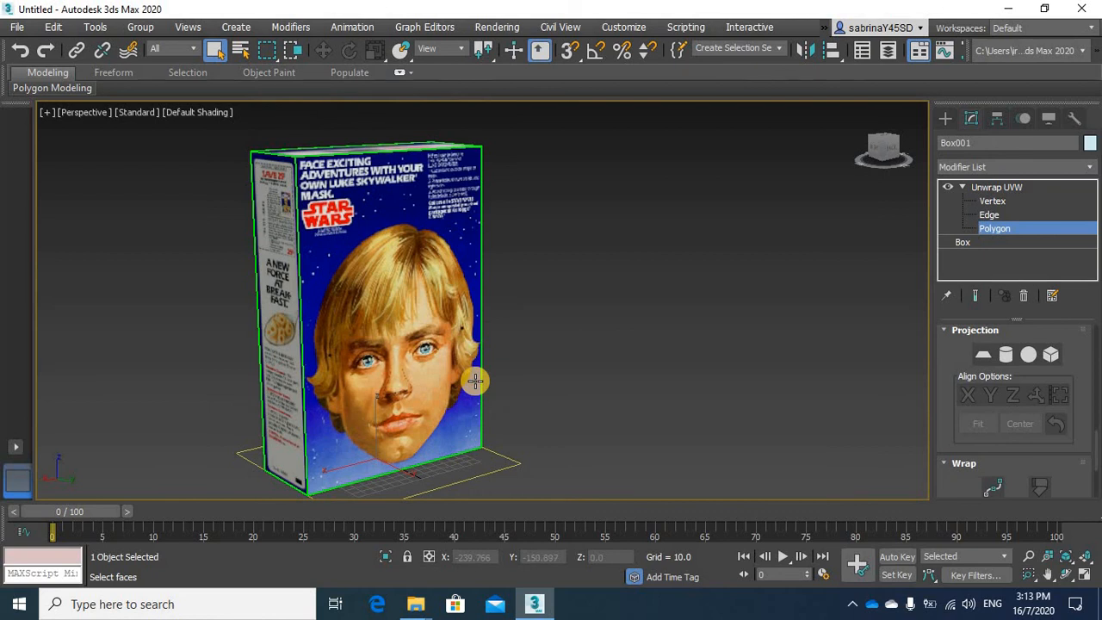